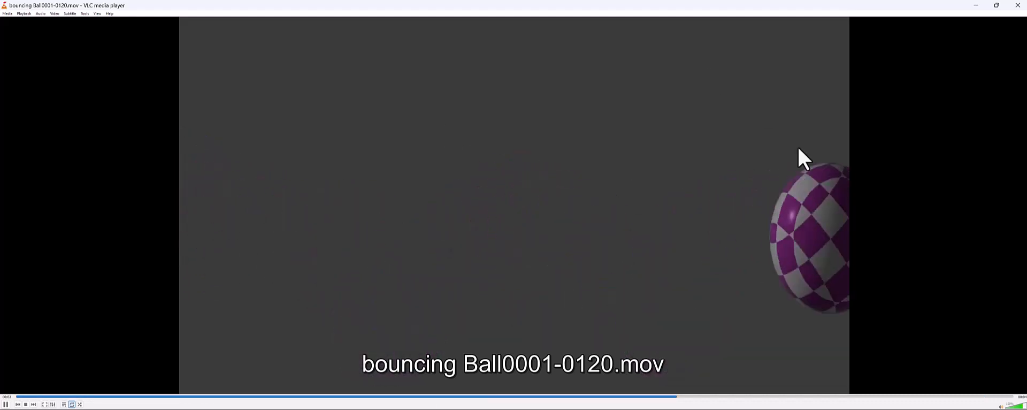
Close the bouncing ball video, play person working on computer.mov from the Videos folder, and return to Blender
left_click(1019, 5)
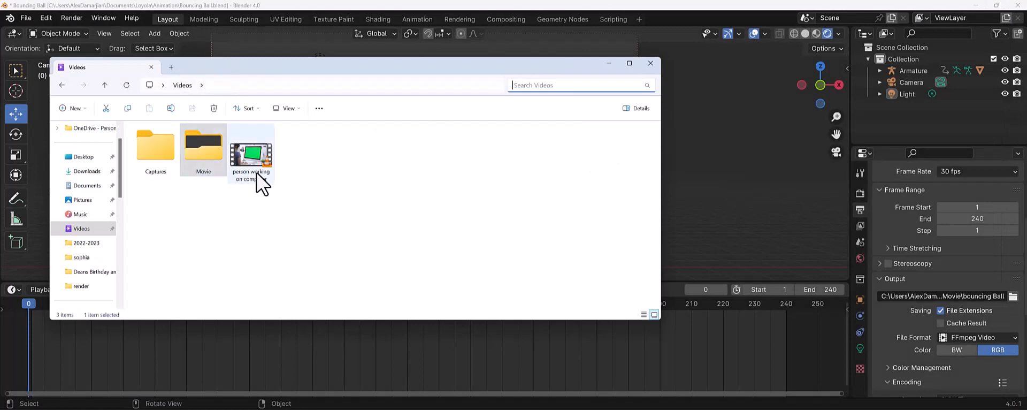
double_click(258, 172)
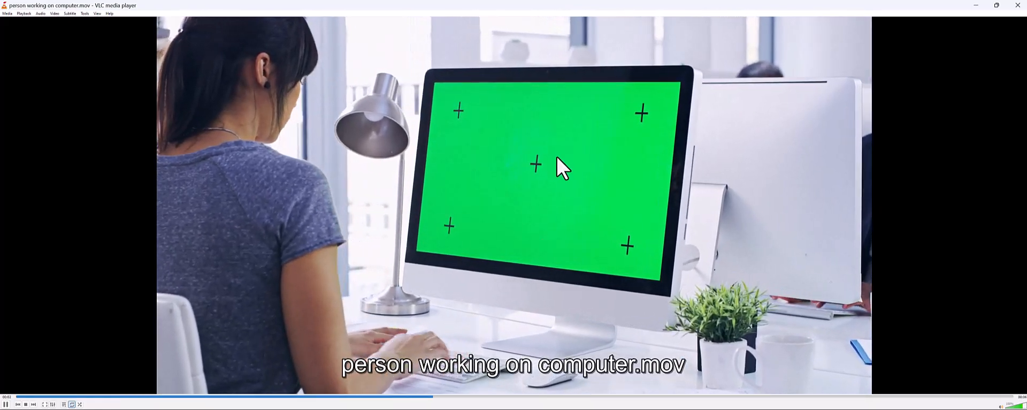
key("alt+Tab")
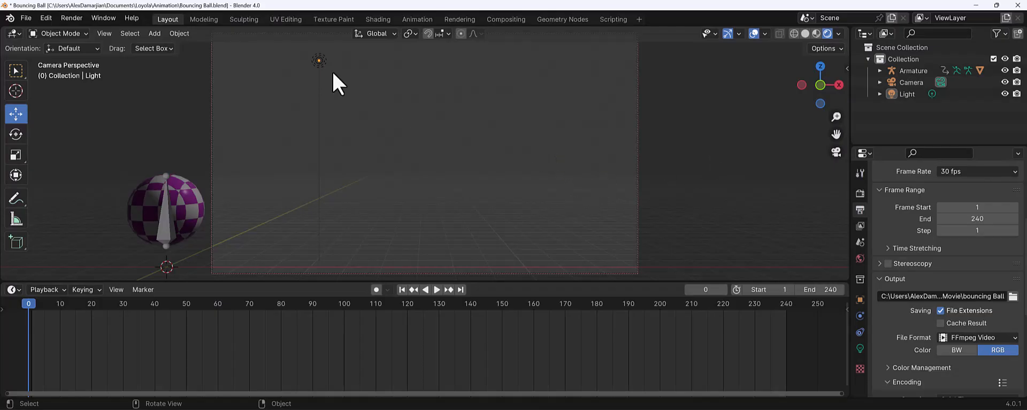
Start a new General file and save the changes to Bouncing Ball.blend
left_click(25, 18)
mouse_move(39, 34)
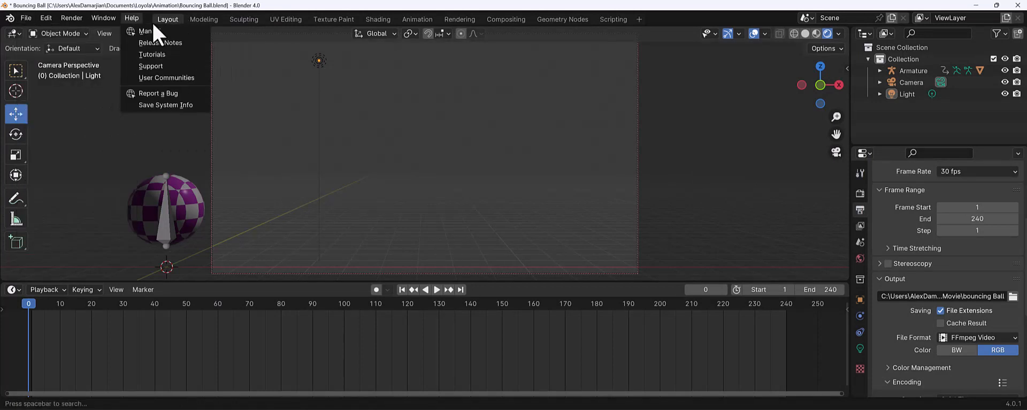
left_click(28, 20)
mouse_move(124, 36)
left_click(166, 32)
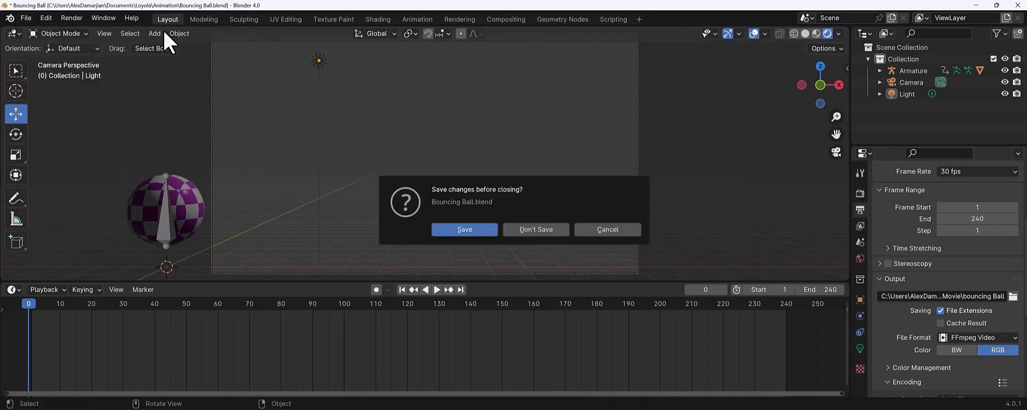
left_click(470, 230)
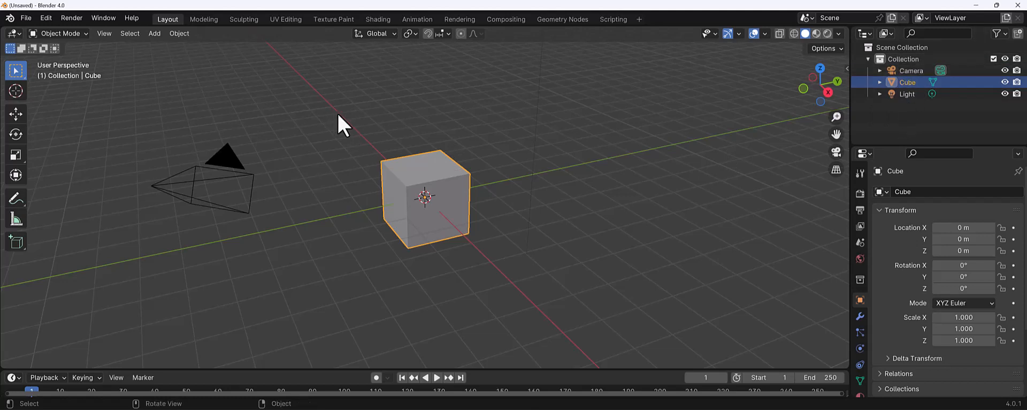
Add a Video Editing workspace and enlarge its sequencer area upward
left_click(639, 22)
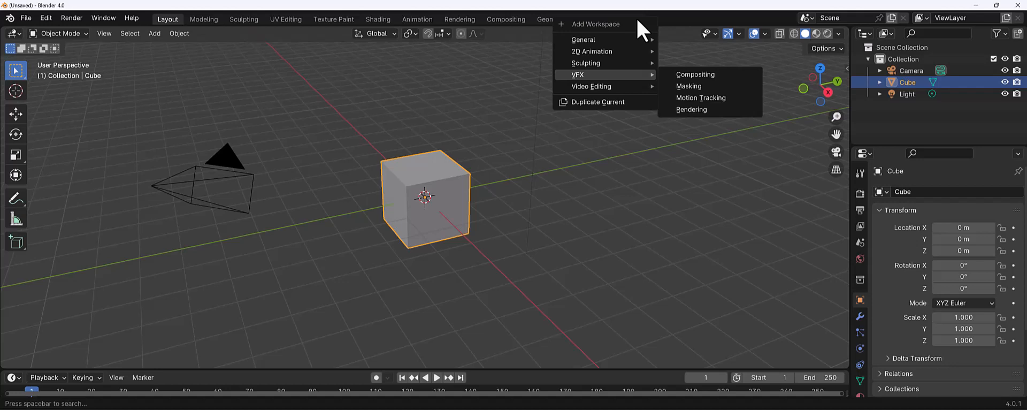
mouse_move(619, 90)
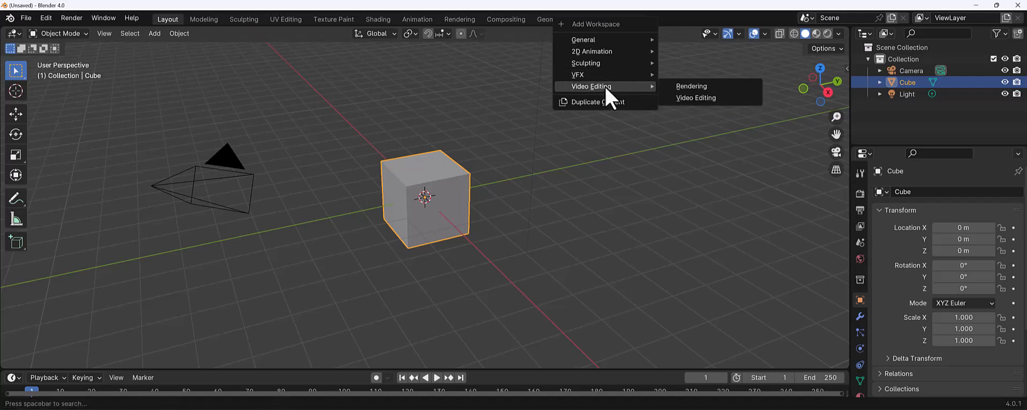
left_click(717, 98)
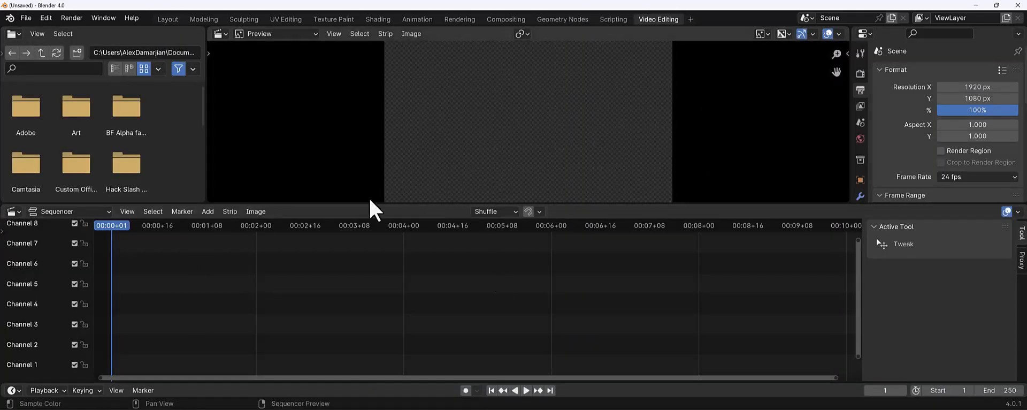
left_click_drag(370, 206, 385, 167)
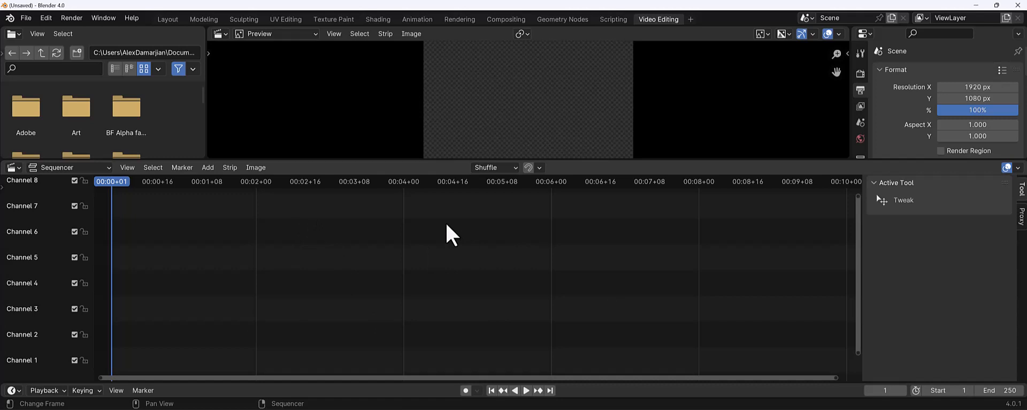
Add person working on computer.mov from the Videos folder as a movie strip with the Scale to Fit method and sound enabled
left_click(208, 167)
left_click(236, 221)
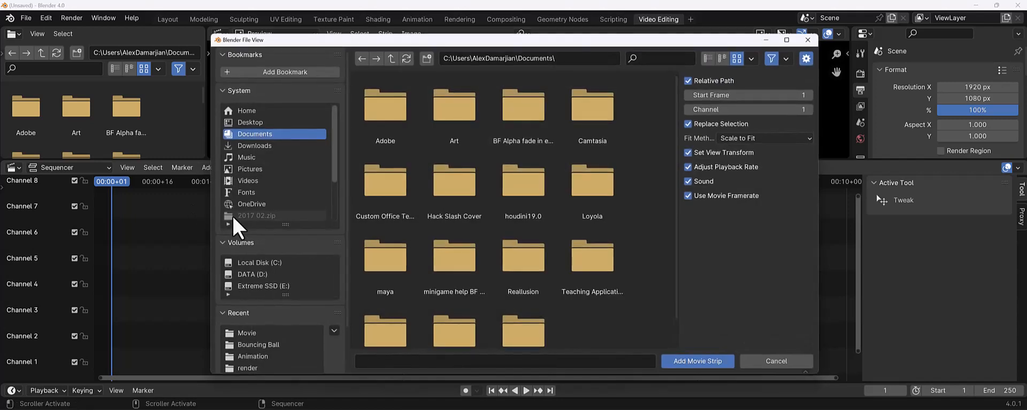
left_click(267, 180)
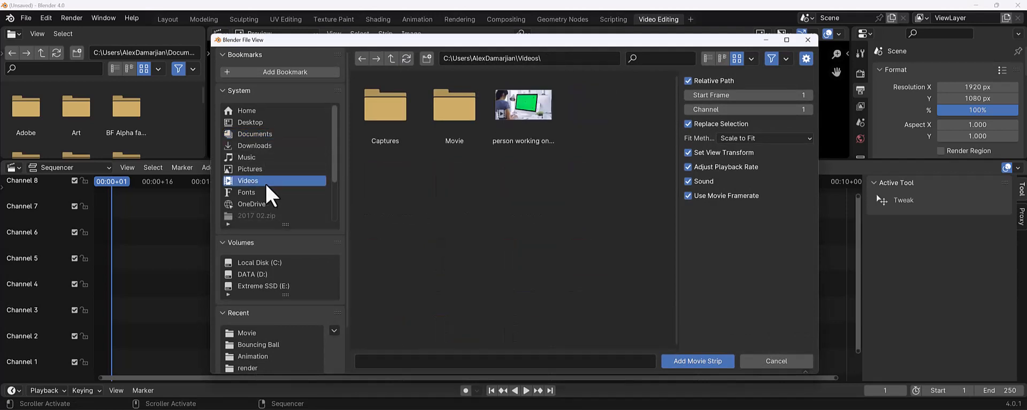
left_click(527, 110)
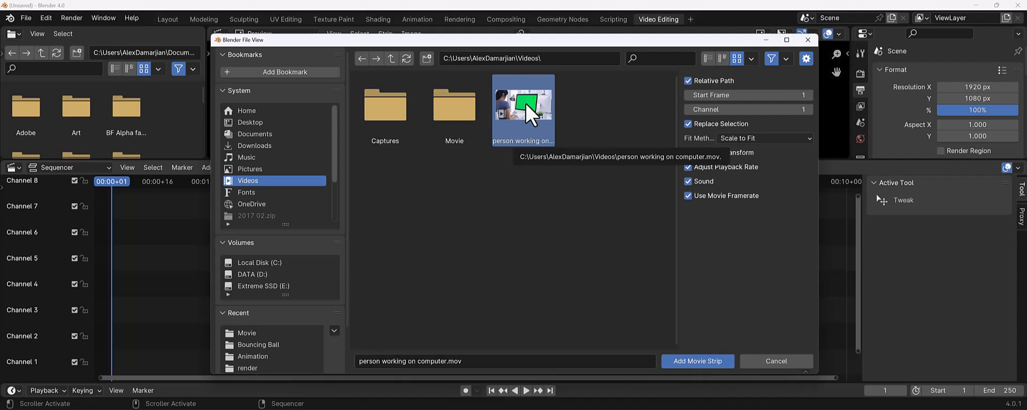
left_click(787, 138)
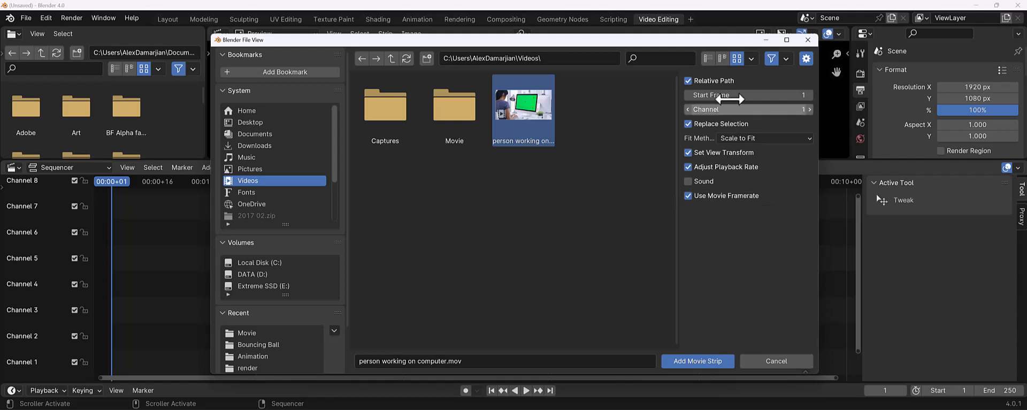
left_click(753, 140)
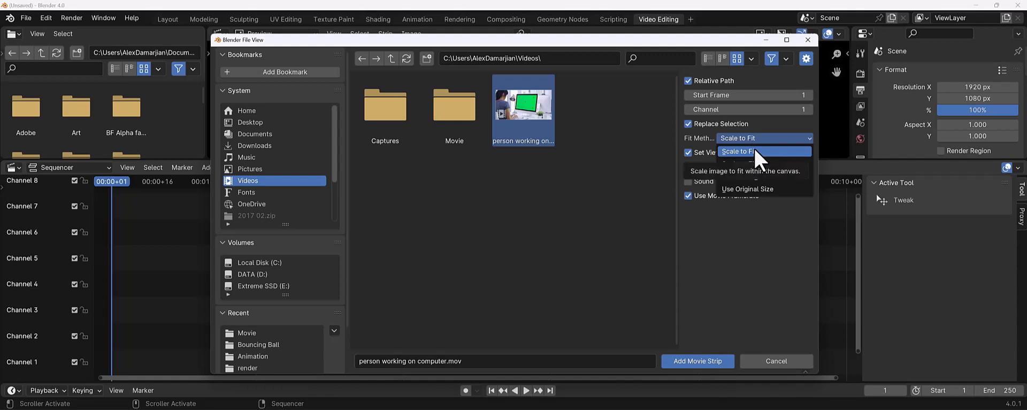
left_click(756, 151)
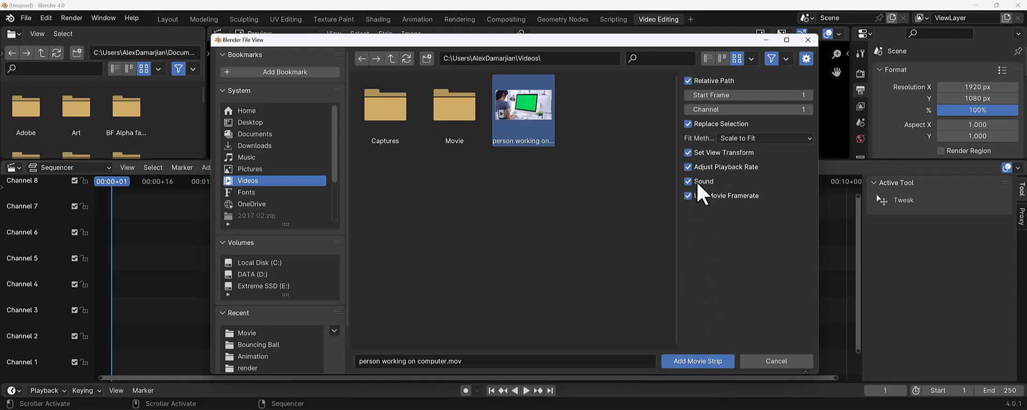
left_click(708, 366)
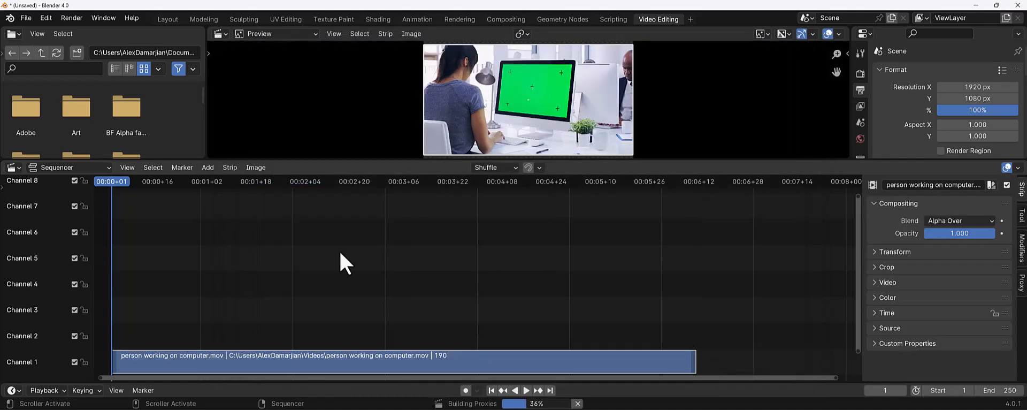
Play and scrub through the movie strip to review the footage from start to end
left_click_drag(142, 190, 113, 189)
key("space")
key("space")
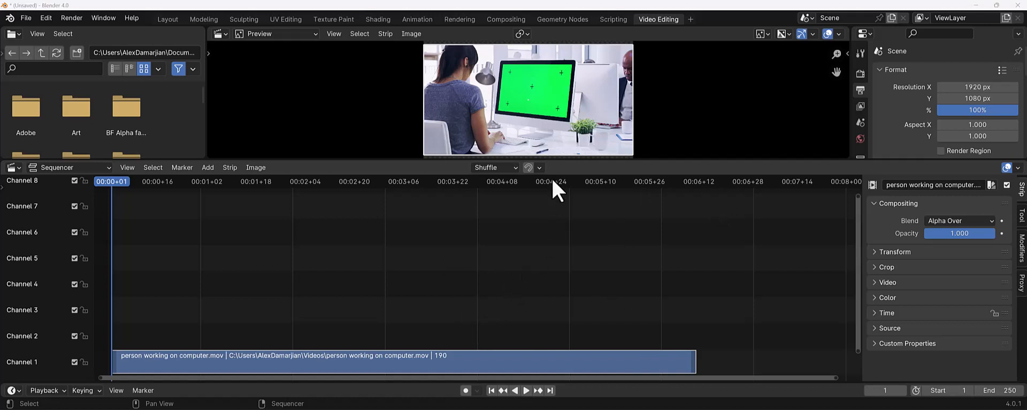
left_click_drag(540, 185, 696, 203)
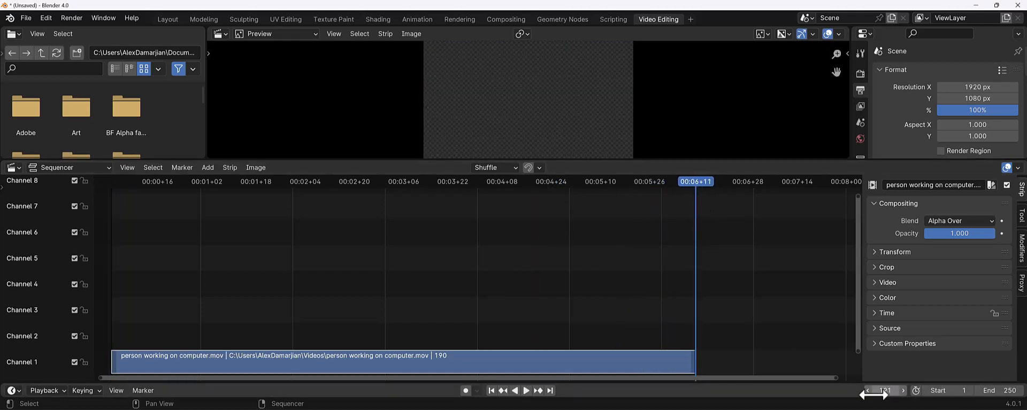
left_click_drag(692, 182, 521, 196)
left_click_drag(364, 188, 665, 234)
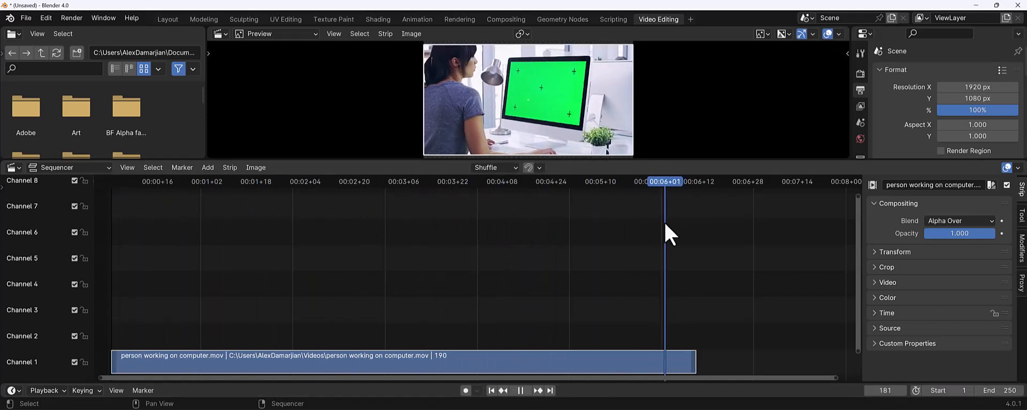
Check the footage at frame 120, set the scene's end frame to 120, and return the playhead to frame 0
left_click(885, 390)
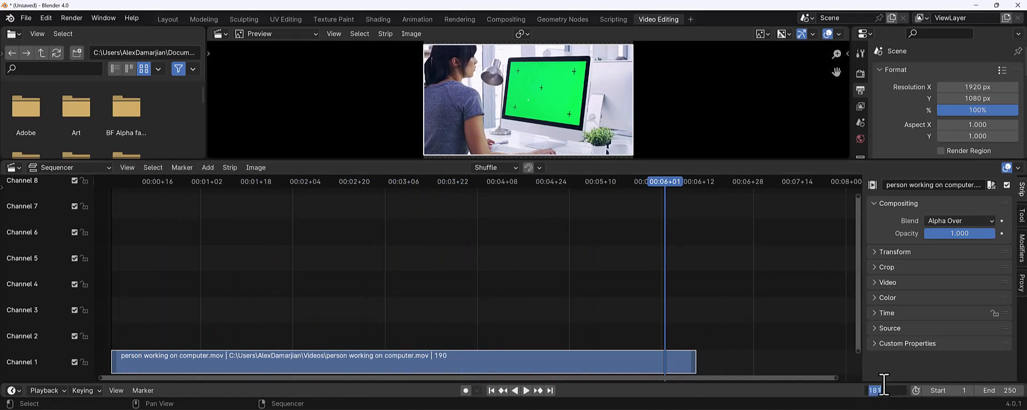
type("120")
key("Return")
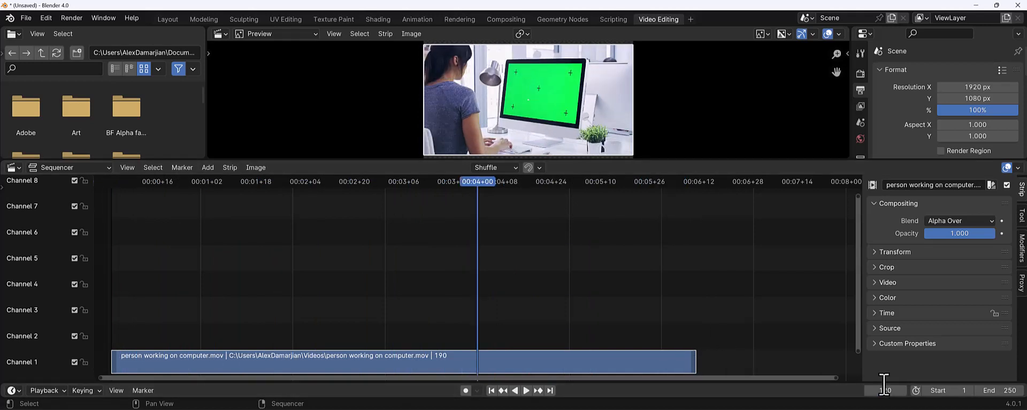
left_click(989, 390)
type("120")
key("Return")
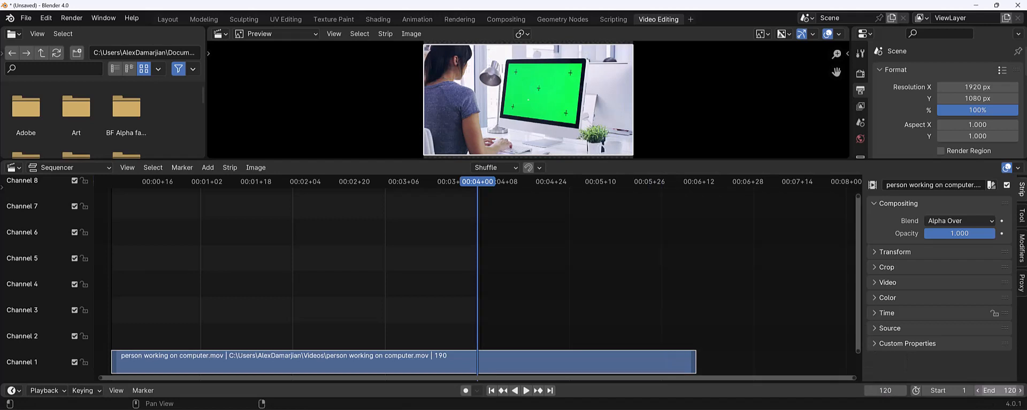
left_click_drag(482, 185, 107, 193)
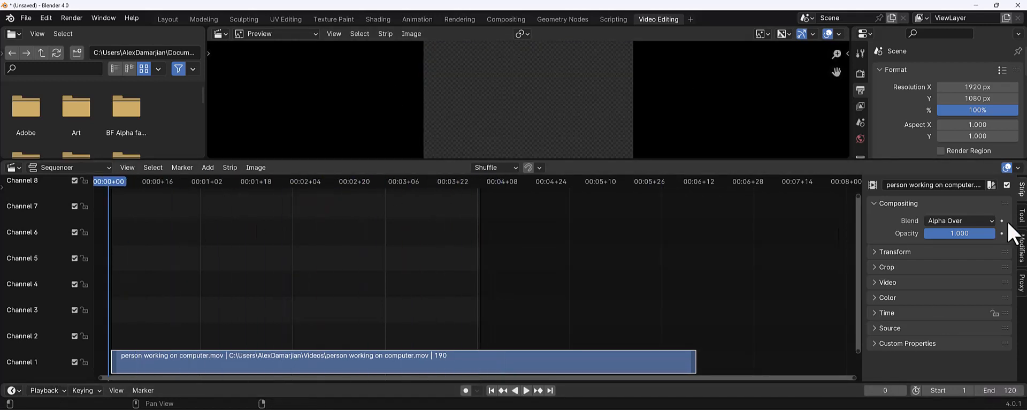
Enlarge the preview area, then browse the output path to Videos\Movie and create and open a new folder named IS
left_click_drag(734, 159, 747, 278)
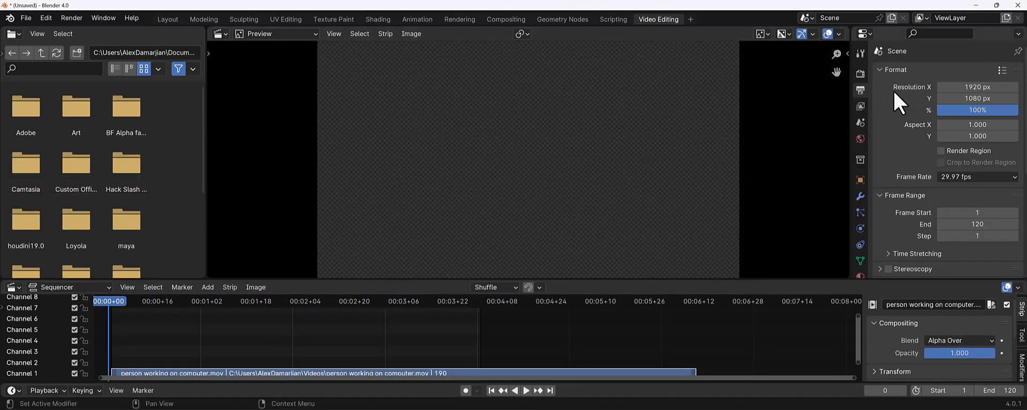
scroll(916, 125, "down", 8)
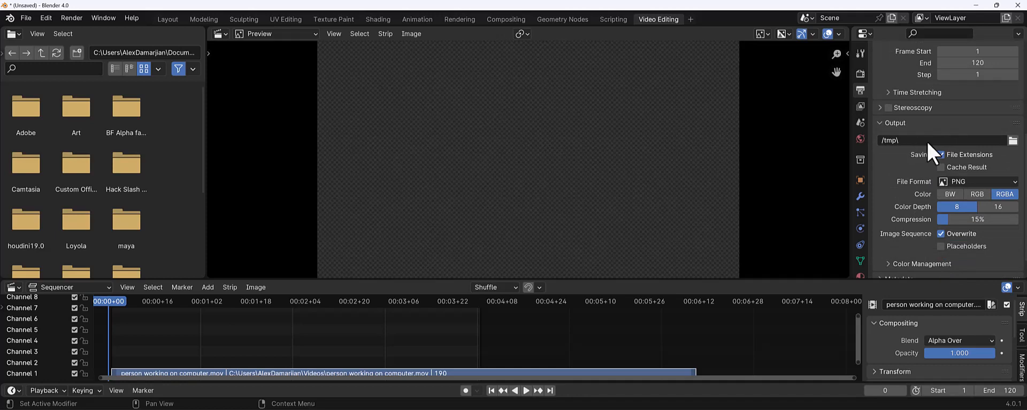
left_click(1013, 140)
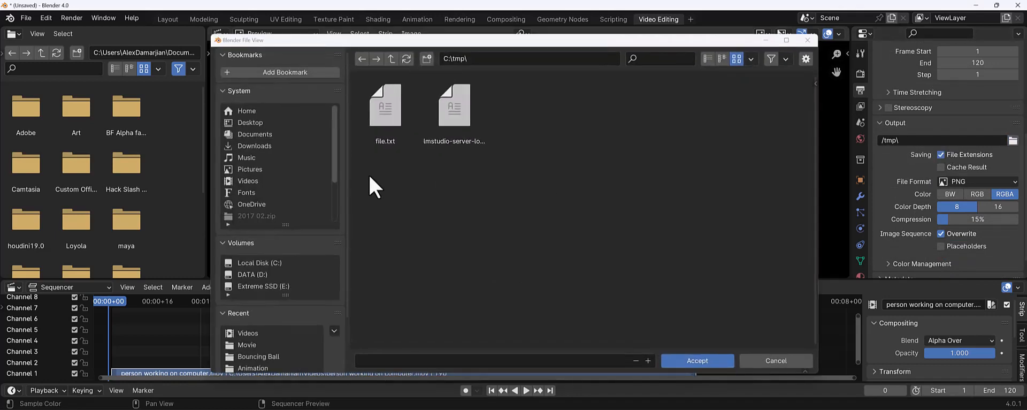
left_click(273, 181)
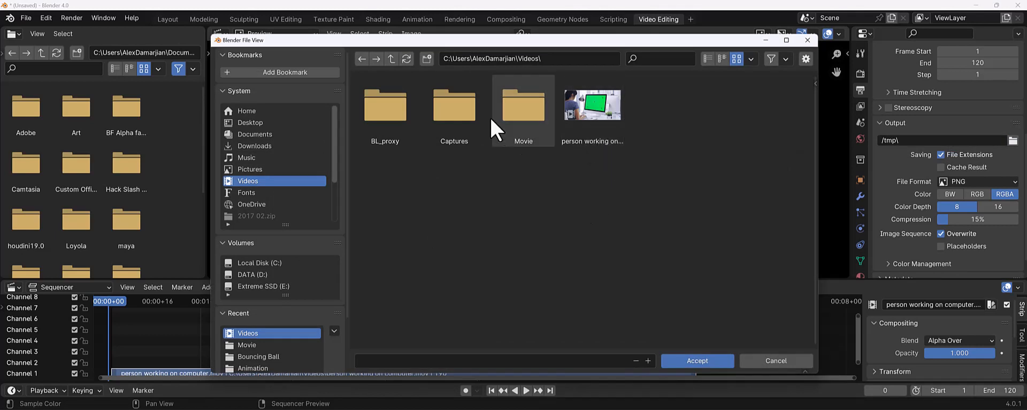
double_click(531, 114)
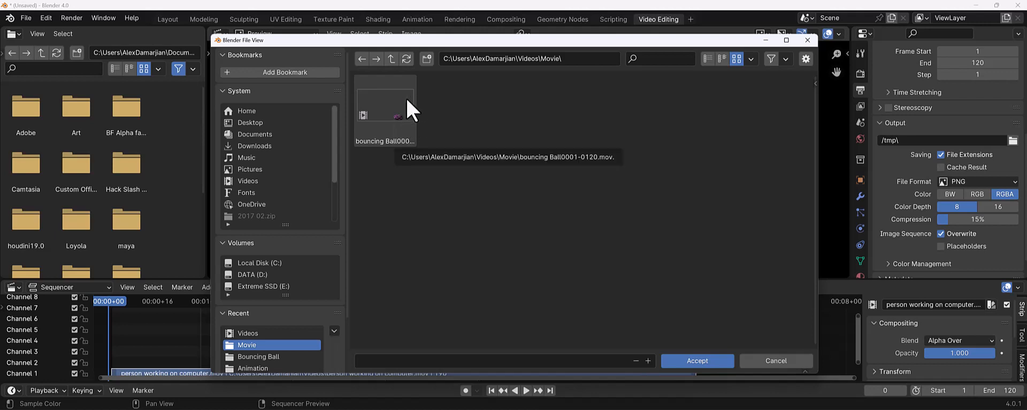
right_click(428, 111)
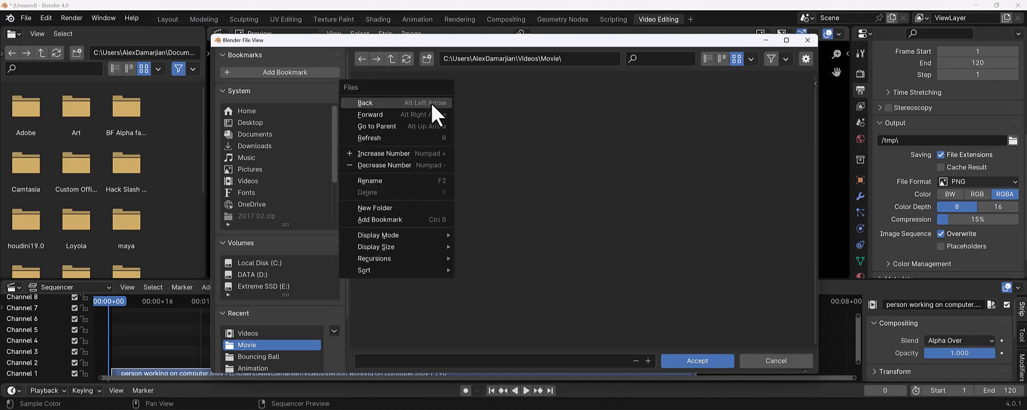
left_click(431, 208)
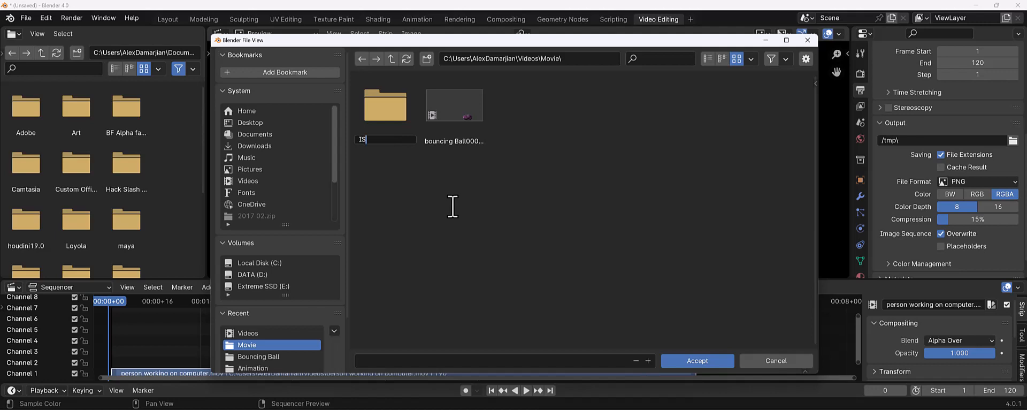
key("Return")
double_click(396, 111)
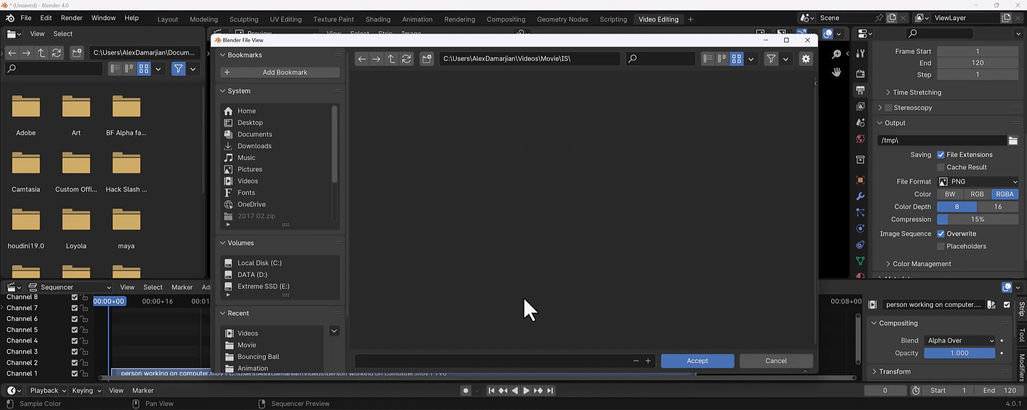
Name the output files GirlWorkingOnComputer_Plate_, accept the output path, and scrub the footage to frame 56
left_click(413, 359)
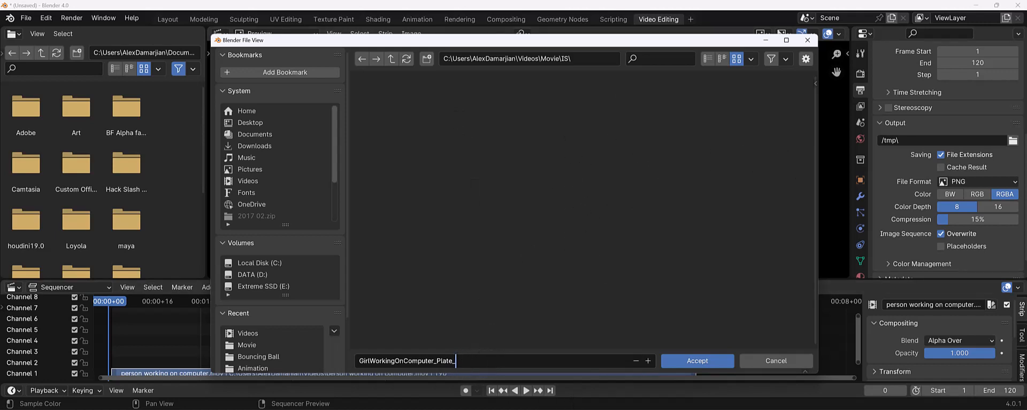
left_click(694, 360)
left_click(697, 361)
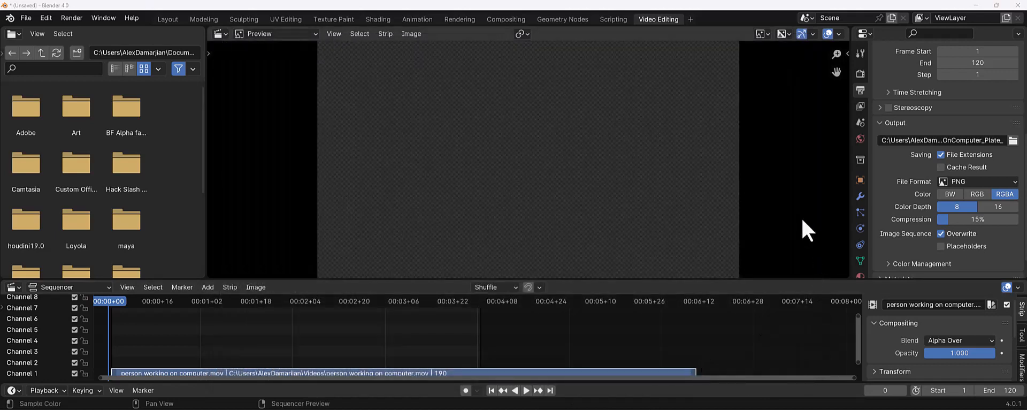
left_click_drag(108, 304, 281, 301)
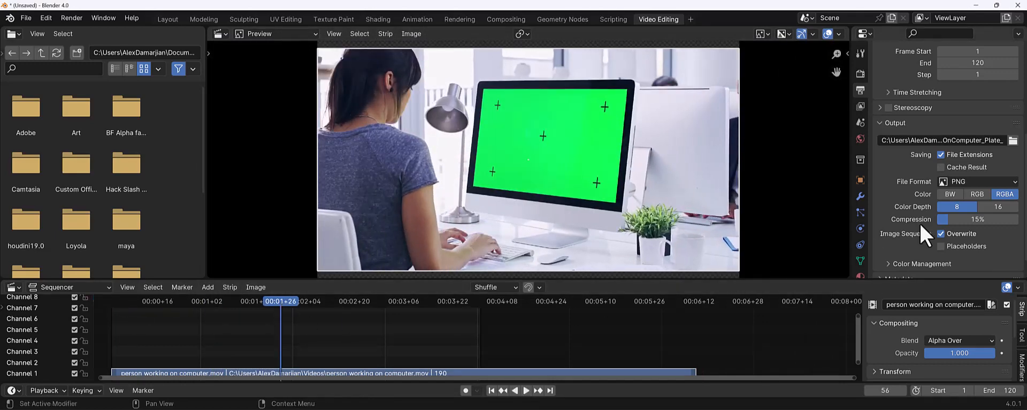
Set the PNG output to RGB color with 0% compression and render the animation
left_click(978, 195)
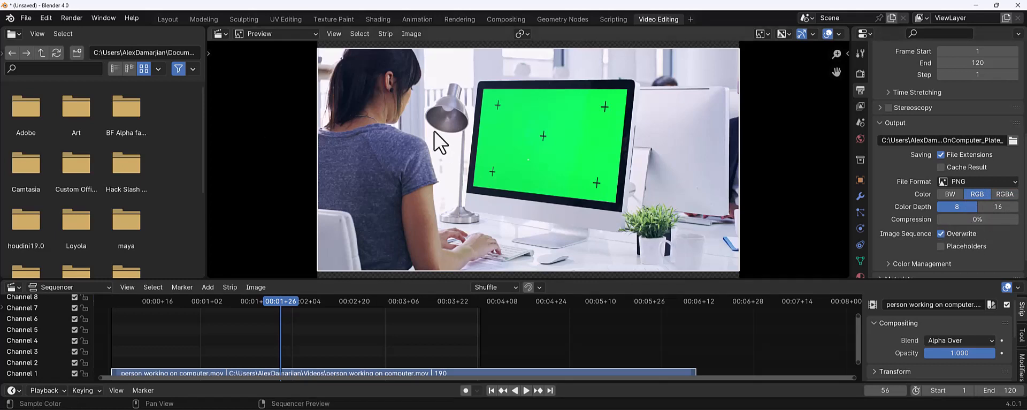
left_click(71, 18)
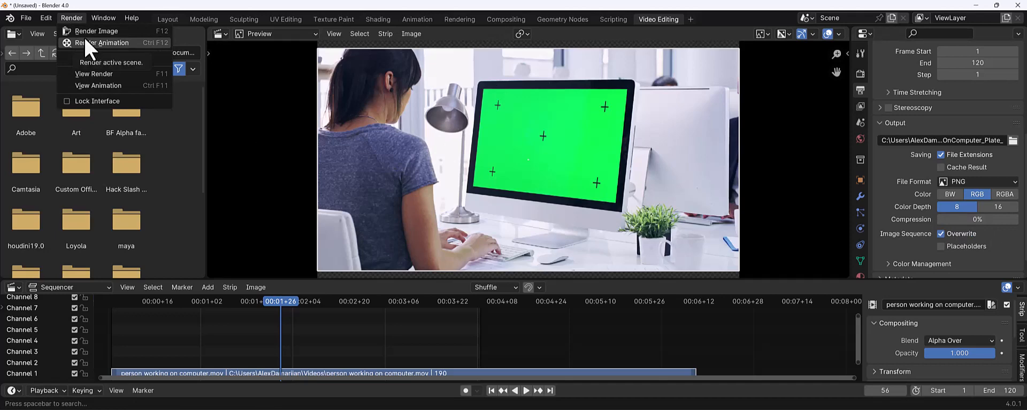
left_click(85, 44)
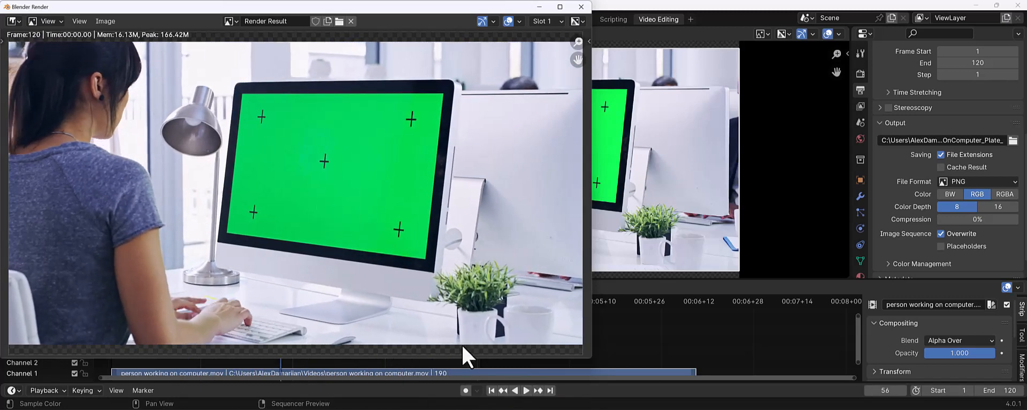
Switch to File Explorer, open Videos\Movie\IS, and look through the rendered image sequence files
left_click(324, 409)
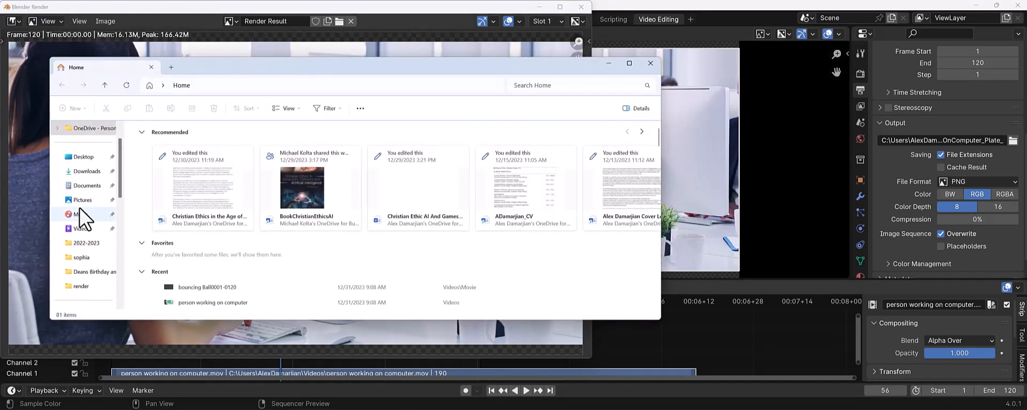
left_click(77, 233)
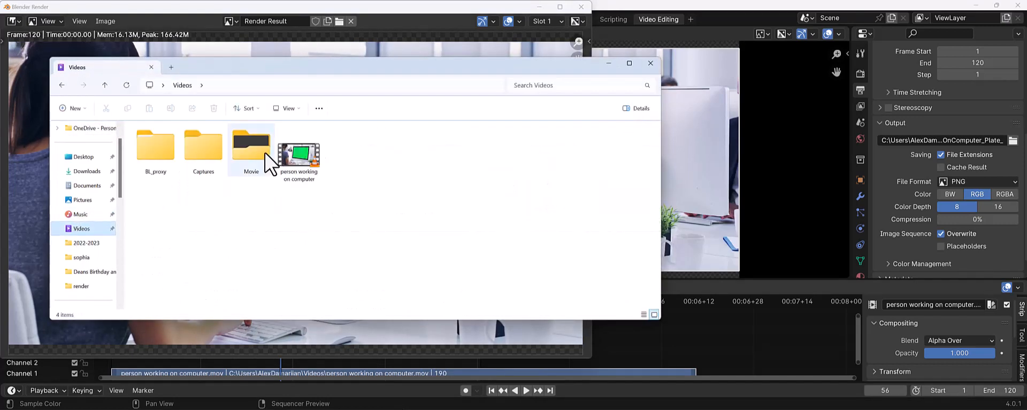
double_click(266, 161)
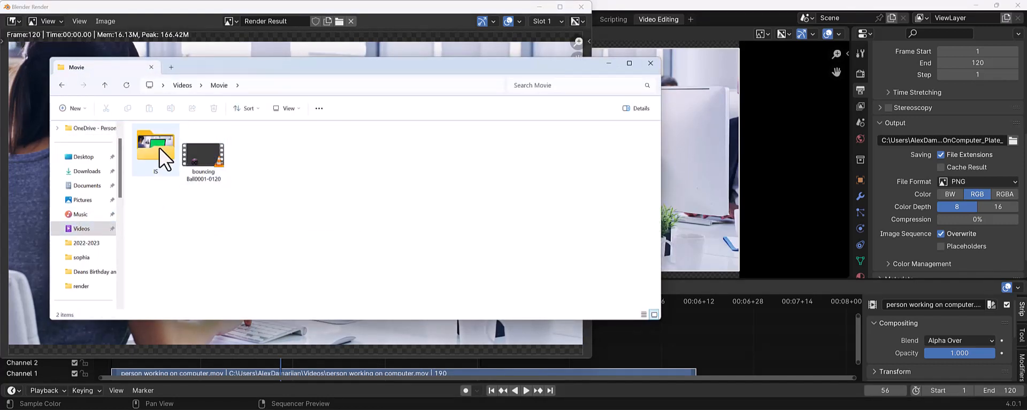
double_click(160, 158)
scroll(275, 165, "down", 5)
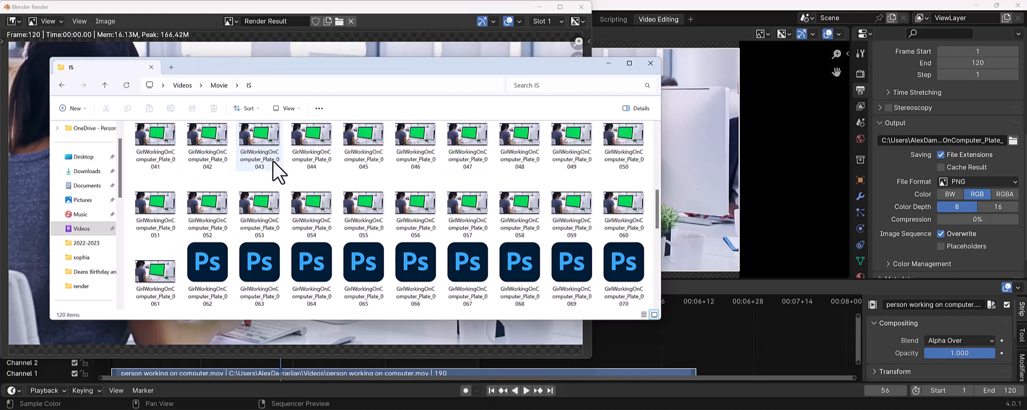
scroll(276, 170, "down", 6)
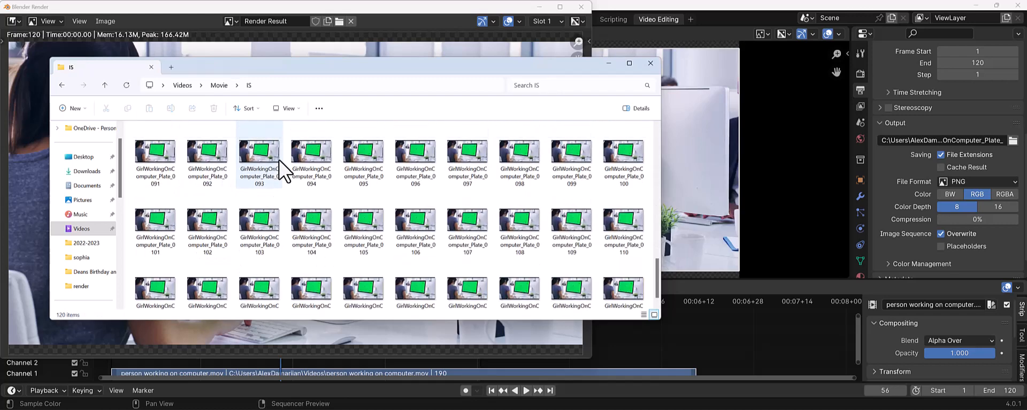
Close the render result window and return to the main Blender window
left_click(459, 10)
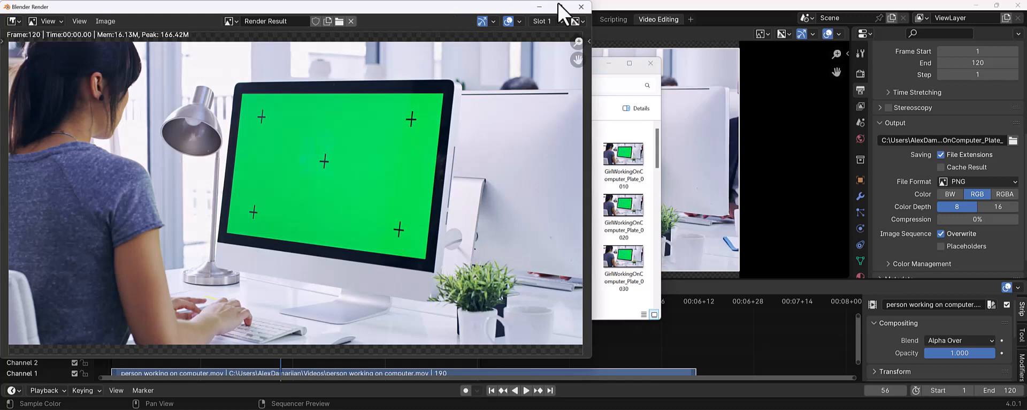
left_click(582, 7)
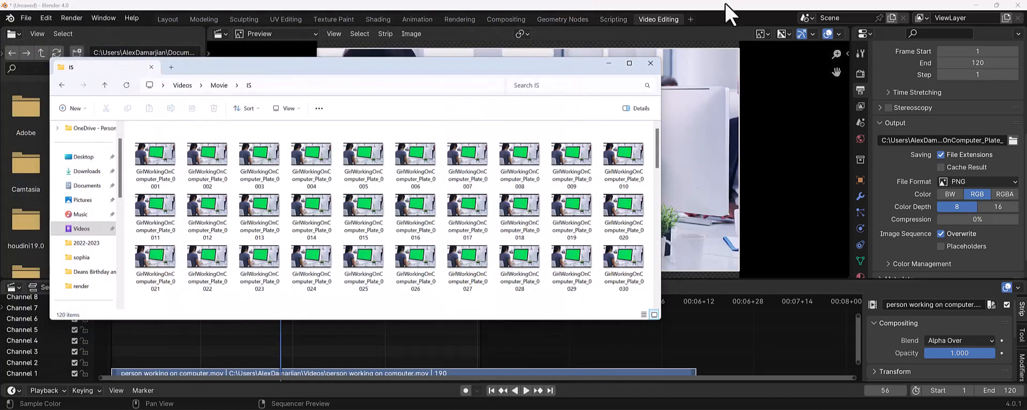
left_click(728, 6)
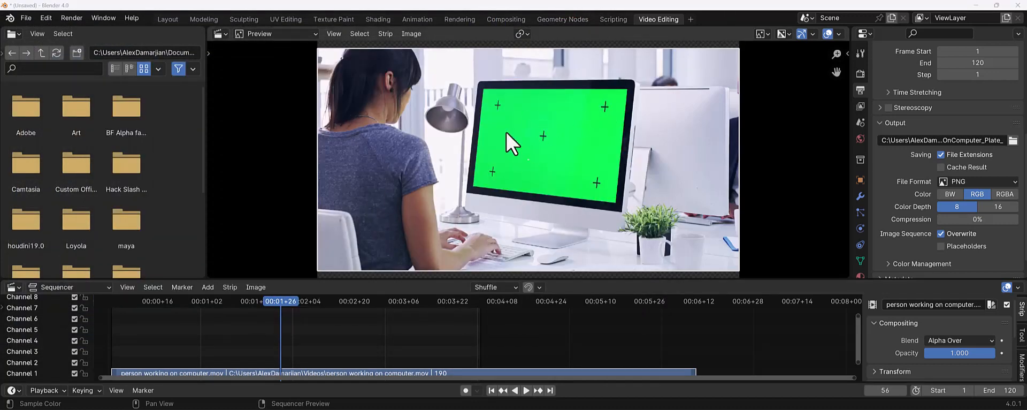
Switch to the Compositing workspace, turn on Use Nodes, and delete the Render Layers node
left_click(517, 21)
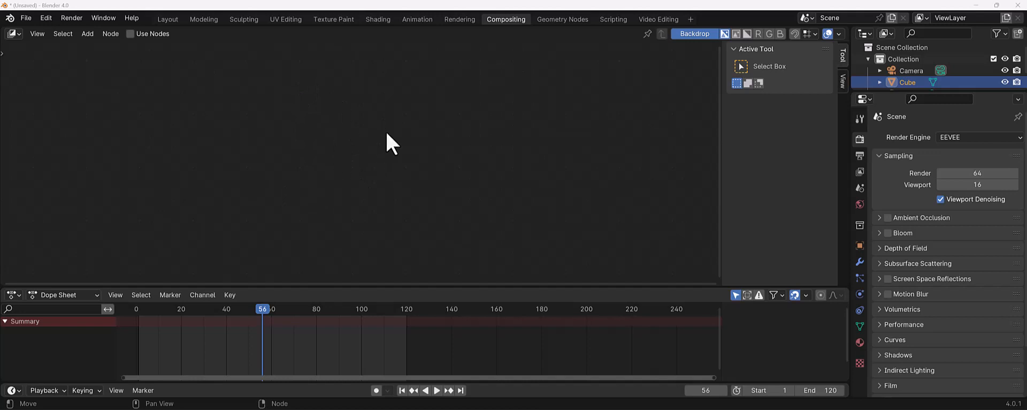
left_click(130, 34)
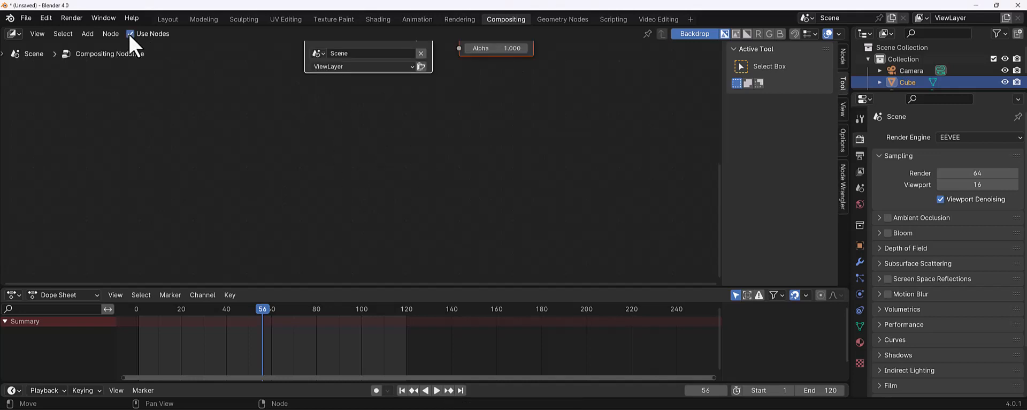
middle_click_drag(268, 121, 192, 209)
scroll(275, 160, "up", 1)
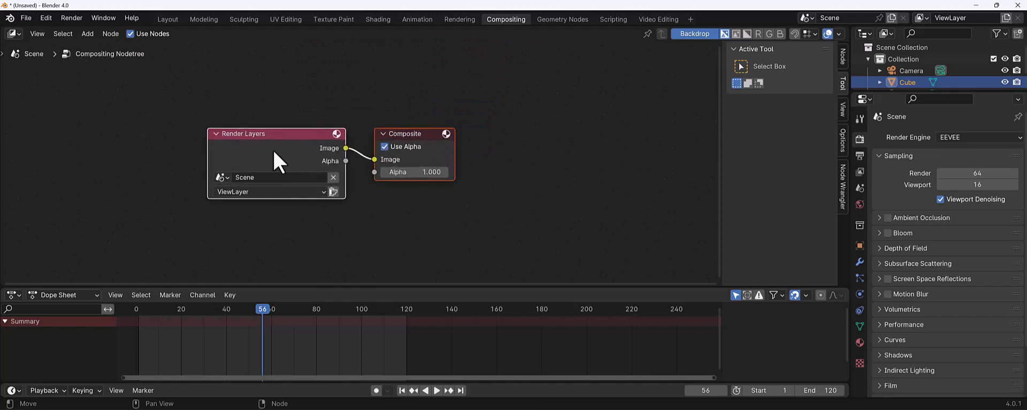
left_click_drag(259, 141, 245, 149)
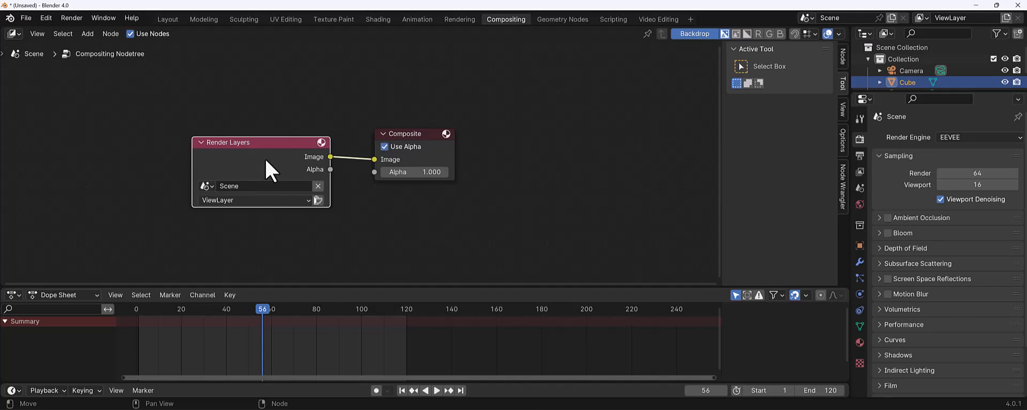
left_click_drag(246, 142, 242, 150)
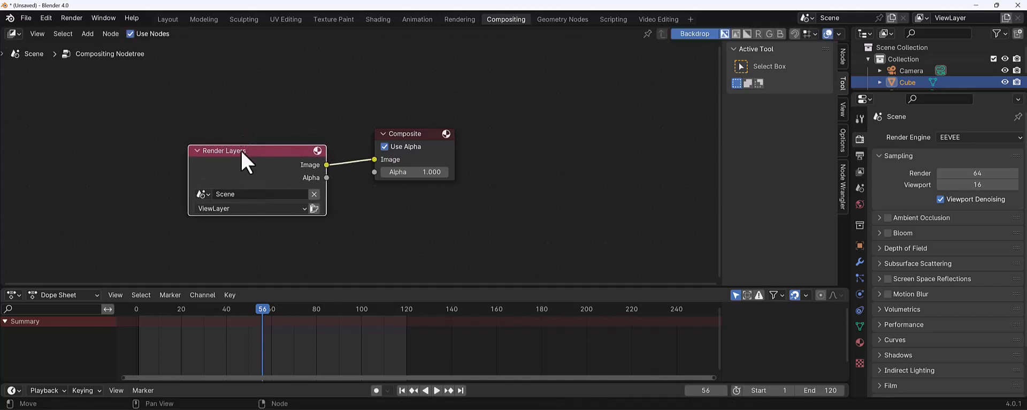
key("x")
middle_click_drag(241, 153, 285, 181)
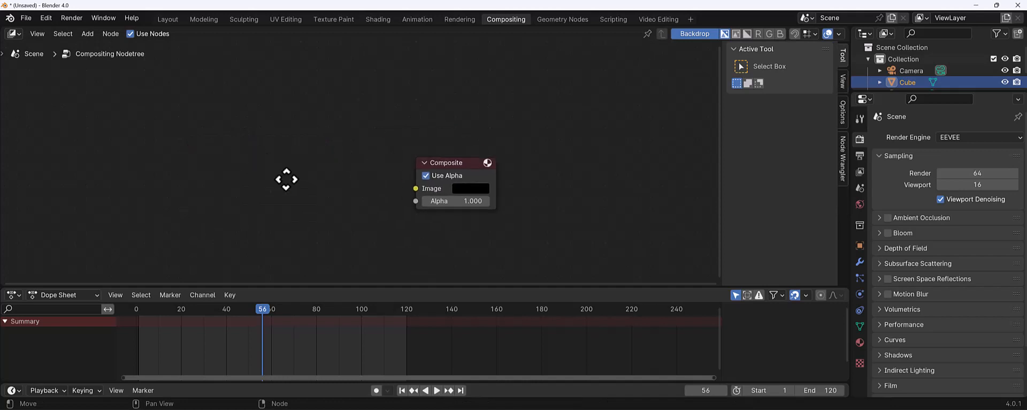
key("shift+a")
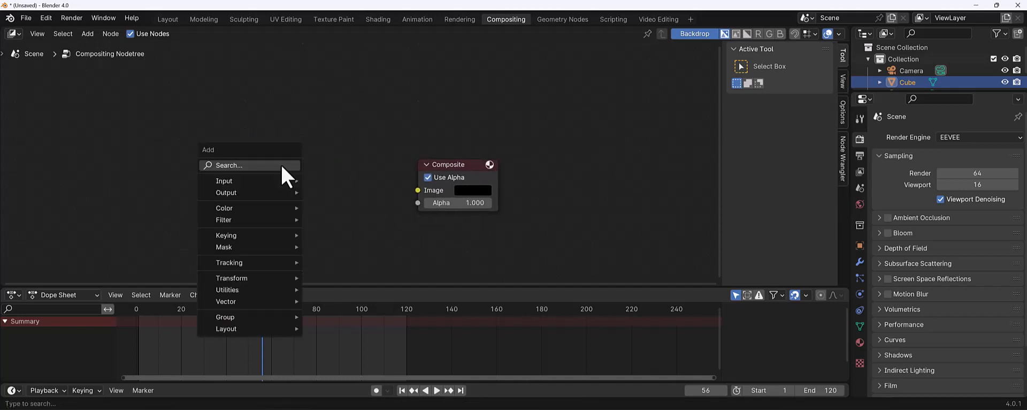
type("movie")
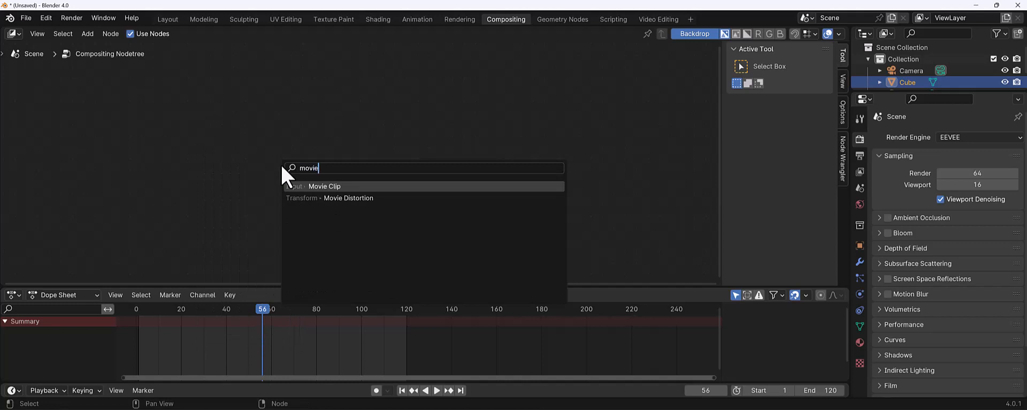
key("Escape")
Add a Movie Clip input node and place it up and to the left of the Composite node
right_click(234, 143)
mouse_move(234, 141)
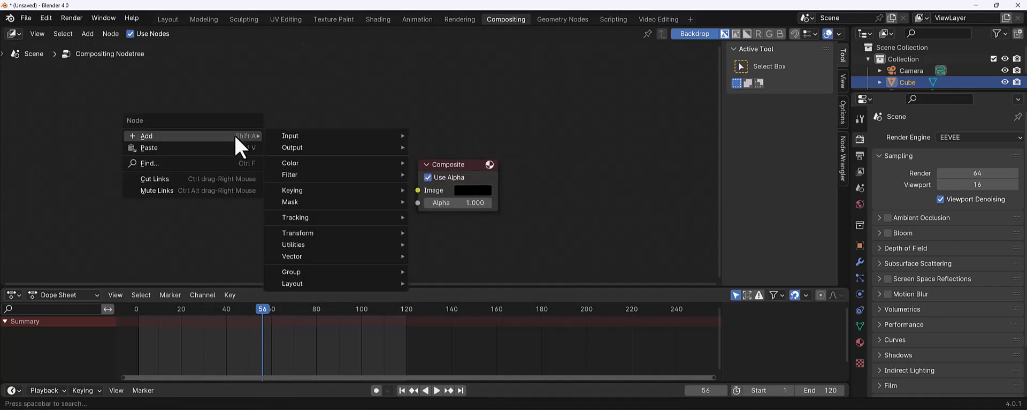
mouse_move(328, 137)
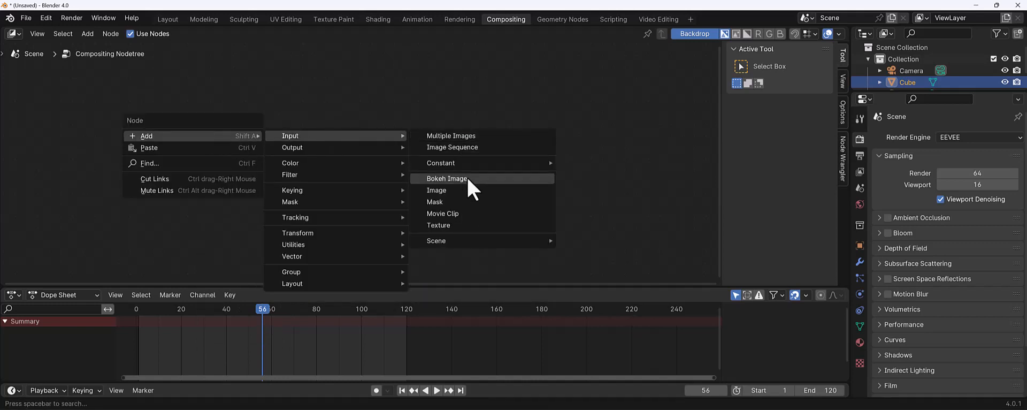
left_click(458, 216)
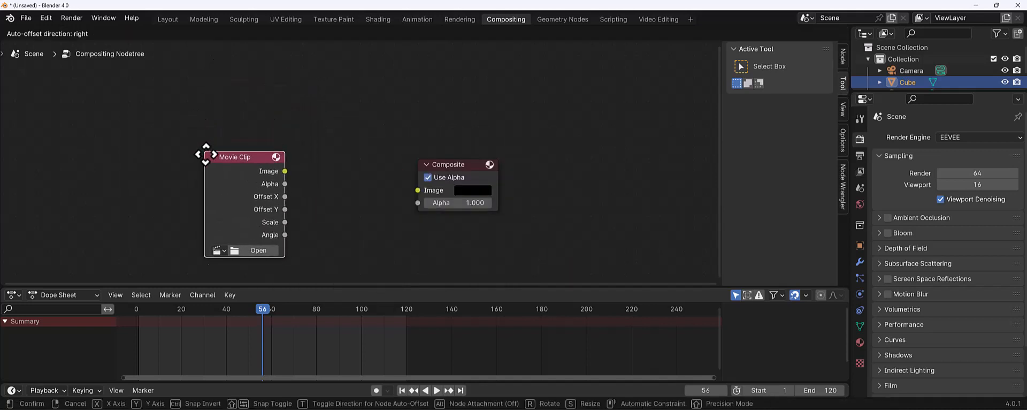
left_click(199, 56)
Load the bouncing Ball0001-0120 clip from Videos\Movie into the Movie Clip node
left_click(240, 154)
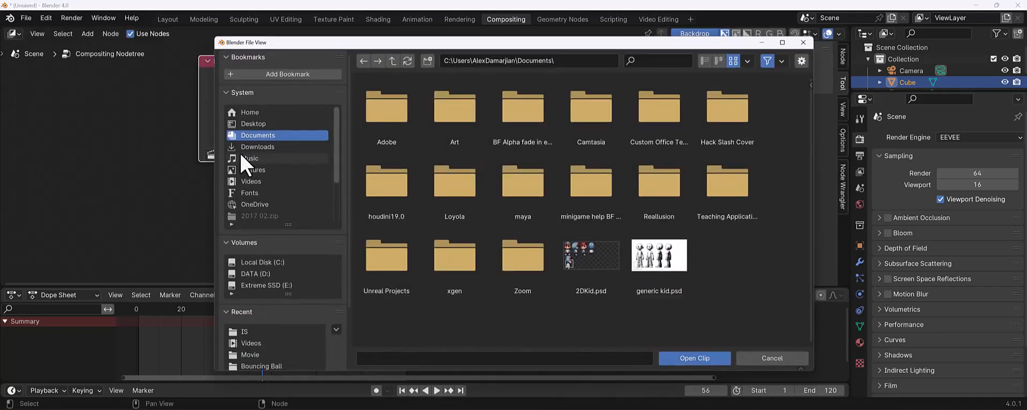
left_click(252, 183)
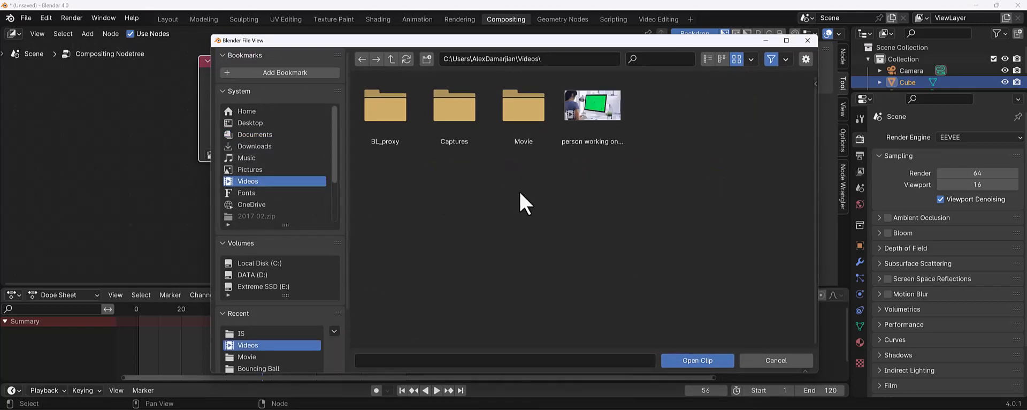
double_click(518, 122)
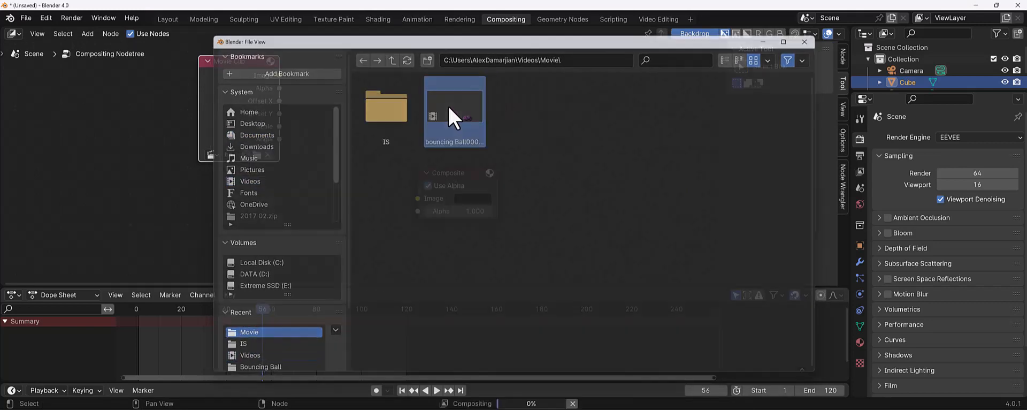
double_click(447, 122)
Move the Movie Clip node farther from the Composite node to leave room between them
left_click_drag(256, 61, 239, 98)
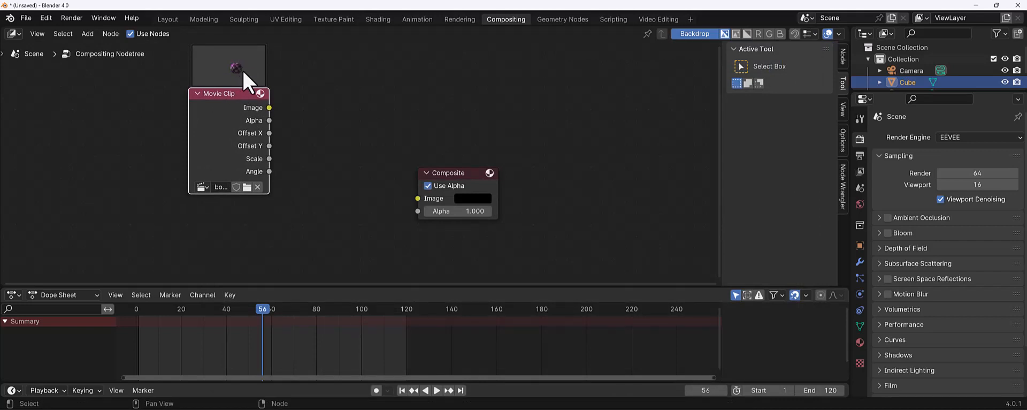
left_click_drag(241, 93, 246, 95)
scroll(284, 130, "down", 1)
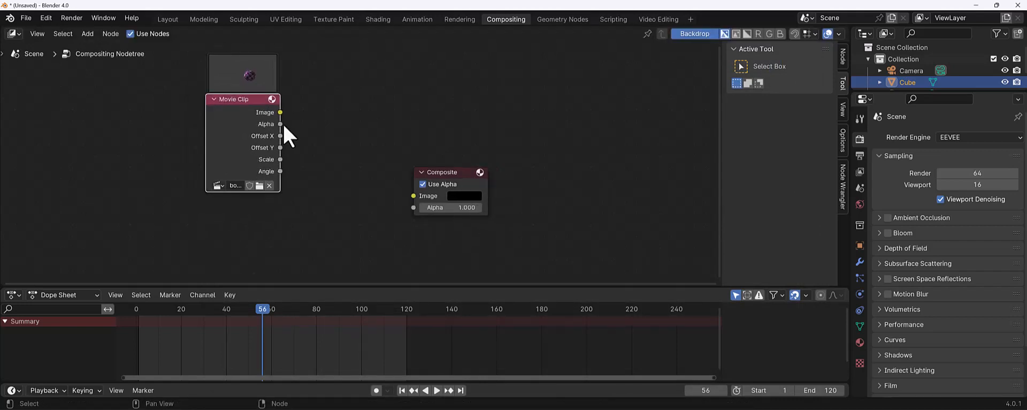
middle_click_drag(327, 134, 348, 144)
left_click_drag(271, 115, 219, 122)
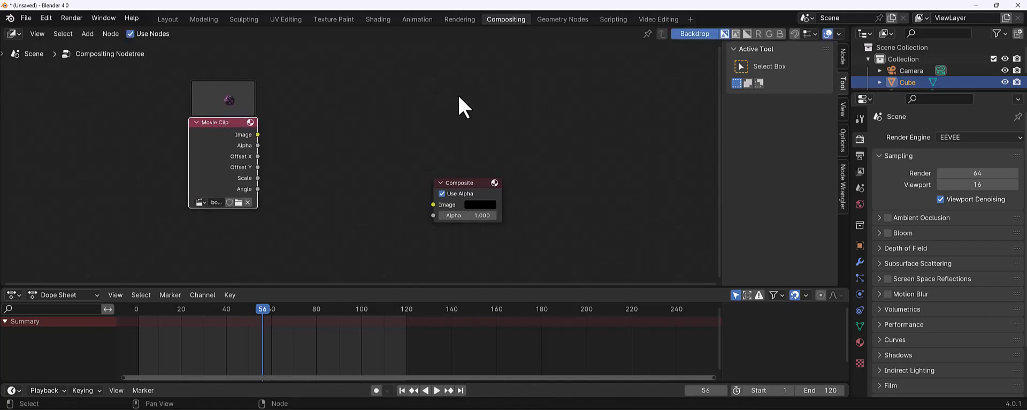
Play the animation to check the bouncing ball clip, and return the playhead to frame 1
key("space")
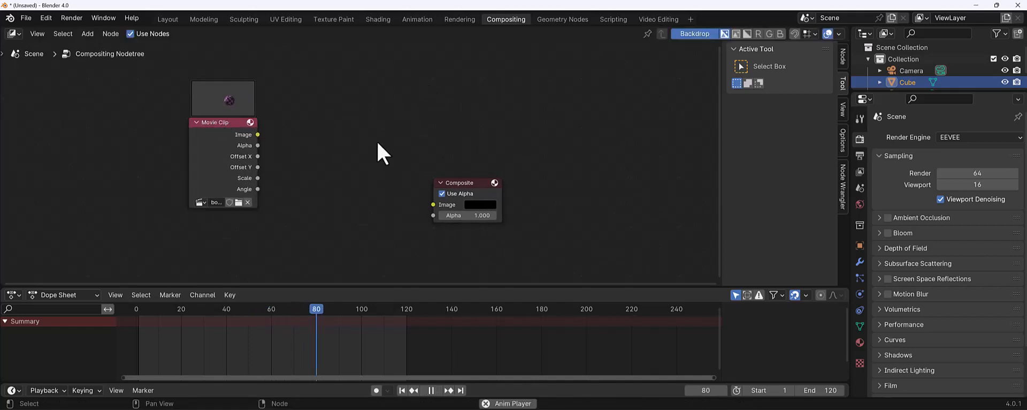
key("space")
left_click(140, 314)
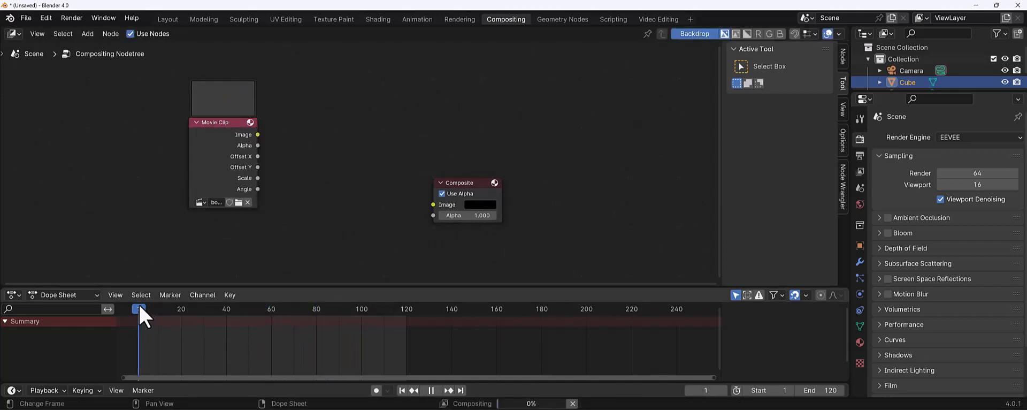
Add a Viewer output node and place it between the Movie Clip and Composite nodes
key("shift+a")
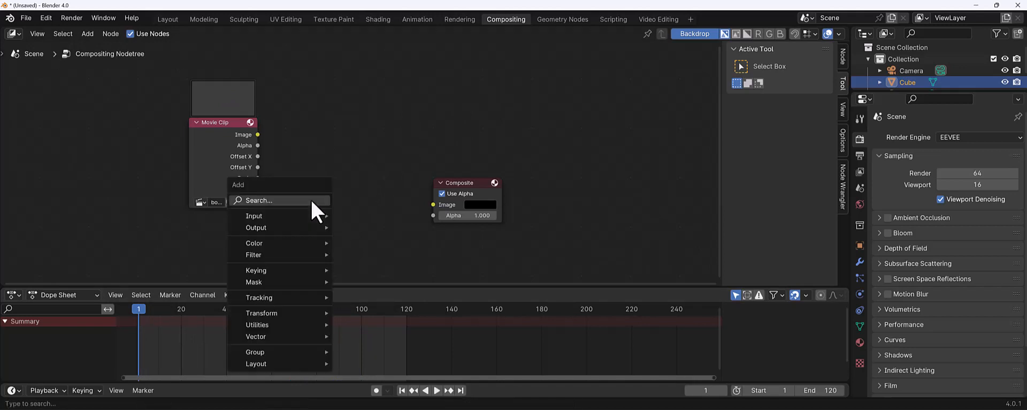
type("view")
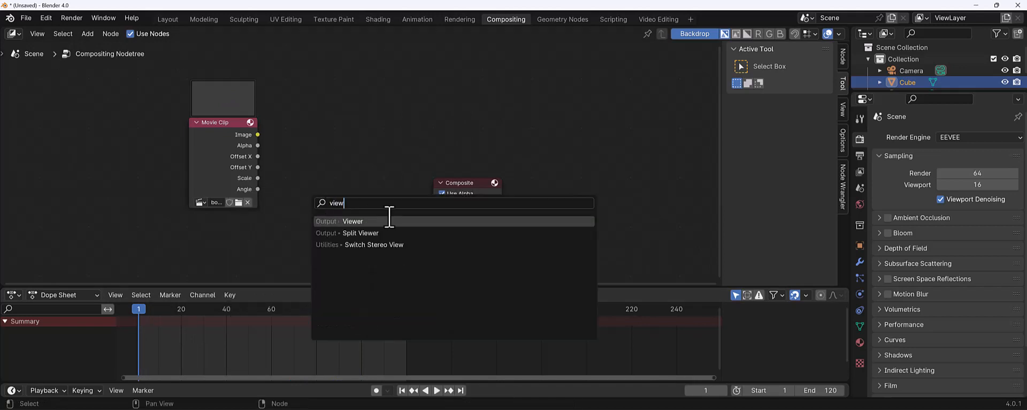
left_click(365, 222)
left_click(338, 186)
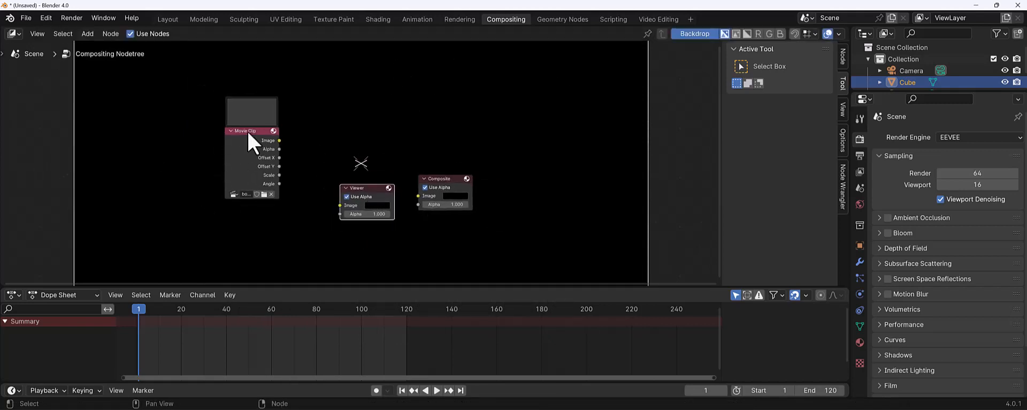
Connect the Movie Clip node's Image output to the Viewer node's Image input
left_click_drag(244, 133, 335, 212)
scroll(273, 140, "up", 1)
scroll(320, 214, "down", 4)
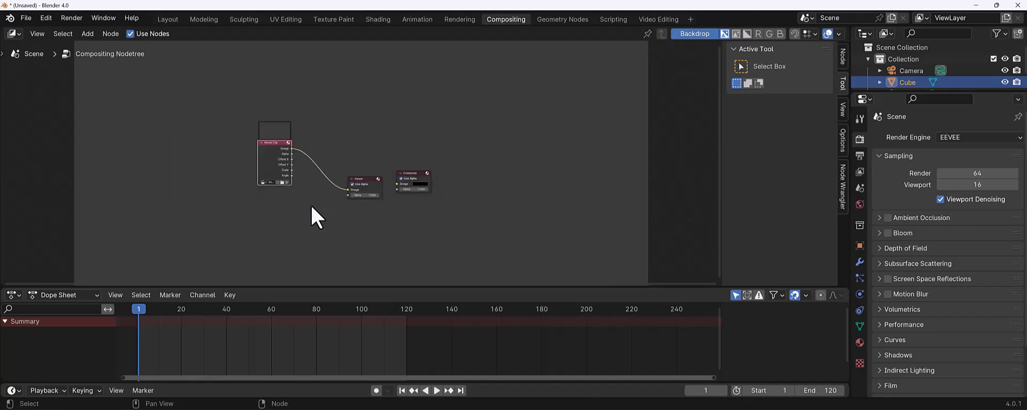
scroll(247, 121, "up", 3)
scroll(275, 136, "up", 1)
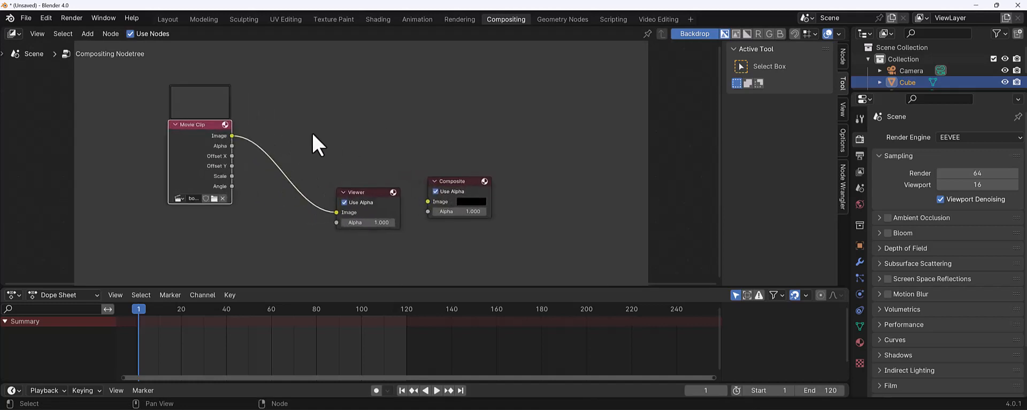
Disconnect the Movie Clip from the Viewer and delete all nodes from the compositing node tree
left_click(289, 160)
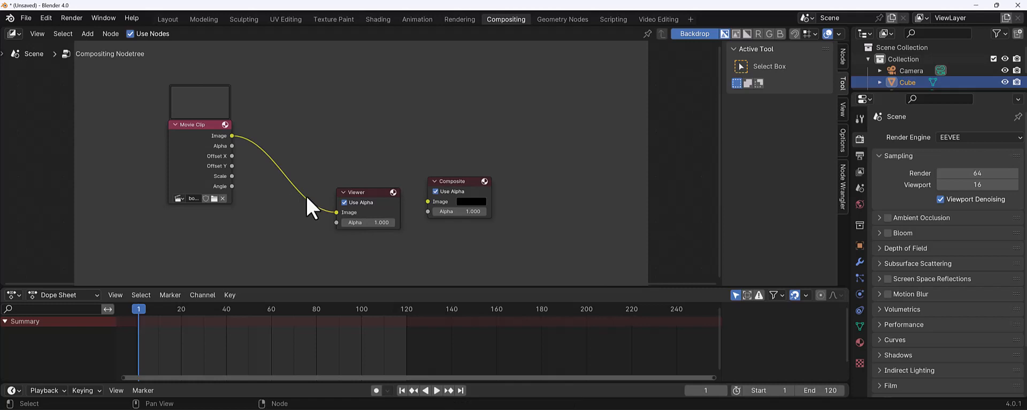
left_click_drag(336, 213, 305, 225)
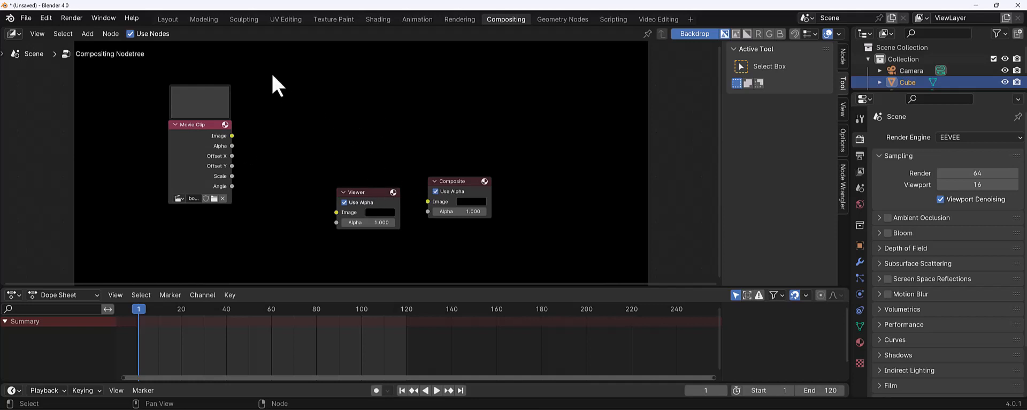
left_click_drag(117, 74, 536, 275)
key("Delete")
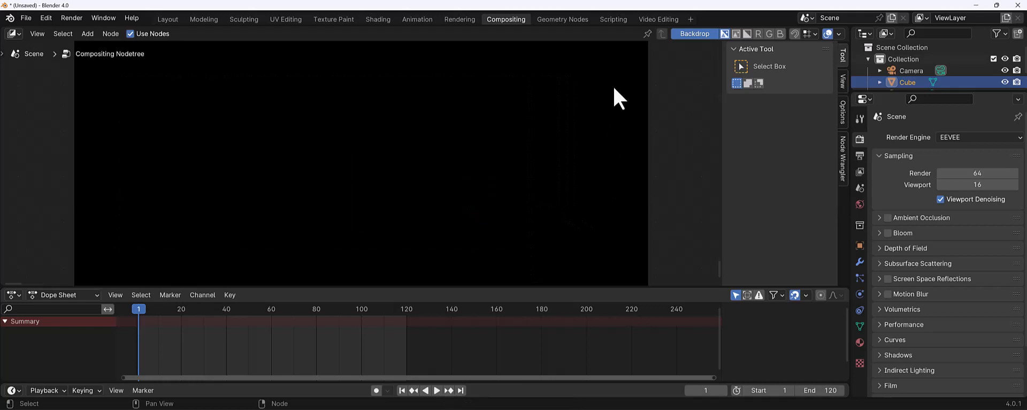
Add the VFX Motion Tracking workspace and give its upper editors more height
left_click(691, 19)
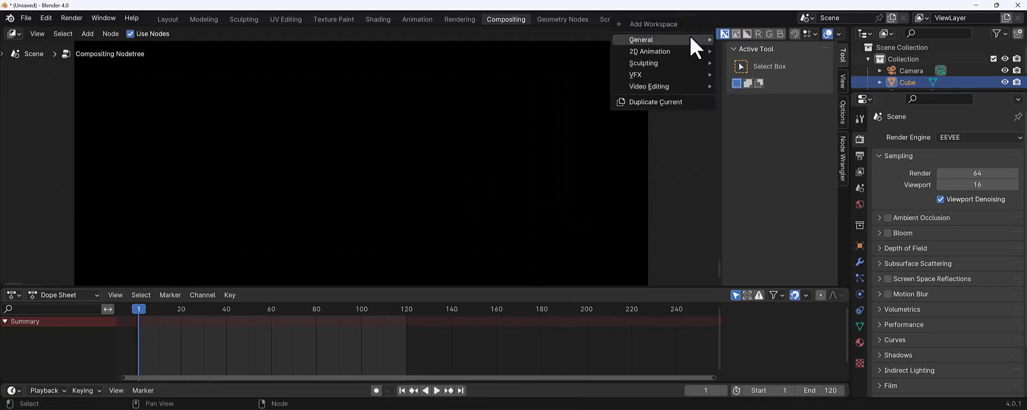
mouse_move(655, 79)
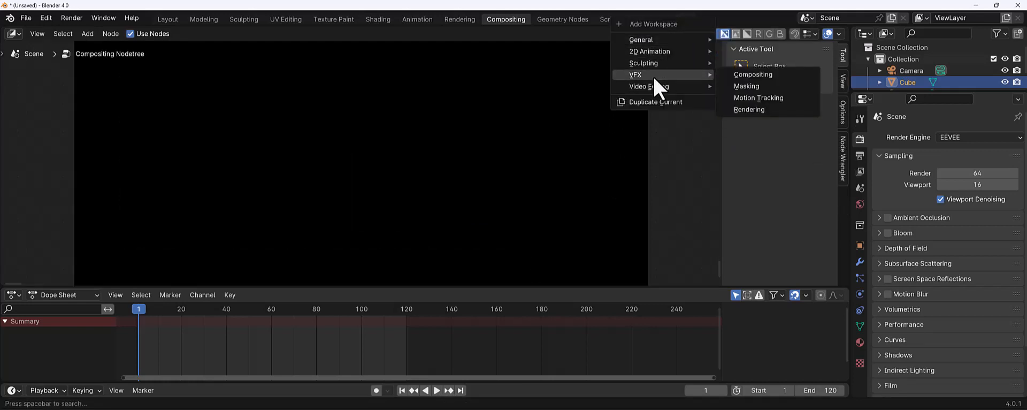
left_click(789, 98)
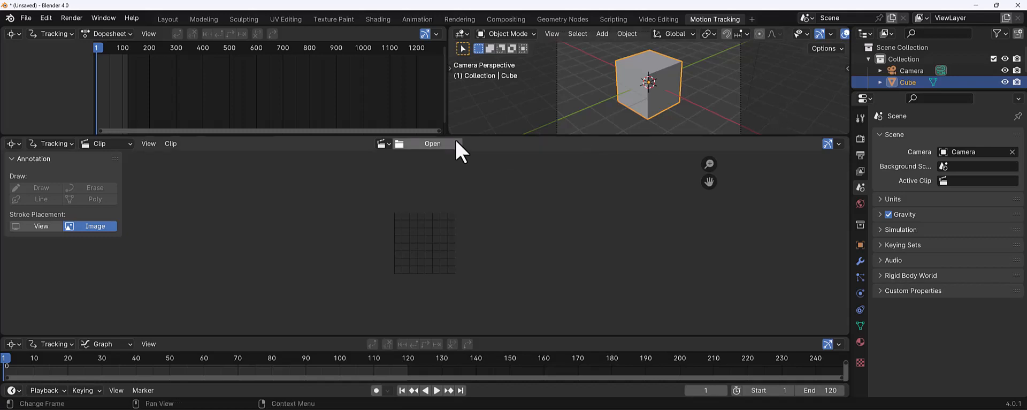
left_click_drag(473, 134, 473, 171)
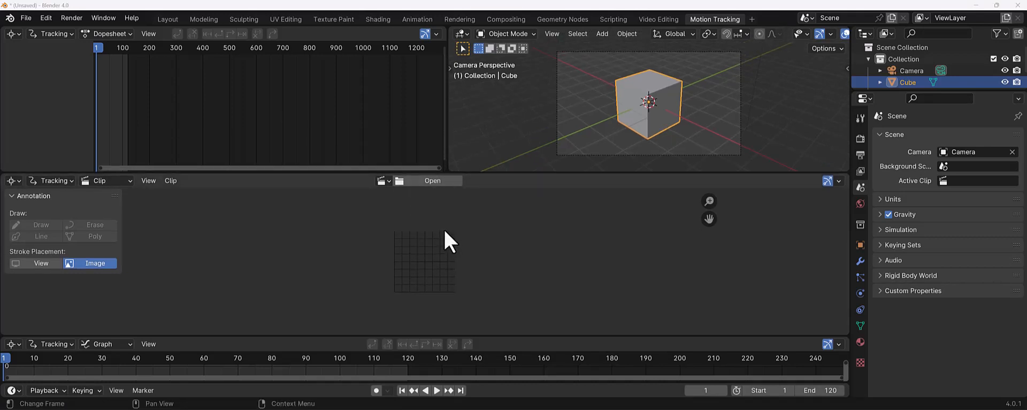
Start opening a clip in the movie clip editor and browse to the Videos\Movie\IS folder
left_click(434, 181)
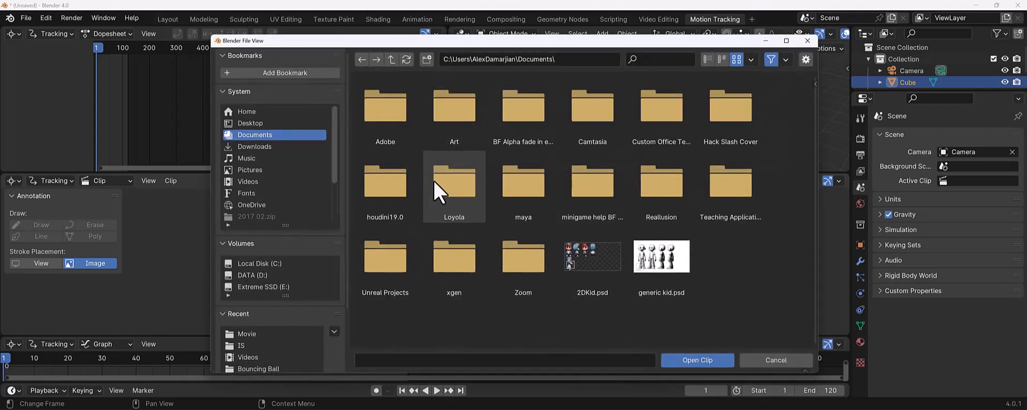
left_click(270, 184)
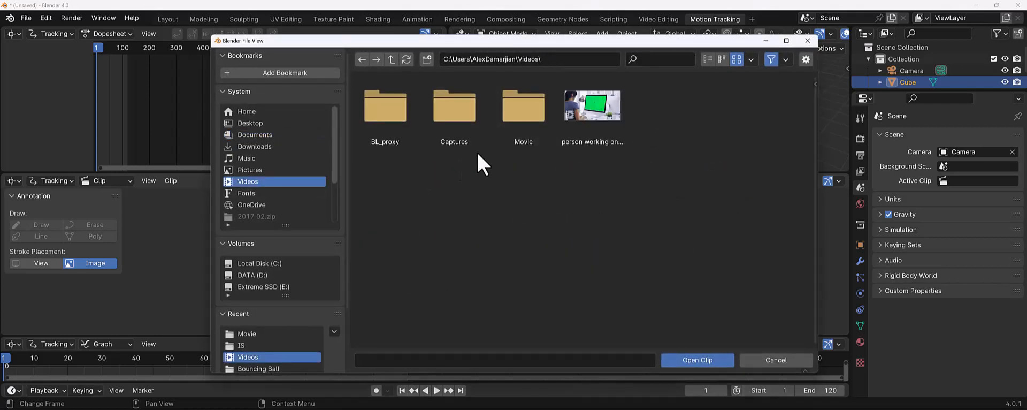
double_click(524, 111)
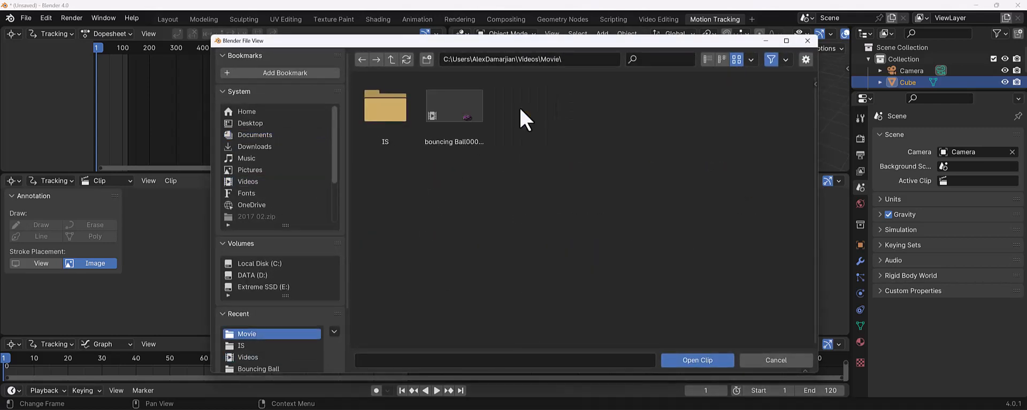
double_click(404, 107)
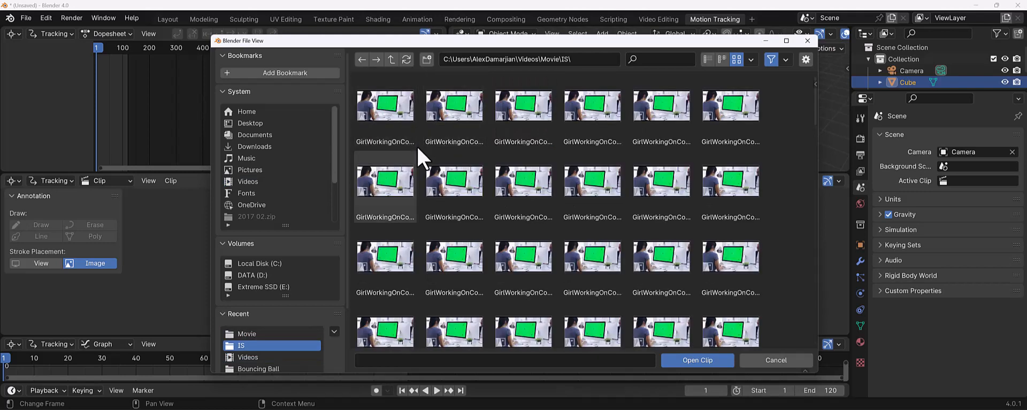
Open the green-screen PNG sequence starting from GirlWorkingOnComputer_Plate_0001.png as the tracking clip
left_click(416, 124)
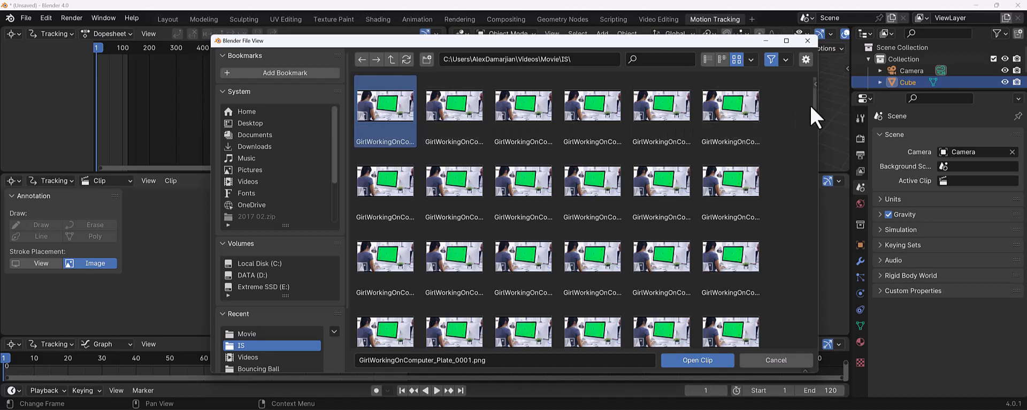
right_click(429, 104)
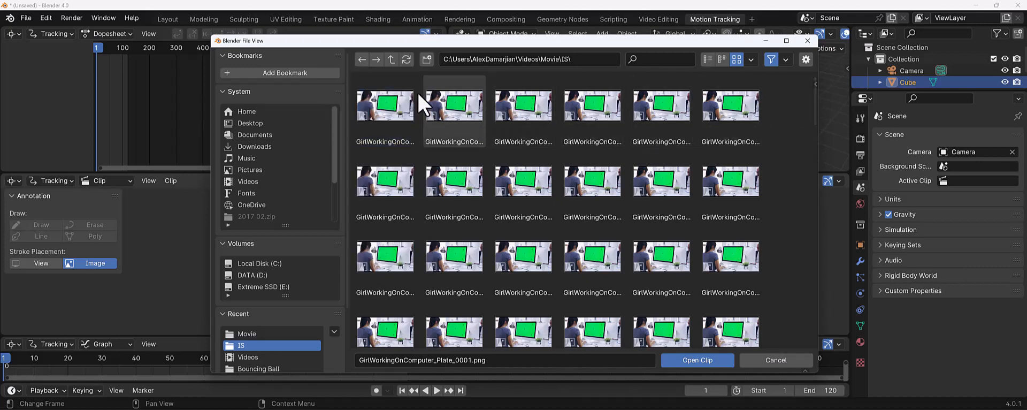
scroll(378, 174, "down", 1)
scroll(519, 203, "up", 3)
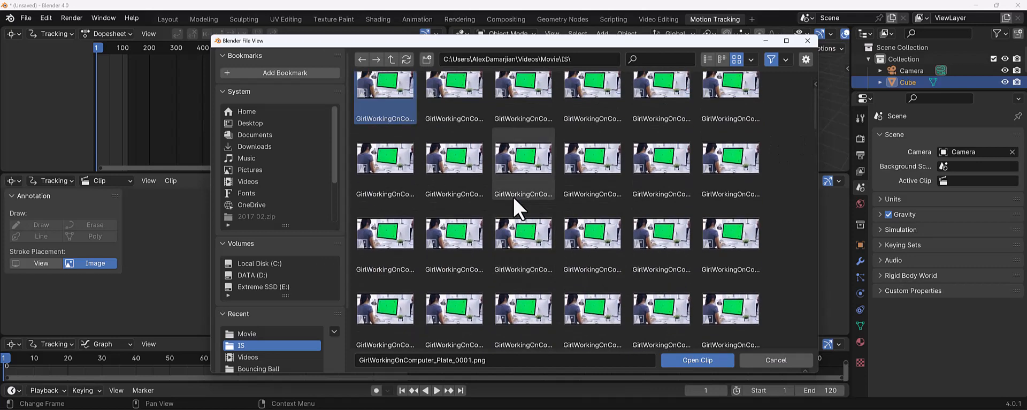
left_click(415, 107)
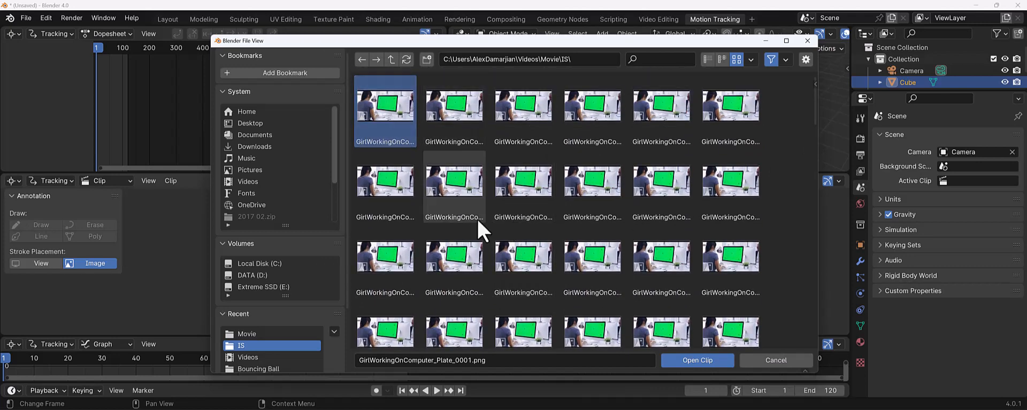
left_click(691, 360)
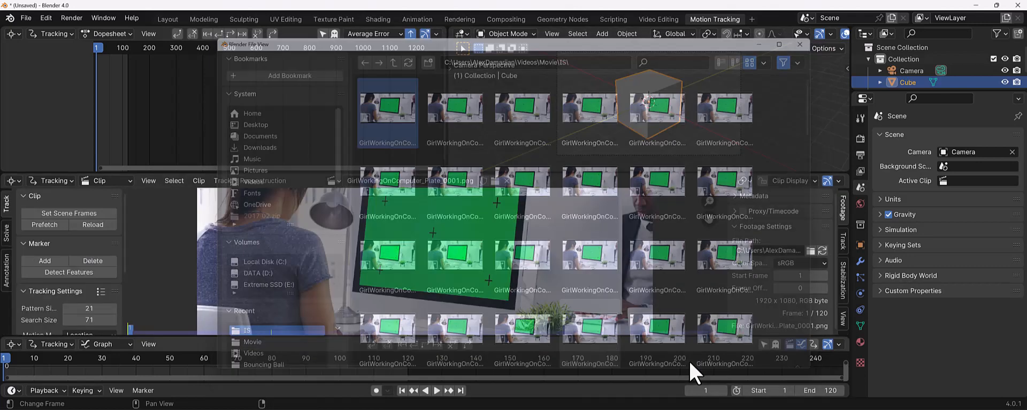
Enlarge the clip editor by shrinking the editors above and below it, and move the playhead to frame 10
scroll(16, 368, "up", 1)
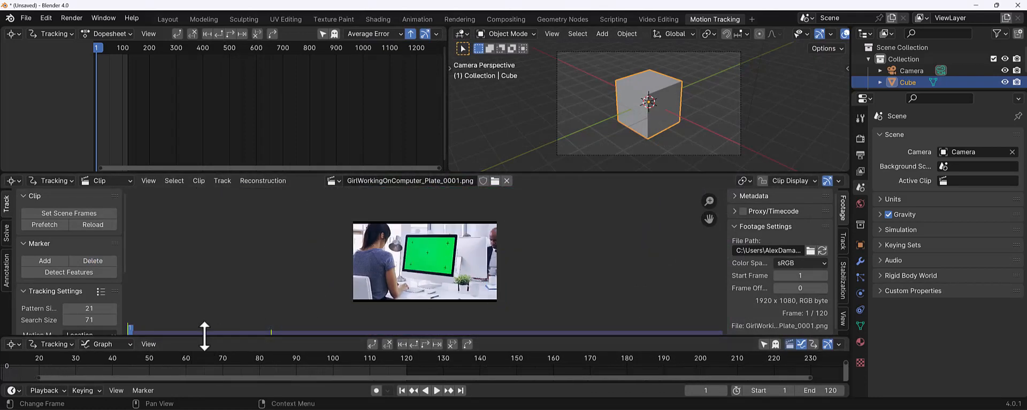
left_click_drag(207, 337, 210, 277)
left_click_drag(308, 171, 307, 72)
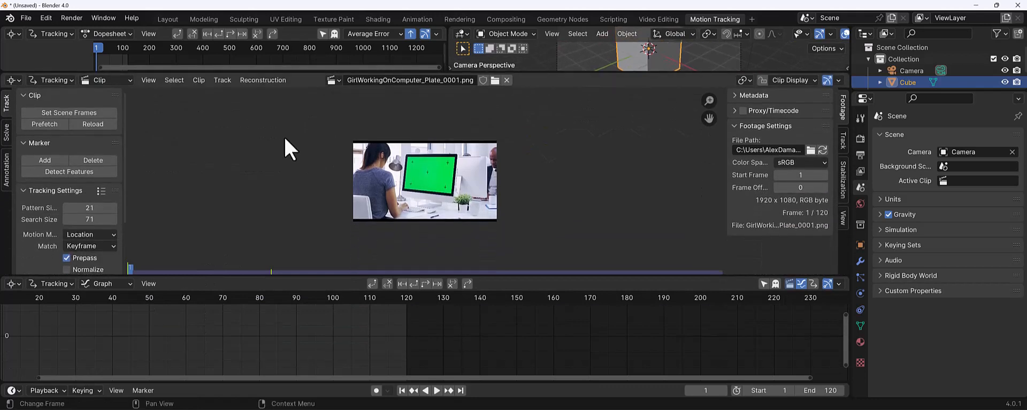
left_click_drag(50, 303, 4, 307)
scroll(409, 218, "up", 2)
scroll(413, 217, "up", 1)
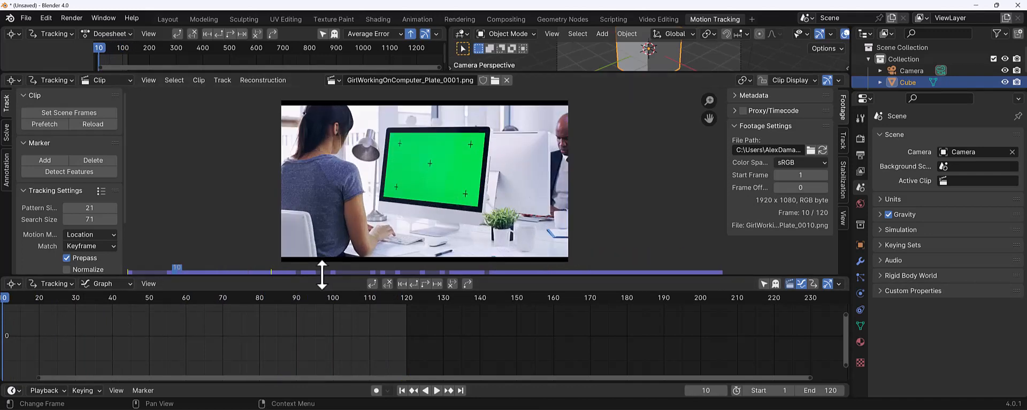
left_click_drag(290, 278, 290, 366)
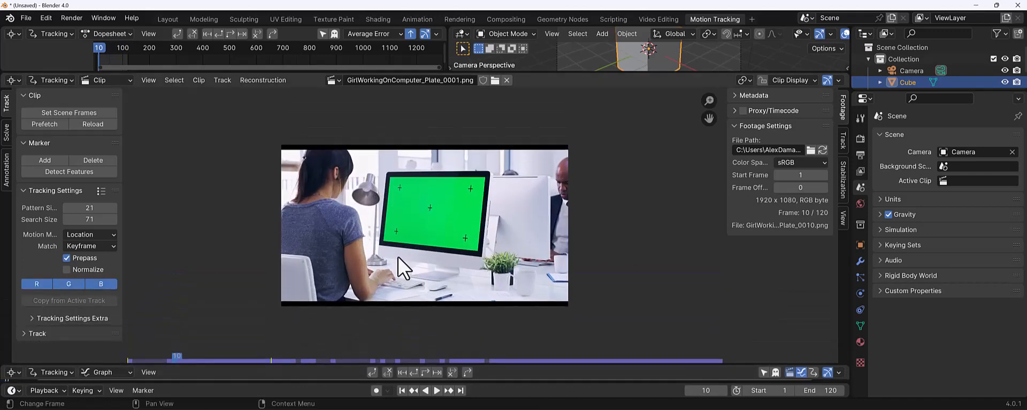
Frame the green monitor in the clip editor and show the Track settings in its sidebar
scroll(412, 264, "up", 2)
middle_click_drag(321, 188, 316, 183)
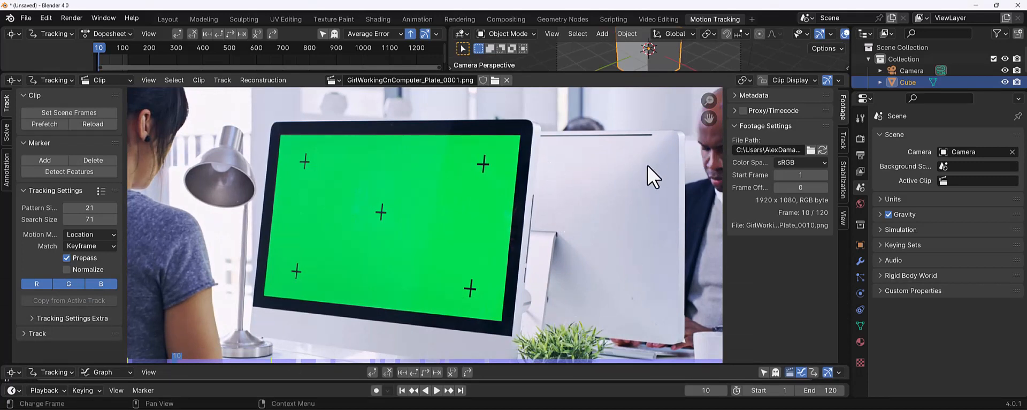
key("n")
key("n")
left_click(844, 142)
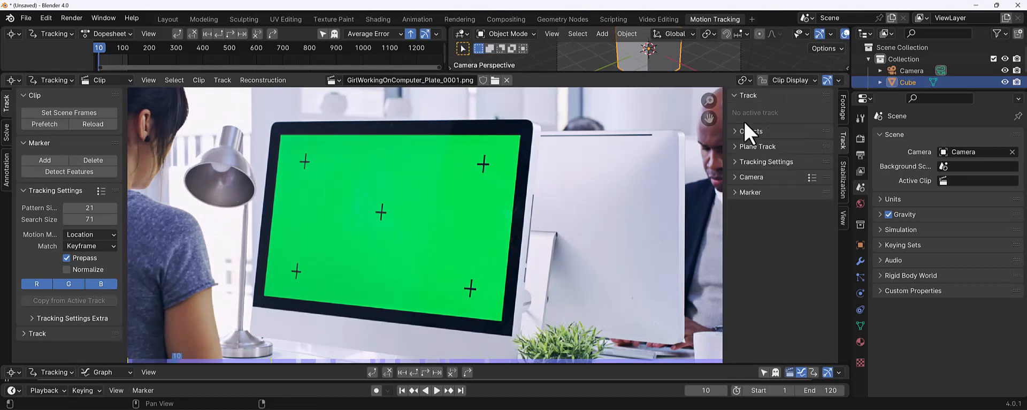
Add a tracking marker on the upper-left corner of the green screen and fine-tune its position
scroll(276, 171, "up", 3)
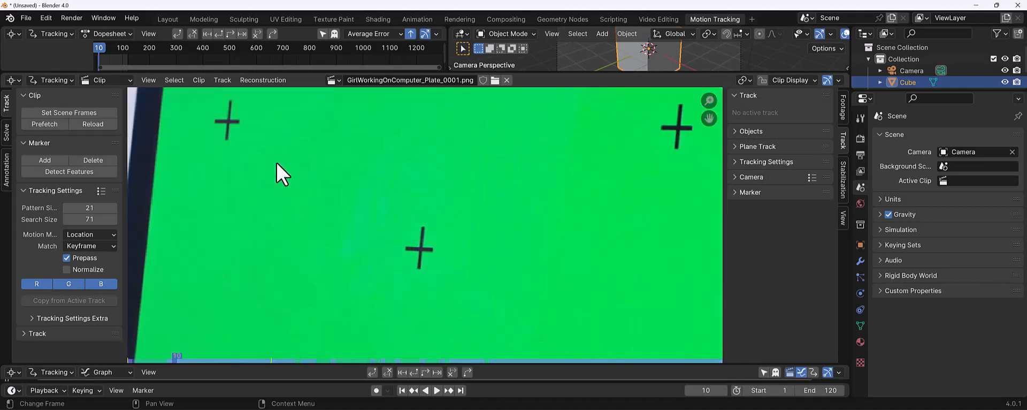
scroll(275, 169, "up", 1)
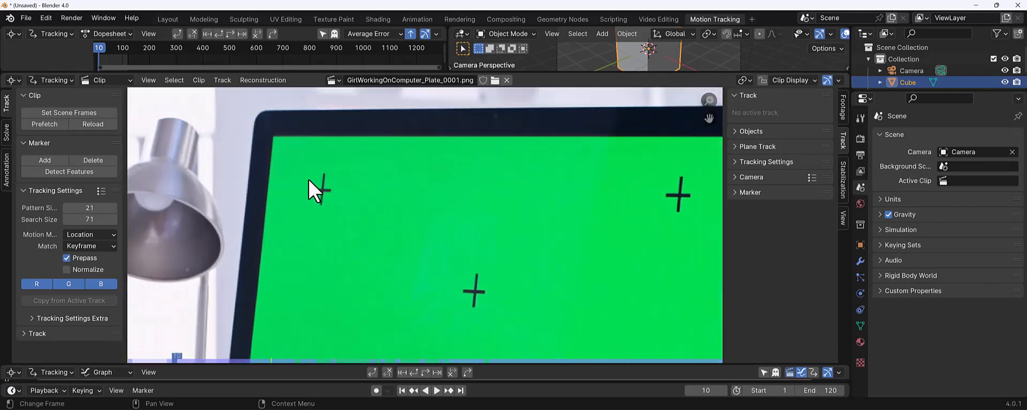
left_click(274, 136, "ctrl")
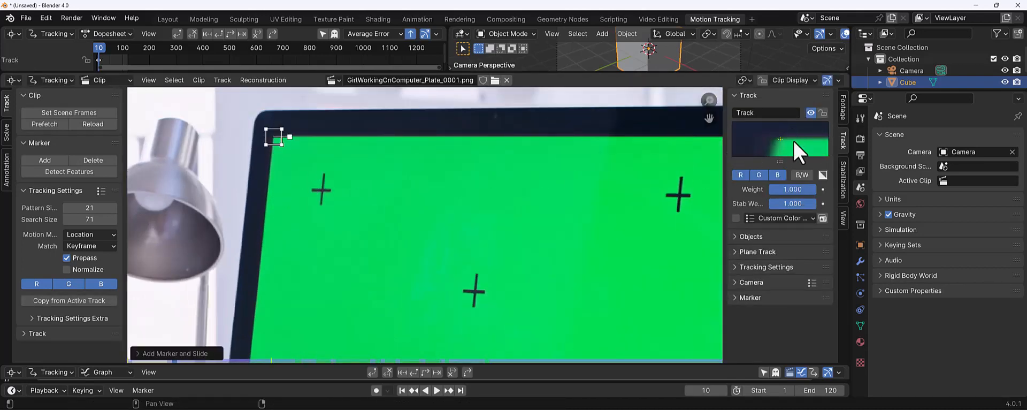
left_click_drag(274, 136, 275, 137, "ctrl")
Add a second tracking marker on the lower-left corner of the green screen
key("f")
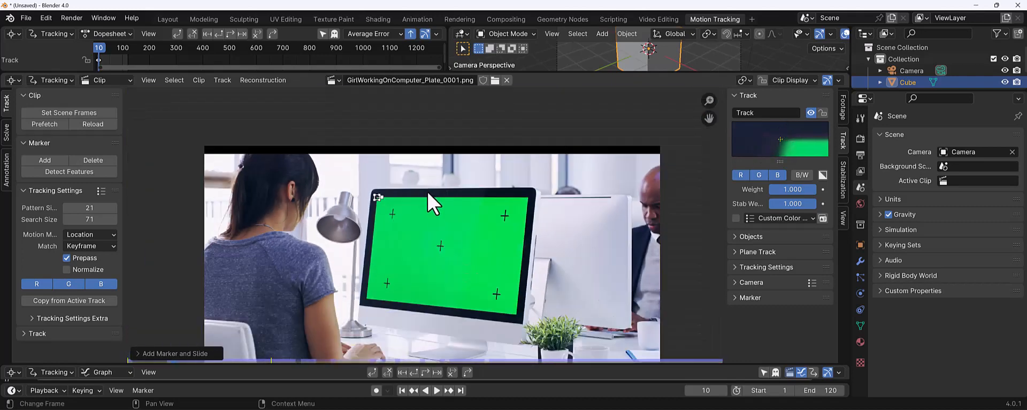
scroll(436, 218, "up", 1)
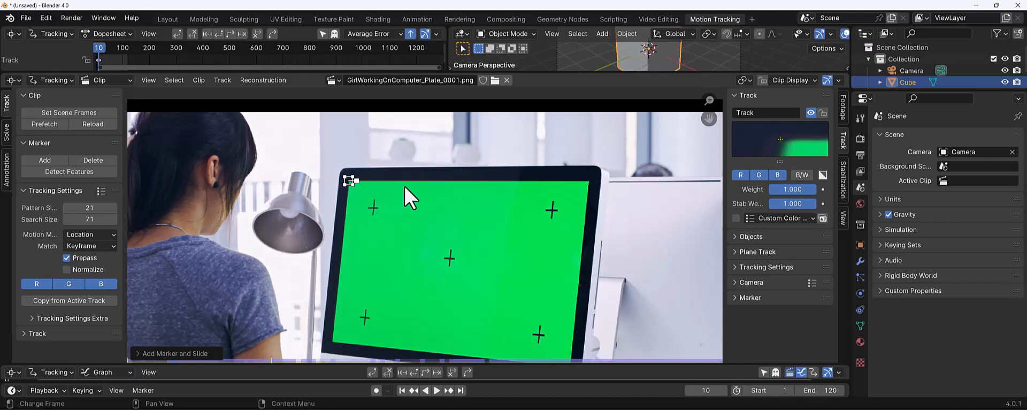
middle_click_drag(443, 199, 443, 170)
mouse_move(398, 250)
middle_mouse_down()
mouse_move(367, 223)
mouse_move(402, 225)
middle_mouse_up()
scroll(331, 248, "up", 2)
scroll(370, 207, "up", 1)
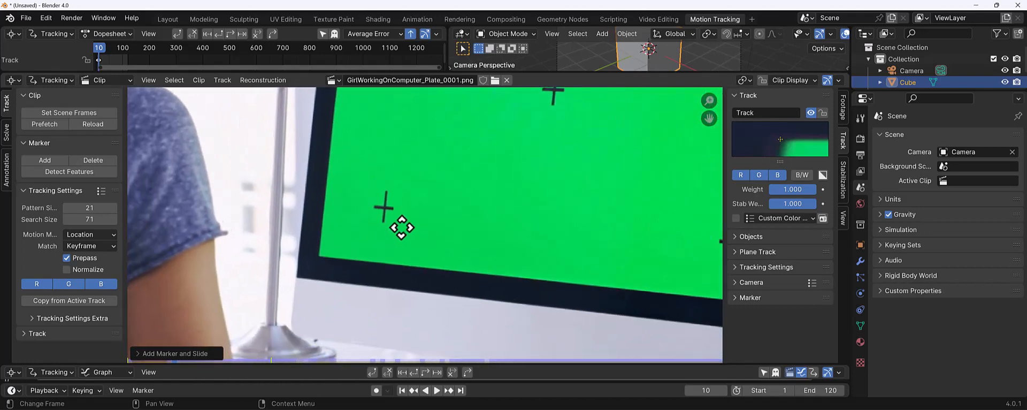
left_click(323, 253, "ctrl")
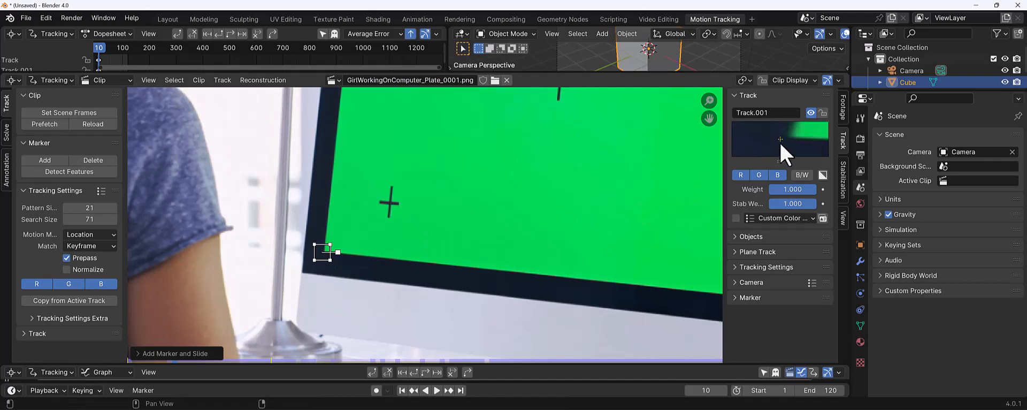
Add a third tracking marker on the lower-right corner of the green screen
scroll(583, 219, "down", 3)
middle_click_drag(587, 220, 447, 220)
scroll(442, 305, "up", 4)
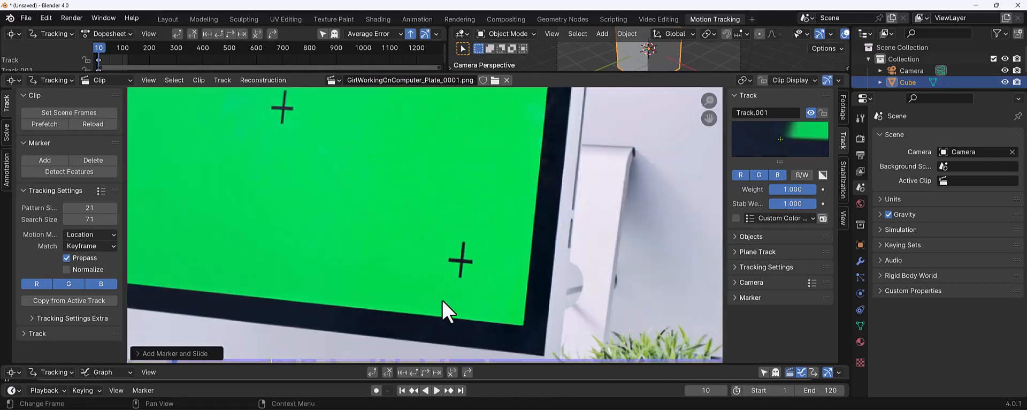
left_click(485, 242, "ctrl")
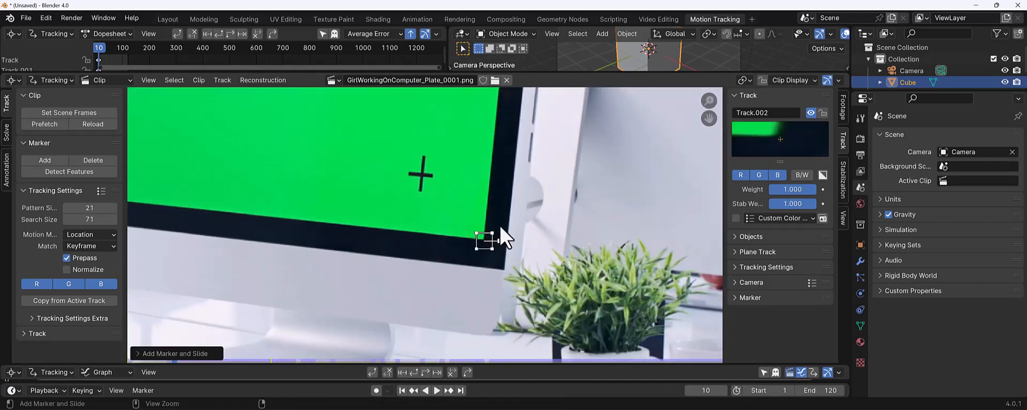
Add a fourth tracking marker on the upper-right corner of the green screen and refine its position in the track preview
mouse_move(525, 96)
middle_mouse_down()
mouse_move(529, 185)
mouse_move(511, 131)
mouse_move(507, 213)
mouse_move(474, 202)
middle_mouse_up()
left_click(495, 214, "ctrl")
scroll(449, 218, "down", 4)
scroll(474, 201, "up", 2)
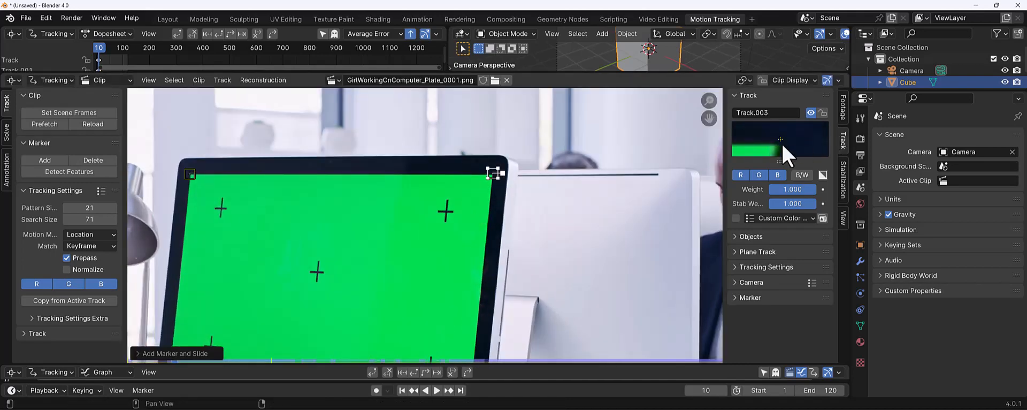
left_click_drag(782, 152, 777, 150)
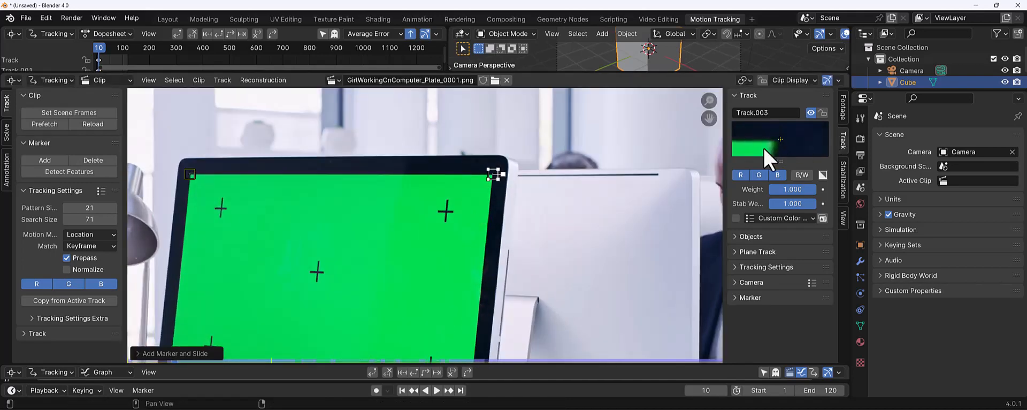
Select the lower-right corner marker and bring the whole green screen with all four markers into view
middle_click_drag(373, 297, 379, 236)
left_click(464, 340)
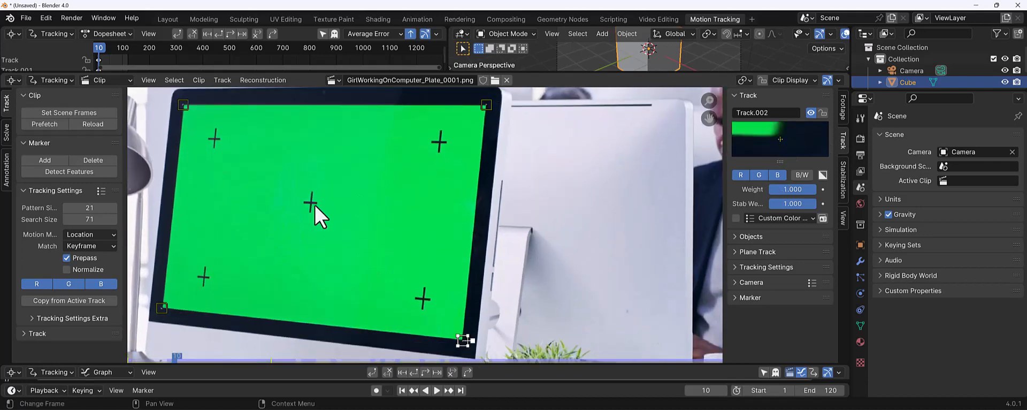
scroll(316, 211, "down", 1)
middle_click_drag(316, 211, 383, 194)
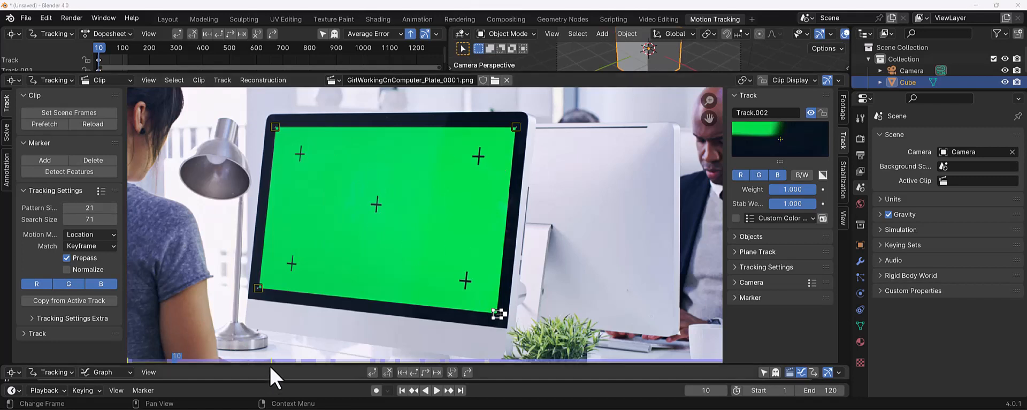
Enlarge the graph area below the clip and scrub through the footage to examine the screen and marker positions
left_click_drag(268, 364, 278, 288)
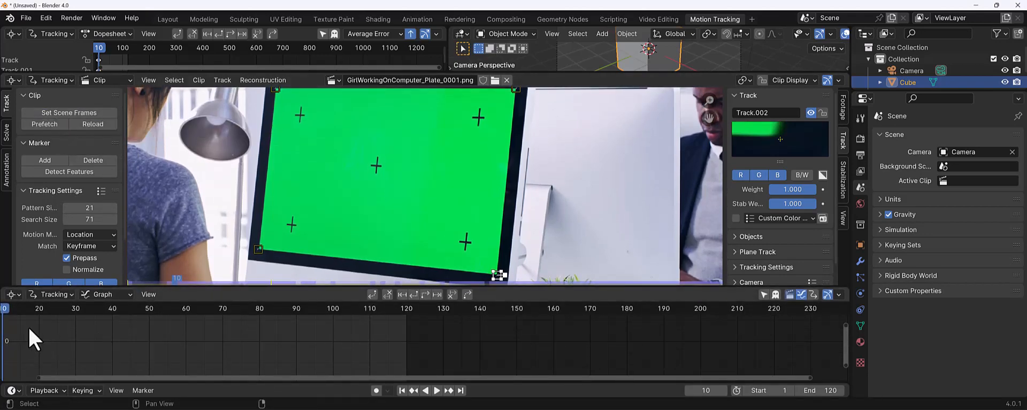
left_click(47, 128)
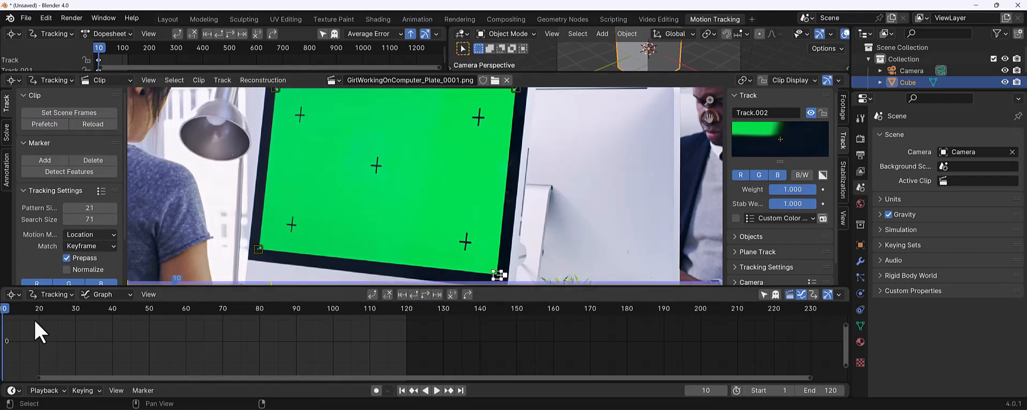
left_click_drag(10, 316, 163, 333)
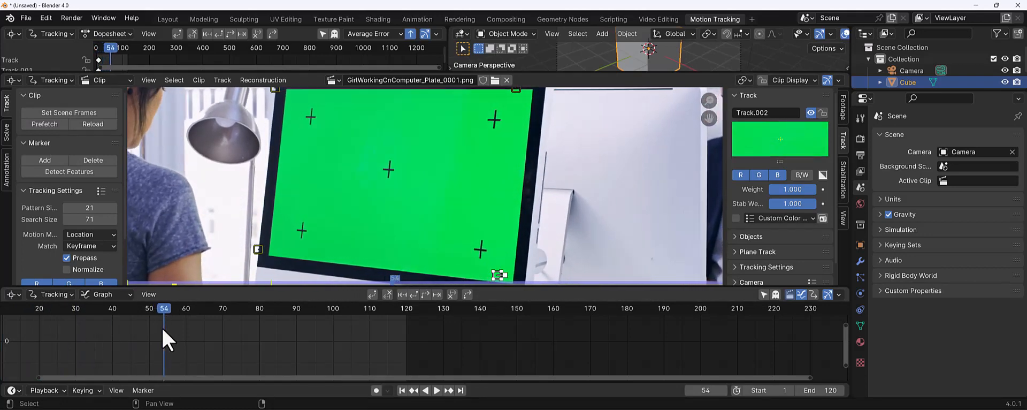
scroll(420, 171, "down", 2)
scroll(401, 171, "up", 2)
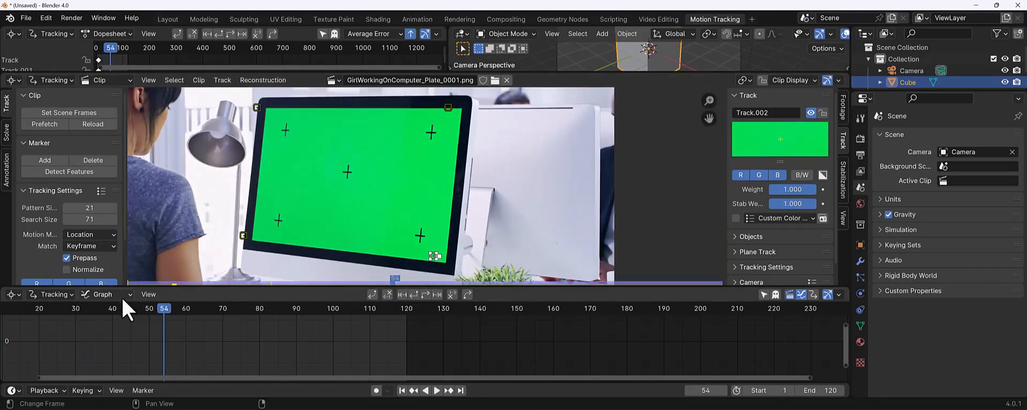
left_click(76, 318)
left_click_drag(76, 318, 35, 320)
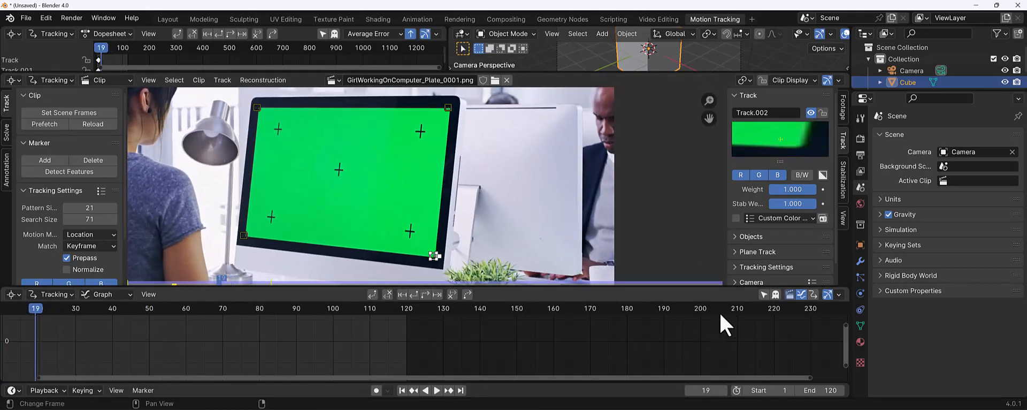
Set the current frame to 1 and fit the graph's time range to frames 1 to 120
left_click(713, 389)
type("1")
key("Return")
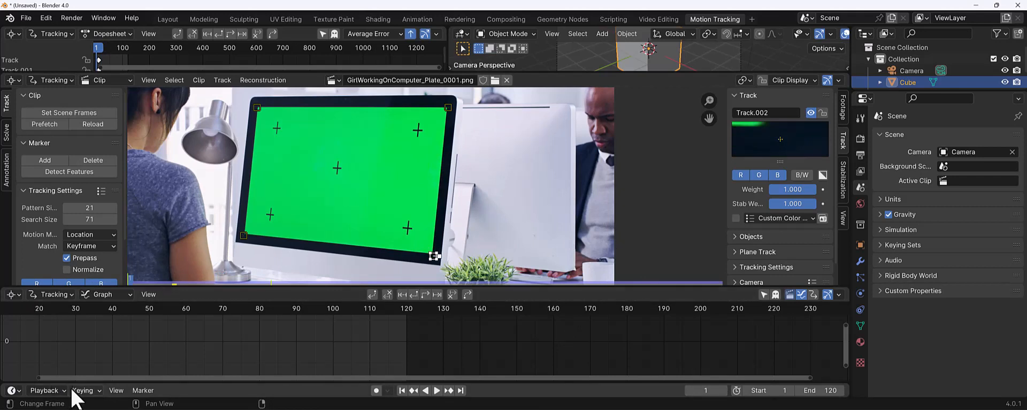
left_click_drag(45, 379, 2, 383)
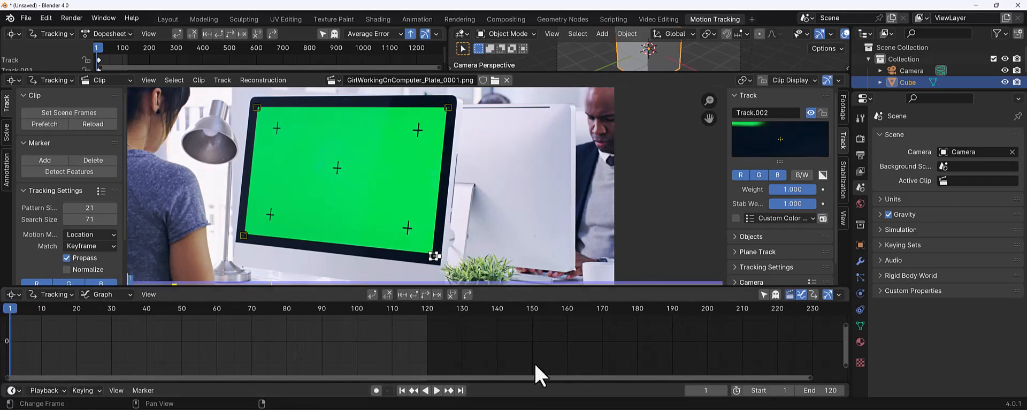
left_click_drag(809, 380, 447, 378)
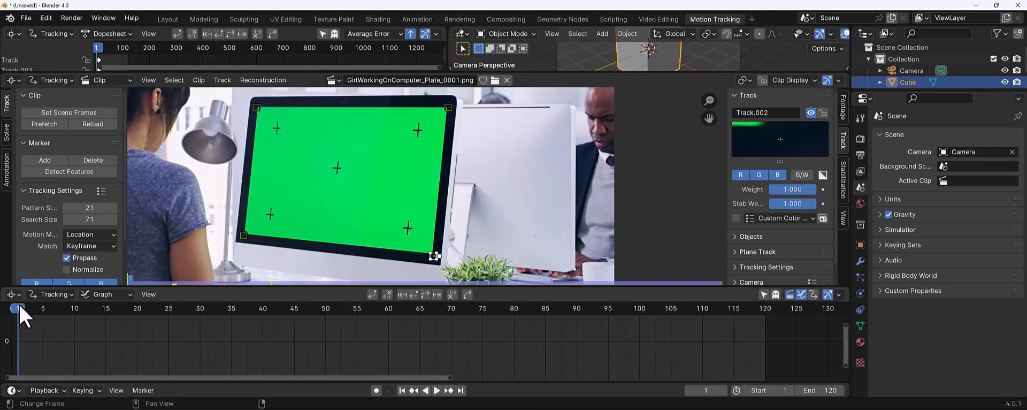
left_click_drag(19, 306, 22, 321)
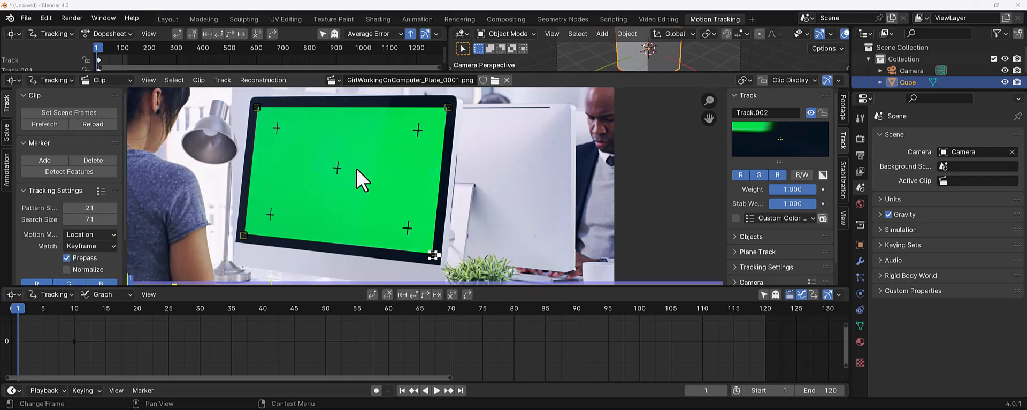
Expand the scene's Color Management render settings and set the display device to sRGB
left_click(861, 139)
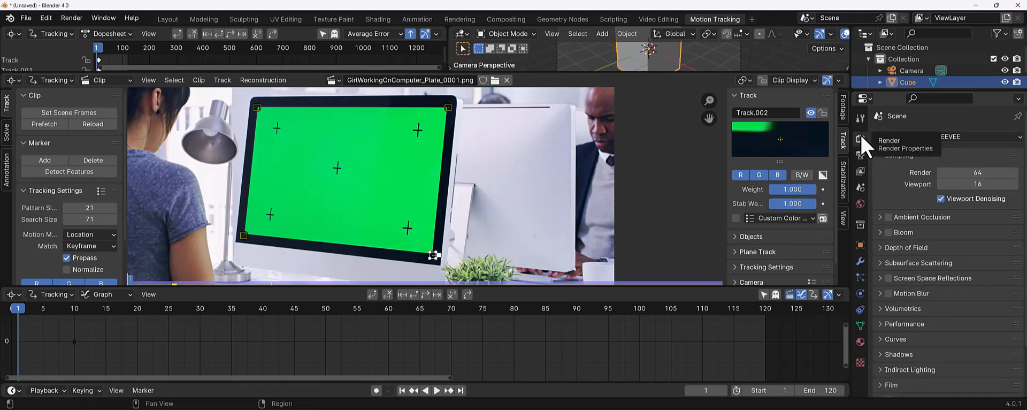
scroll(947, 192, "down", 3)
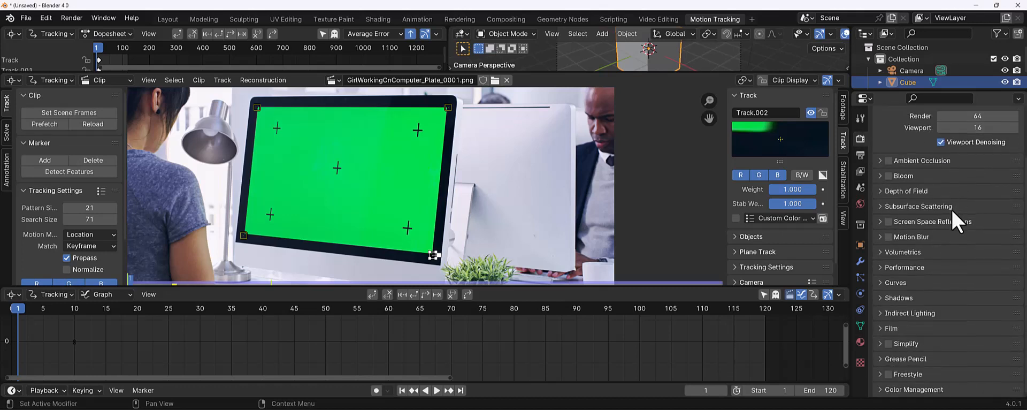
left_click(925, 386)
scroll(948, 369, "down", 6)
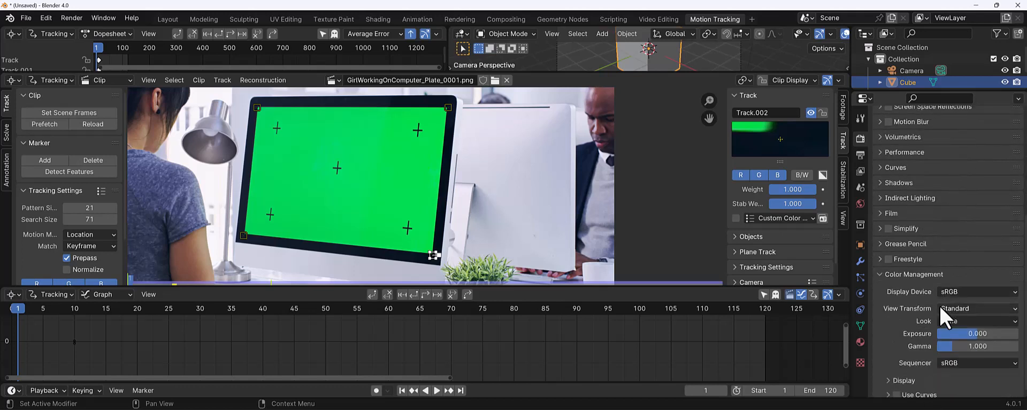
left_click(969, 293)
left_click(970, 303)
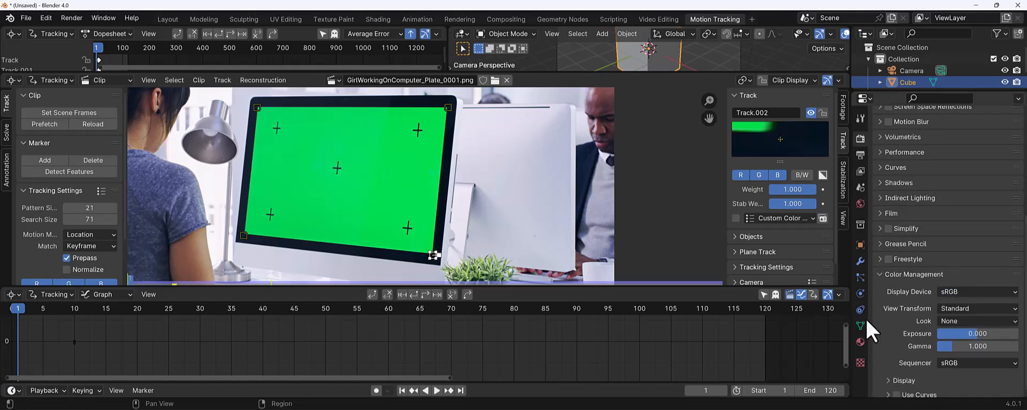
Try the Filmic view transform on the footage and set it back to Standard
left_click(972, 309)
left_click(963, 346)
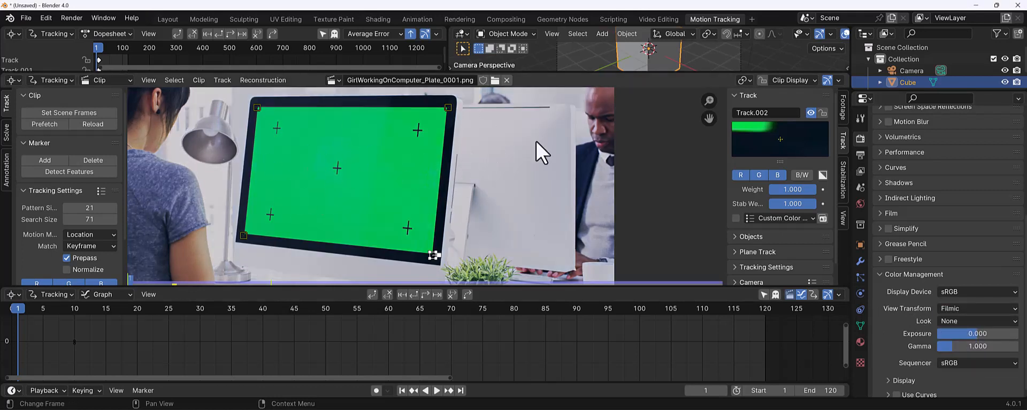
left_click(977, 309)
left_click(979, 321)
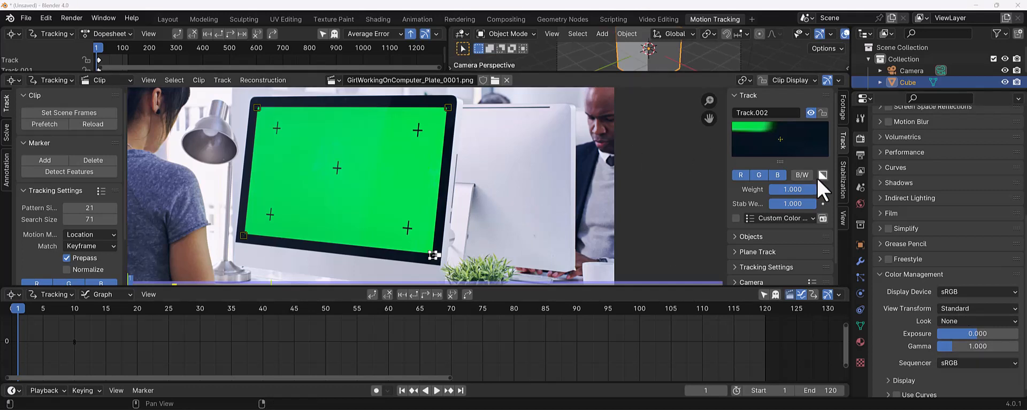
Set the scene's output frame rate to 30 fps
left_click(860, 157)
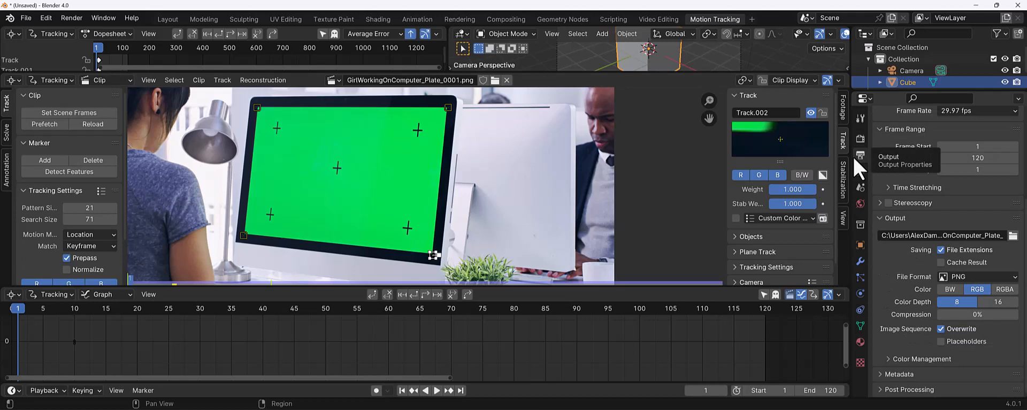
scroll(985, 206, "up", 2)
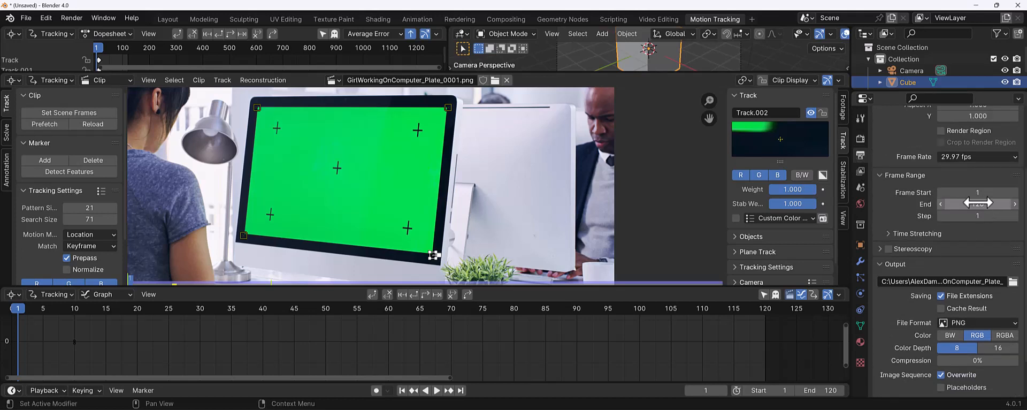
left_click(988, 156)
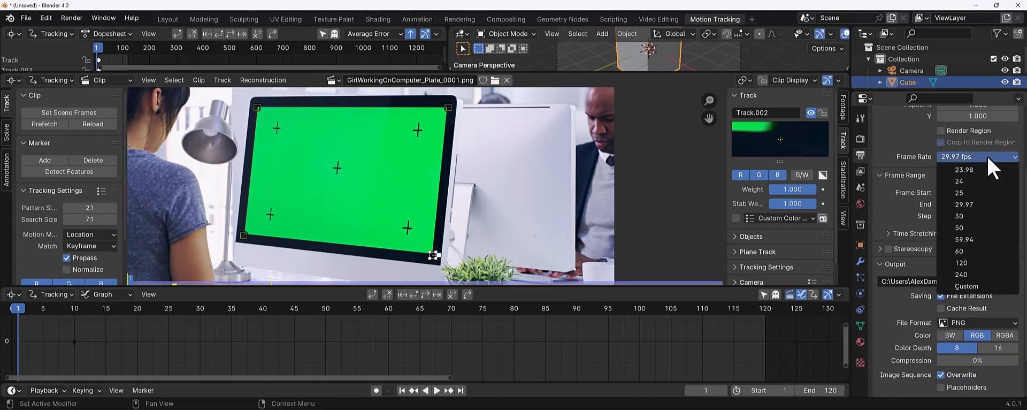
left_click(975, 217)
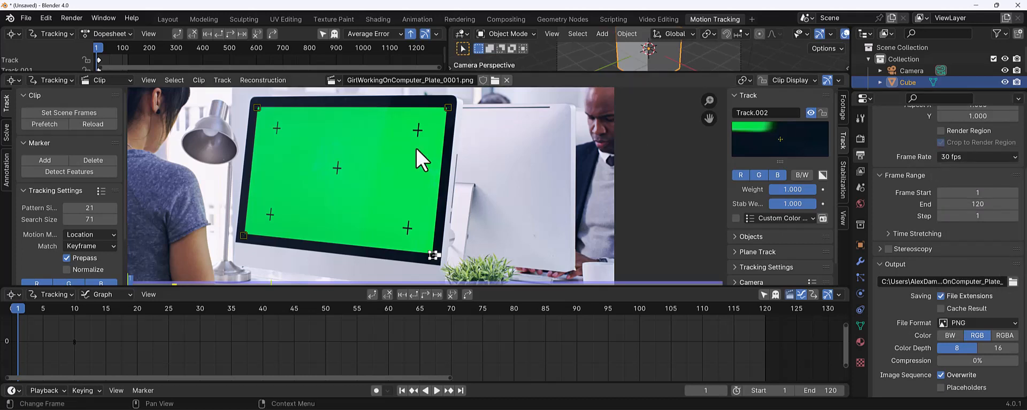
Play the footage to examine its playback, stop it, and return to frame 1
left_click(436, 390)
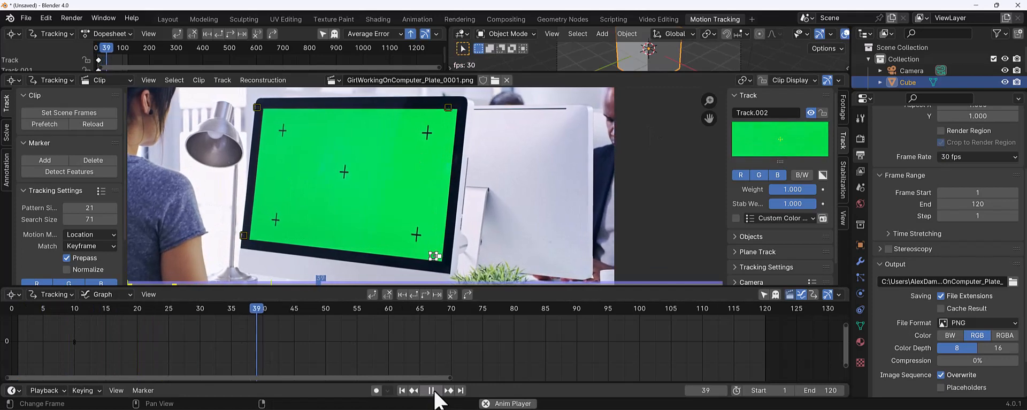
left_click(434, 391)
left_click_drag(89, 309, 20, 309)
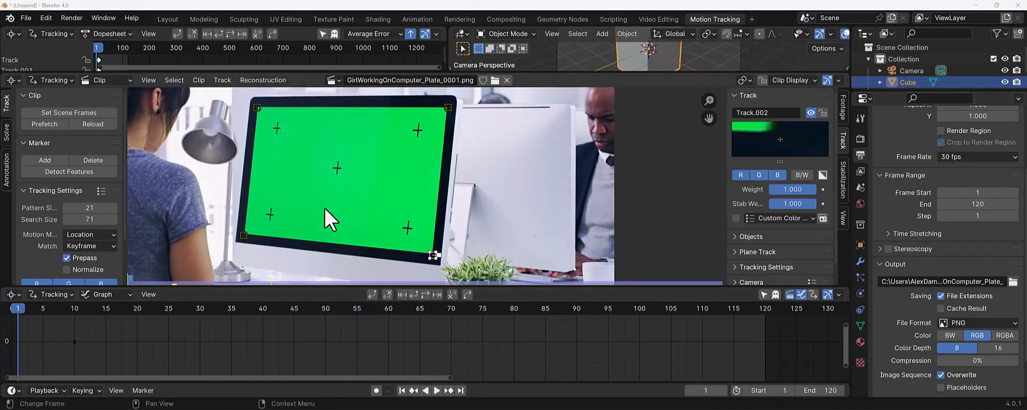
Set the tracking match mode to Previous frame and enable Normalize alongside Prepass
left_click_drag(331, 286, 331, 302)
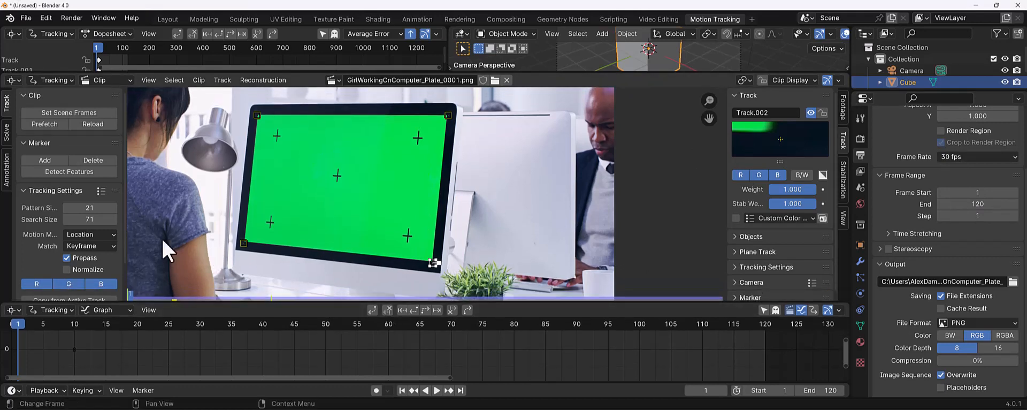
scroll(86, 238, "down", 3)
left_click(86, 206)
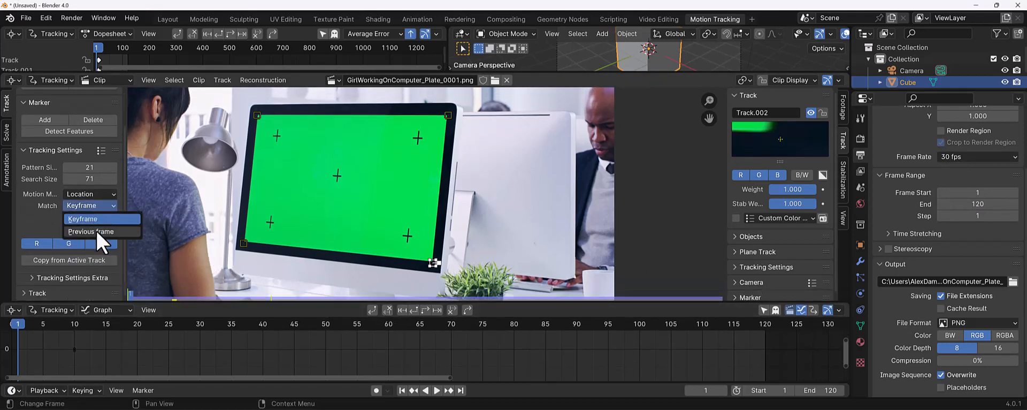
left_click(99, 218)
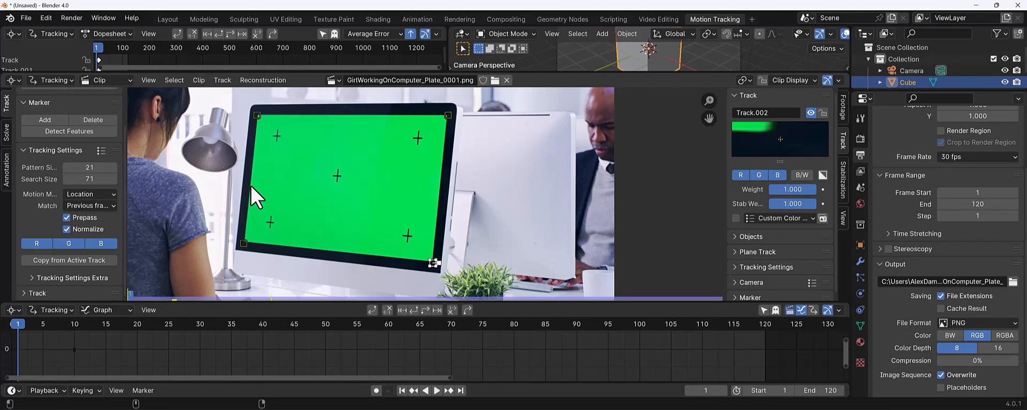
Select the upper-left corner marker of the green screen and enlarge its search area
middle_click_drag(251, 186, 256, 195)
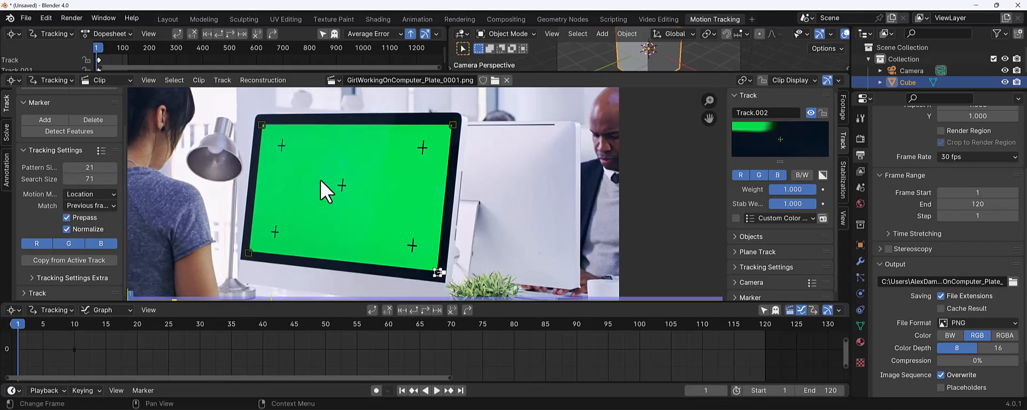
middle_click_drag(402, 154, 408, 126)
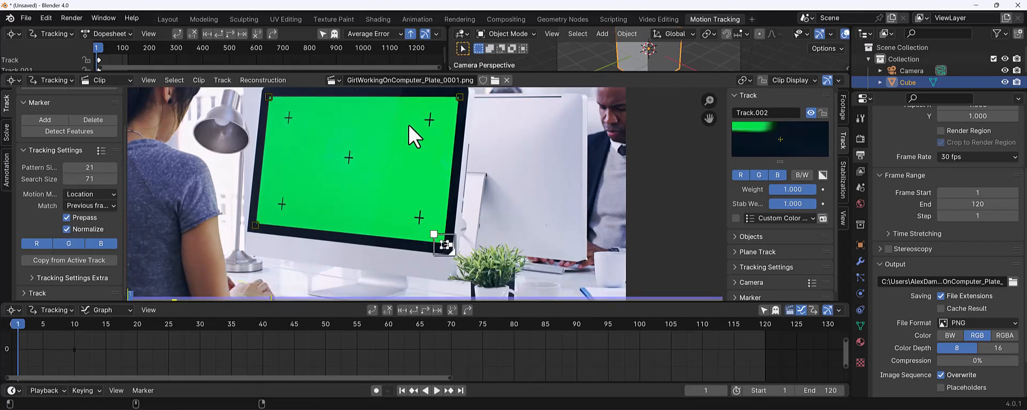
left_click(256, 224)
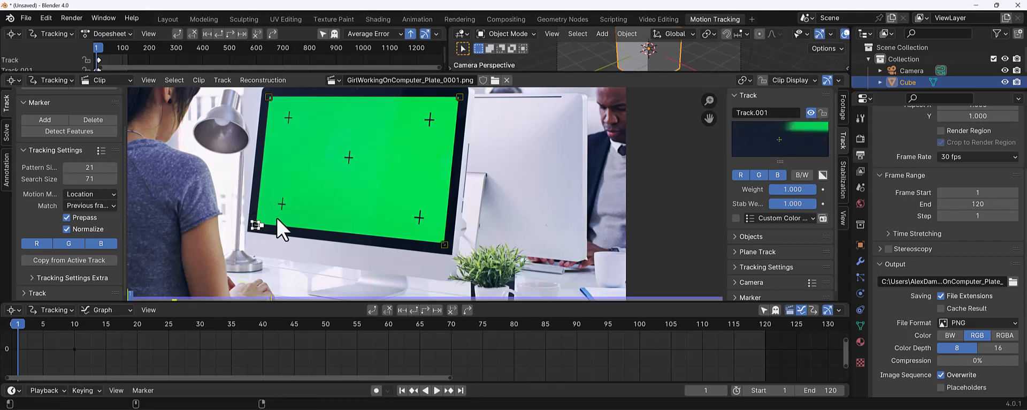
left_click(268, 98)
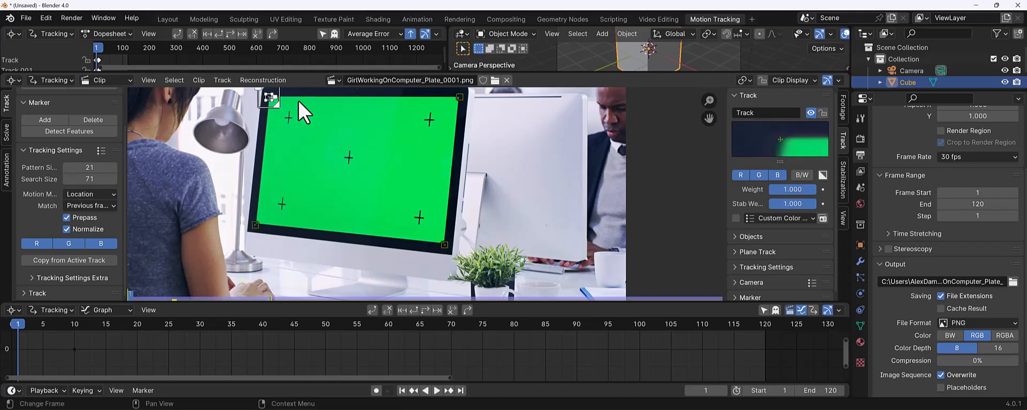
middle_click_drag(297, 100, 296, 161)
scroll(272, 129, "up", 3)
scroll(261, 130, "down", 2)
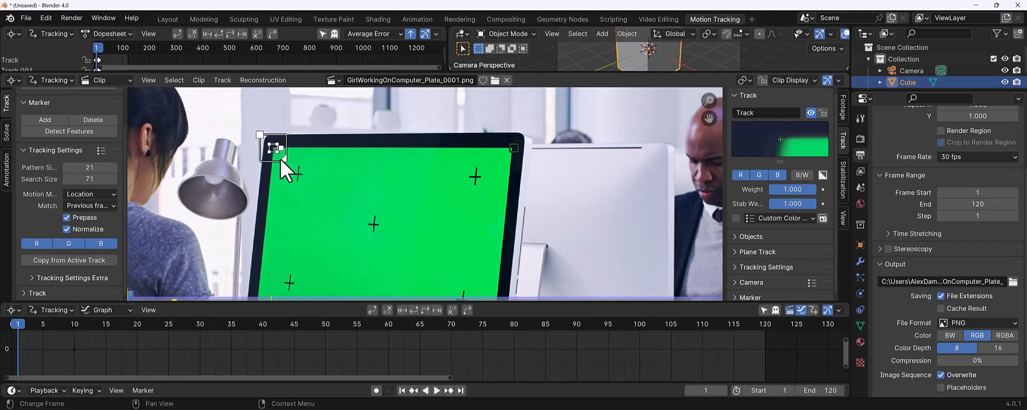
left_click_drag(284, 159, 289, 164)
Select the upper-right corner marker and enlarge its search area around the screen corner
left_click(514, 148, "ctrl")
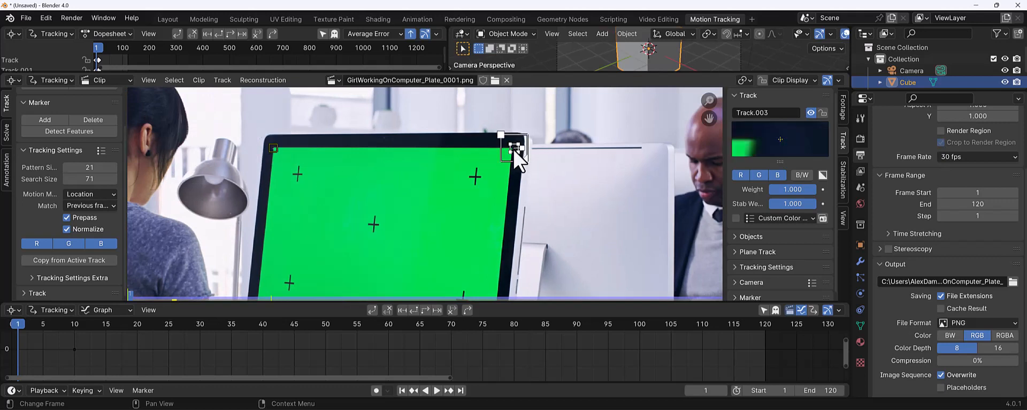
left_click_drag(501, 136, 501, 133)
left_click_drag(530, 161, 532, 164)
Select the lower-right corner marker and enlarge its search area around the screen corner
middle_click_drag(514, 166, 504, 36)
left_click(486, 205)
left_click_drag(497, 218, 500, 221)
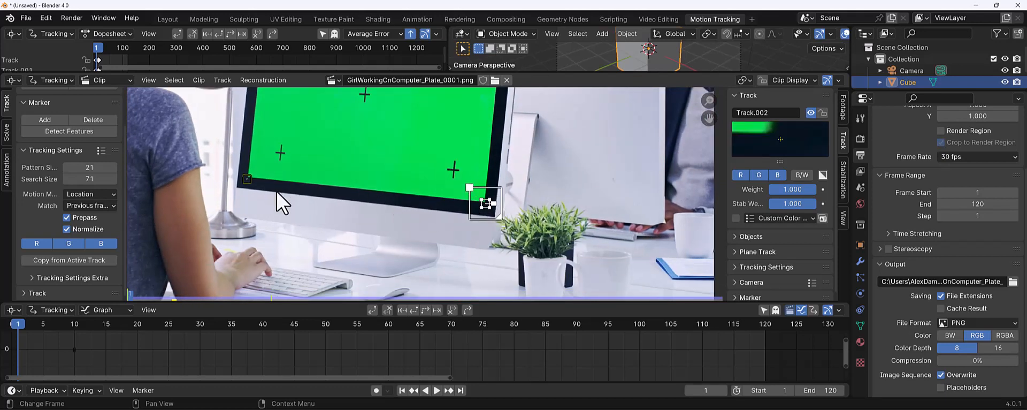
Enlarge the lower-left corner marker's search area and widen the tracking tools region so its setting names show in full
left_click(248, 179)
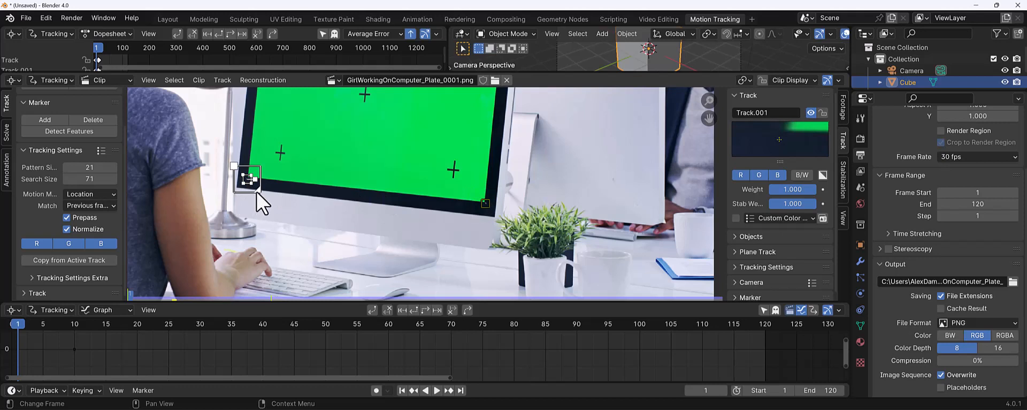
left_click_drag(256, 191, 256, 165)
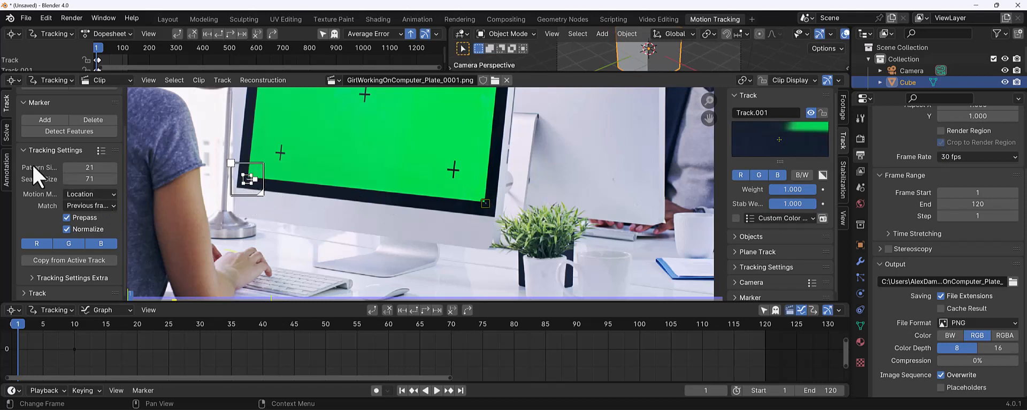
left_click_drag(131, 174, 192, 170)
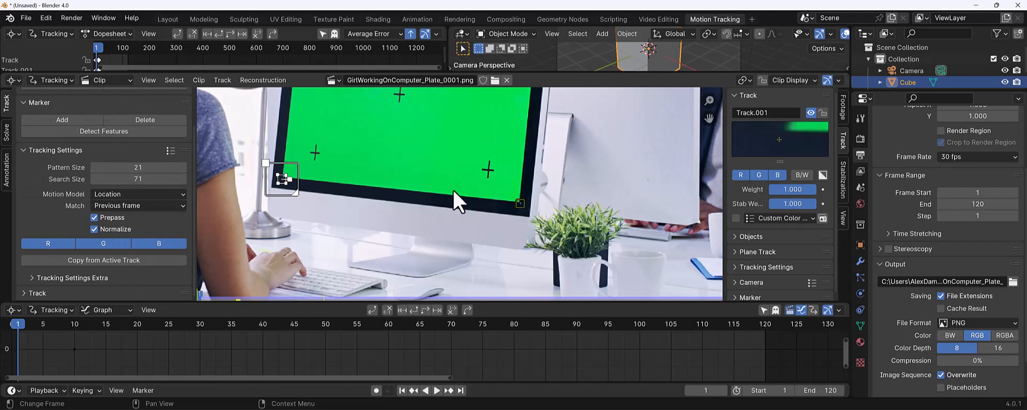
scroll(538, 199, "up", 1)
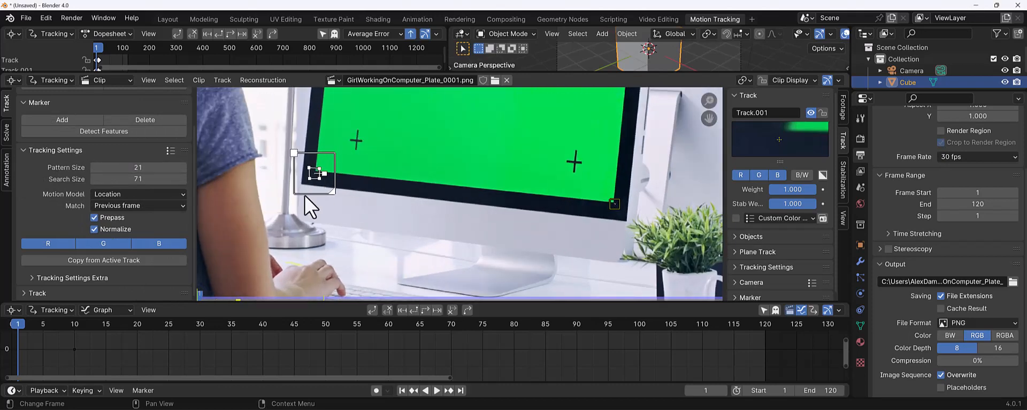
Replace the lower-left corner marker with a new one using pattern and search sizes of 20, and enlarge its search area
key("x")
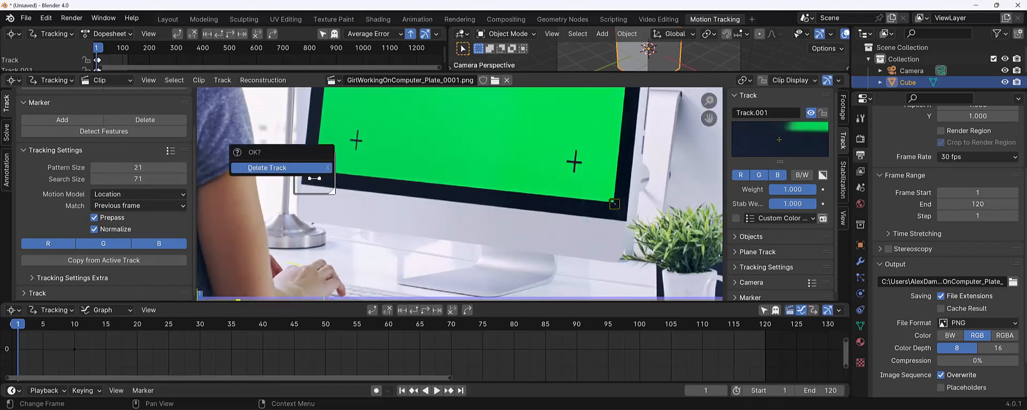
key("Return")
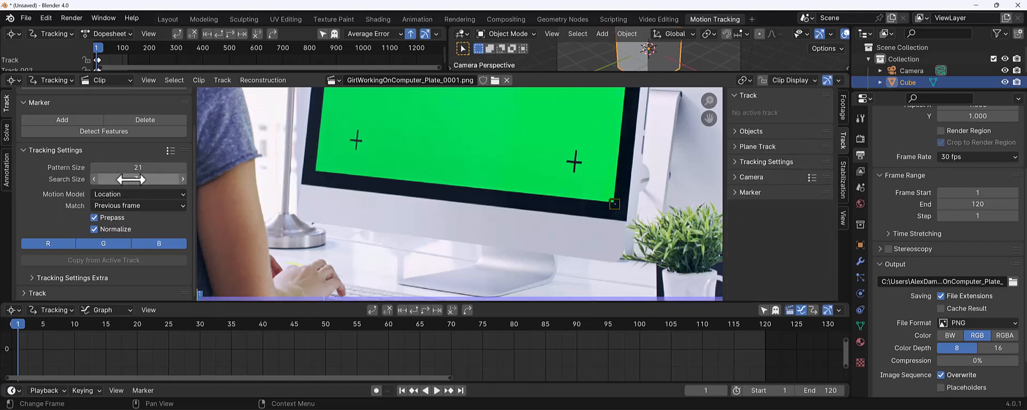
type("20")
key("Return")
left_click(316, 169, "ctrl")
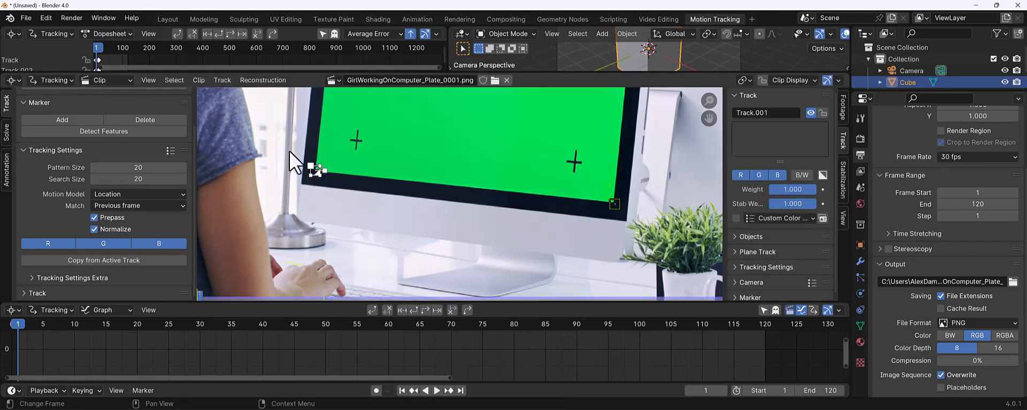
left_click_drag(320, 176, 335, 189)
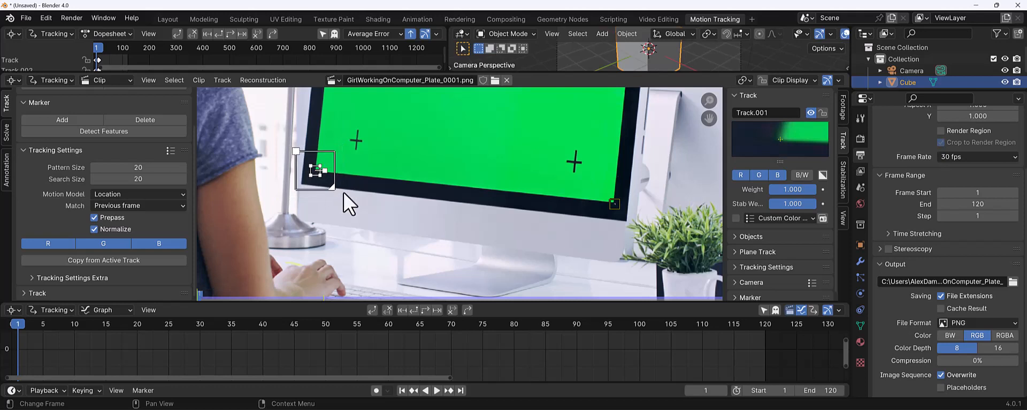
left_click(405, 157, "ctrl")
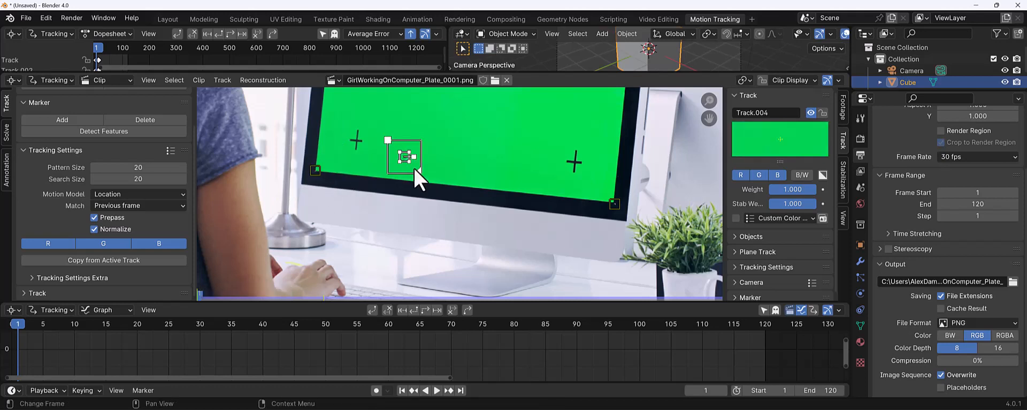
key("Delete")
left_click(399, 159)
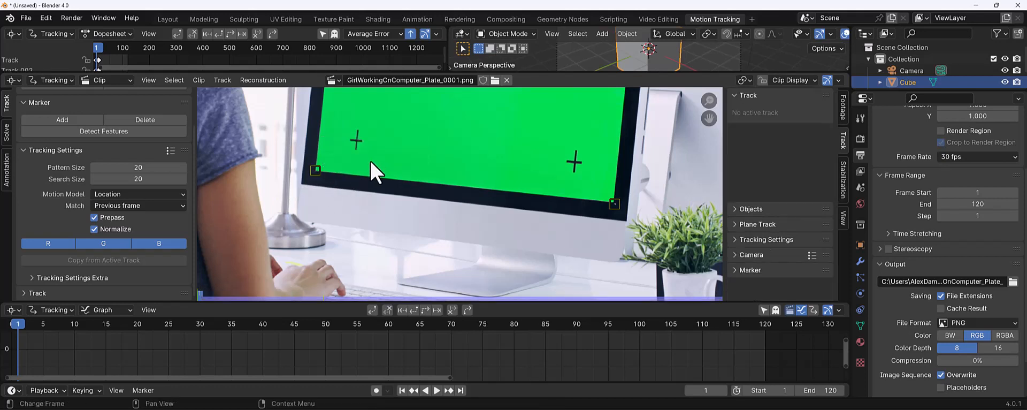
Slightly shrink the lower-left marker's search area and fine-tune its position on the screen corner
left_click(319, 172)
left_click_drag(335, 187, 322, 171)
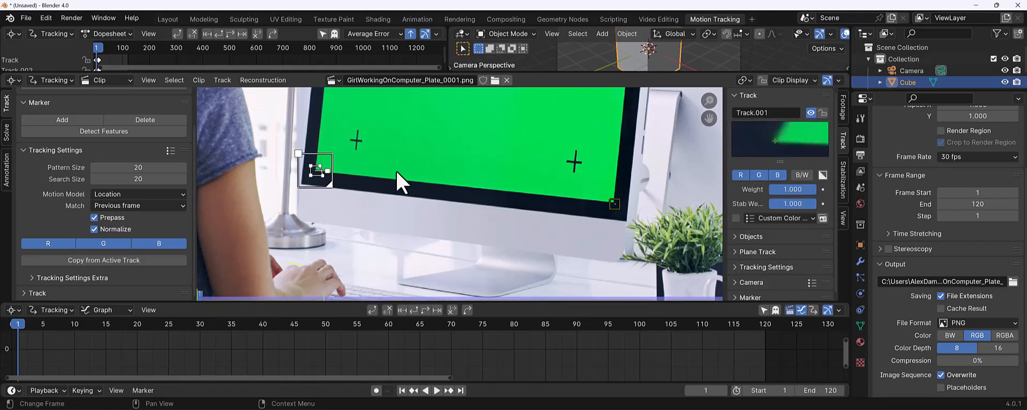
left_click_drag(780, 155, 780, 156)
Select the upper-right corner marker and track it forward from frame 1
scroll(481, 153, "down", 1)
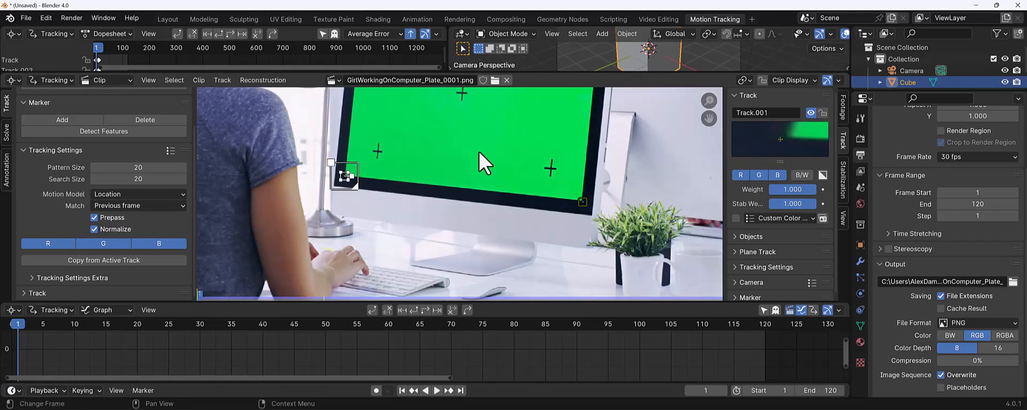
mouse_move(480, 152)
middle_mouse_down()
mouse_move(482, 172)
mouse_move(415, 259)
middle_mouse_up()
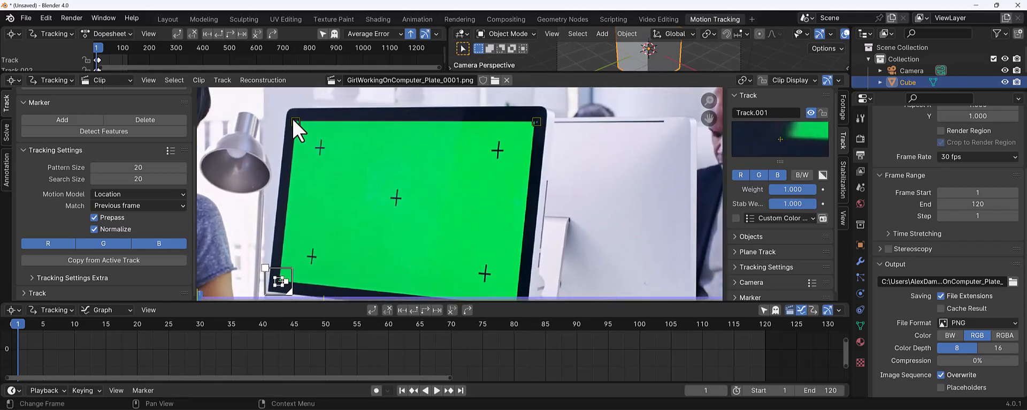
left_click(537, 122)
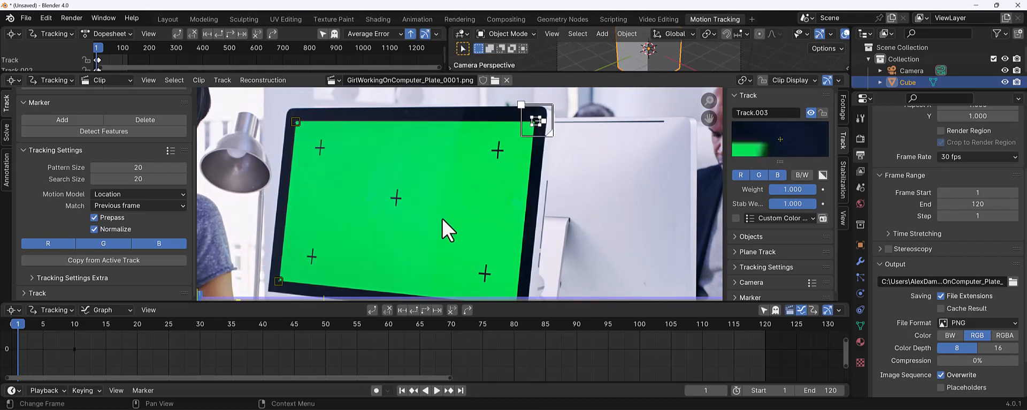
mouse_move(442, 218)
middle_mouse_down()
mouse_move(464, 184)
mouse_move(429, 214)
middle_mouse_up()
scroll(454, 188, "down", 1)
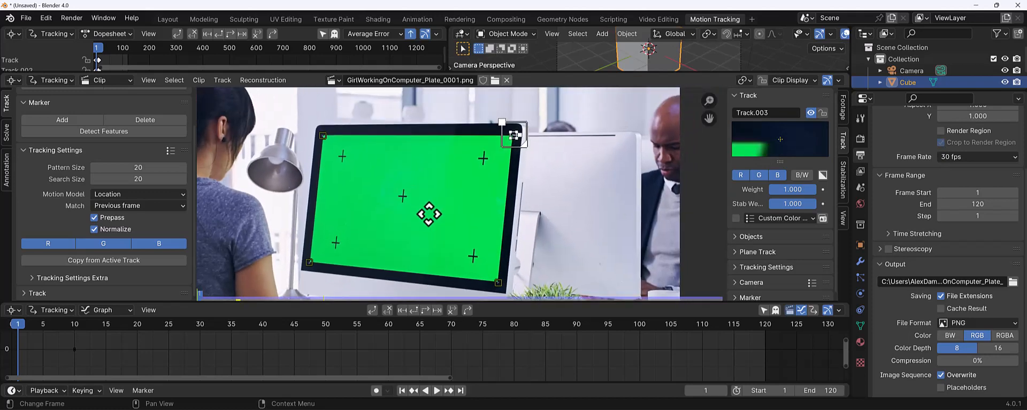
left_click(18, 324)
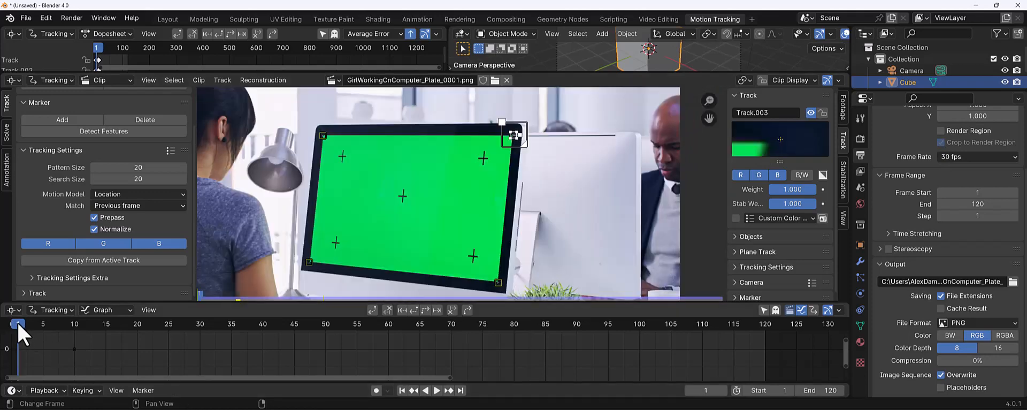
key("ctrl+t")
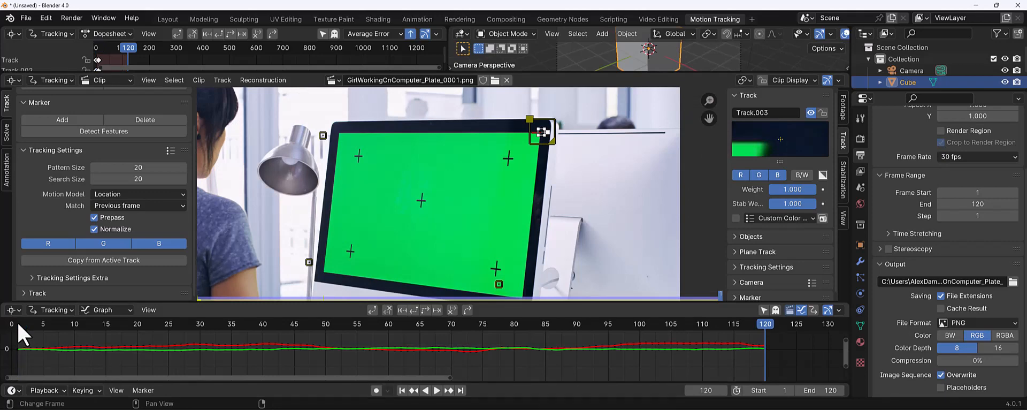
Scrub back through the footage to check how the corner markers follow the screen
left_click_drag(757, 337, 363, 349)
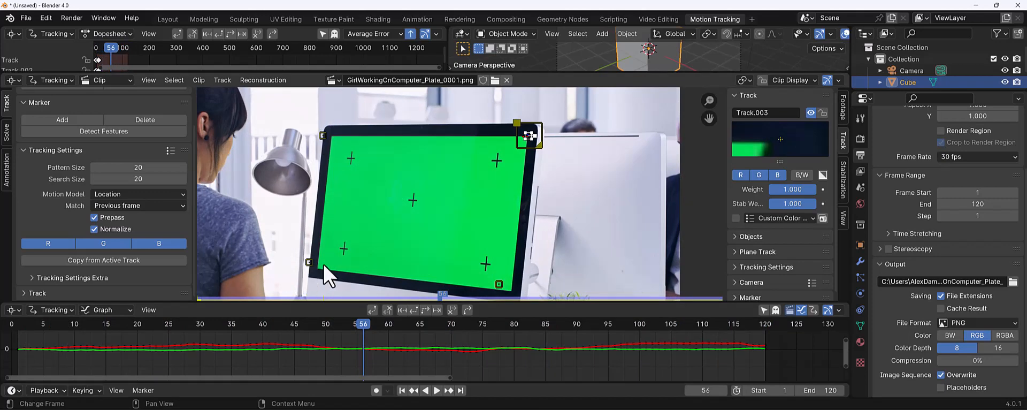
left_click(383, 326)
left_click_drag(384, 326, 307, 341)
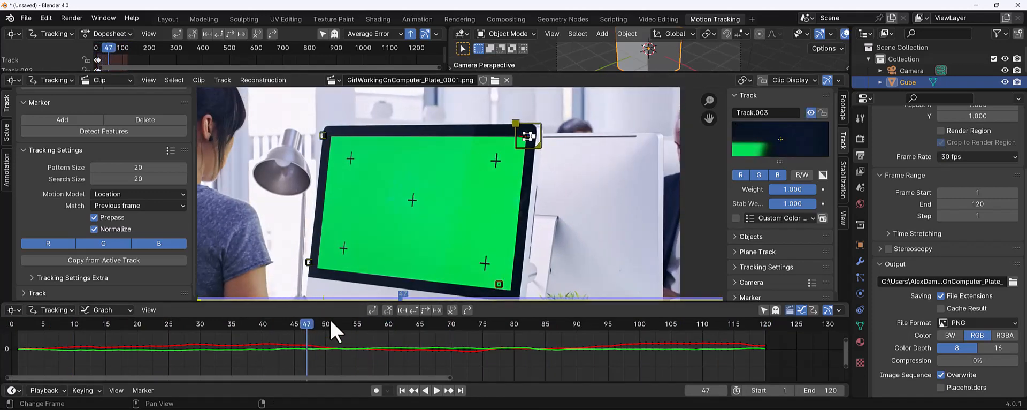
Select the lower-left corner marker and tighten its search area at frame 1 so it stays within the monitor bezel
left_click(310, 263)
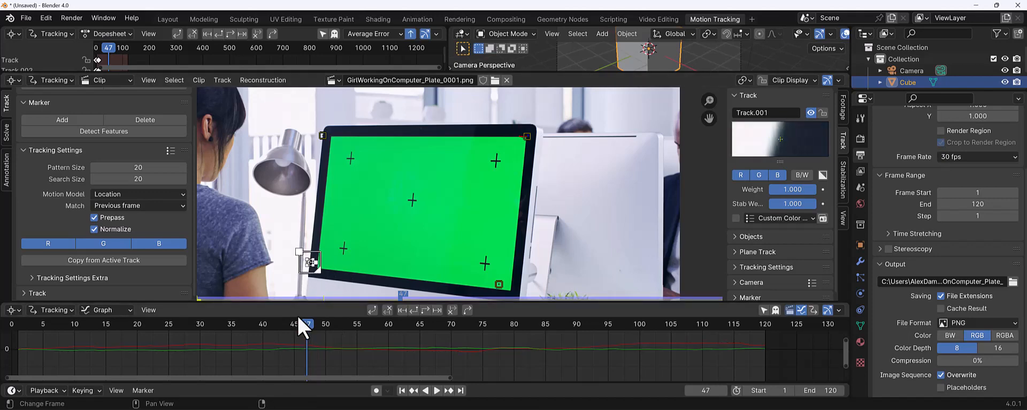
left_click_drag(305, 339, 18, 347)
scroll(367, 204, "up", 6)
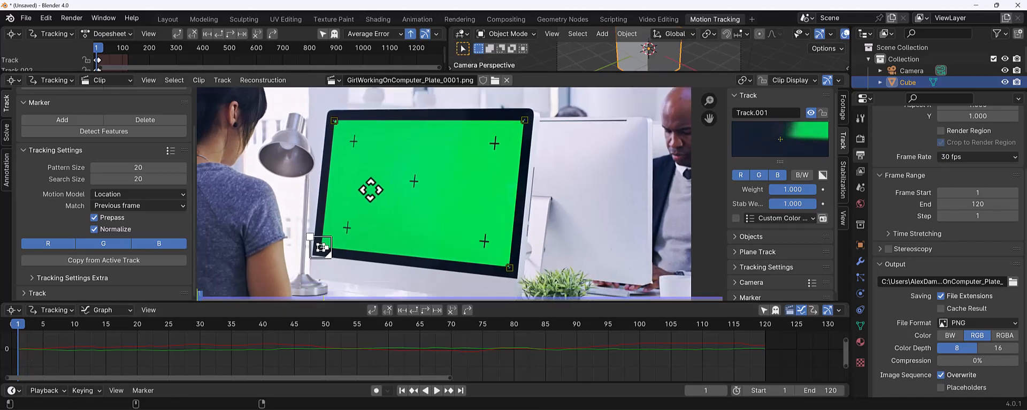
scroll(323, 241, "up", 2)
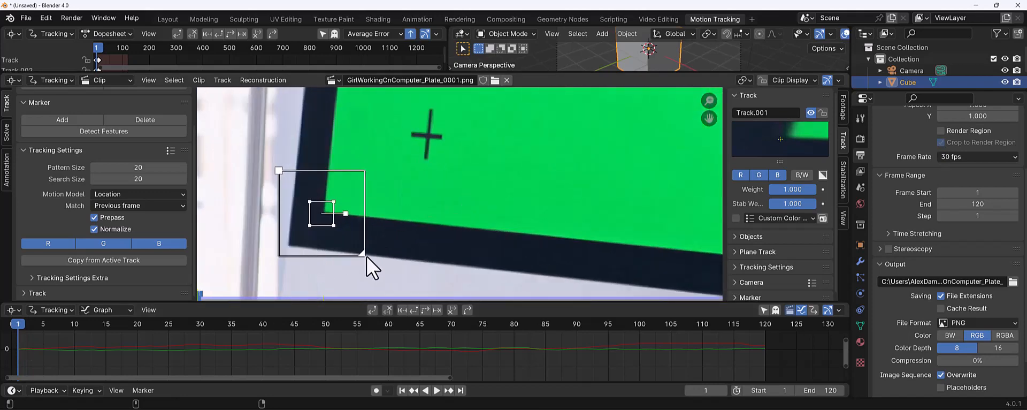
left_click_drag(361, 255, 347, 237)
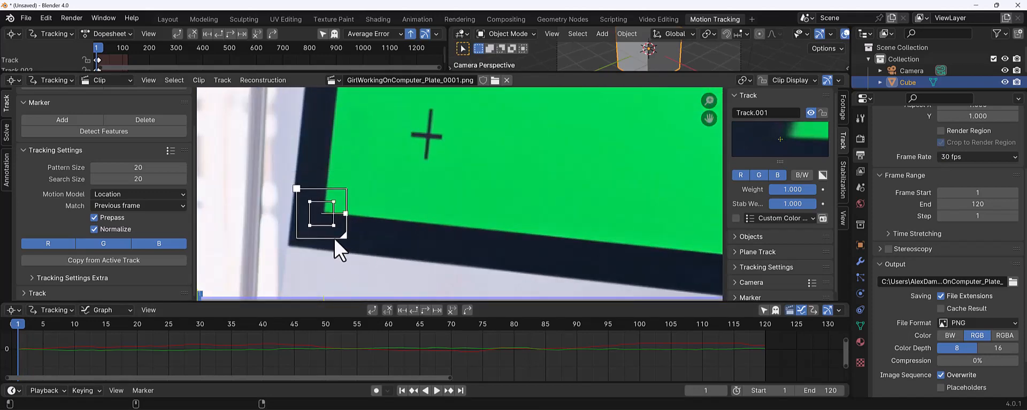
Select the upper-left corner marker, shrink its search area and fine-tune its position on the screen corner
scroll(331, 227, "down", 2)
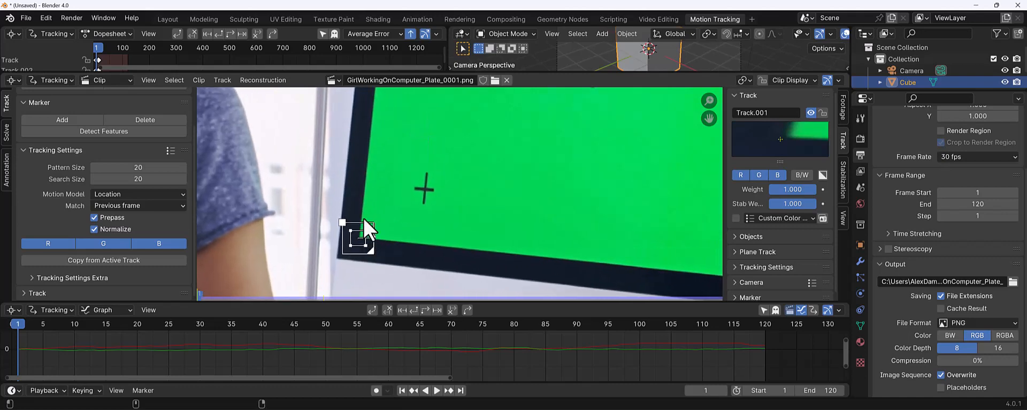
scroll(436, 188, "down", 4)
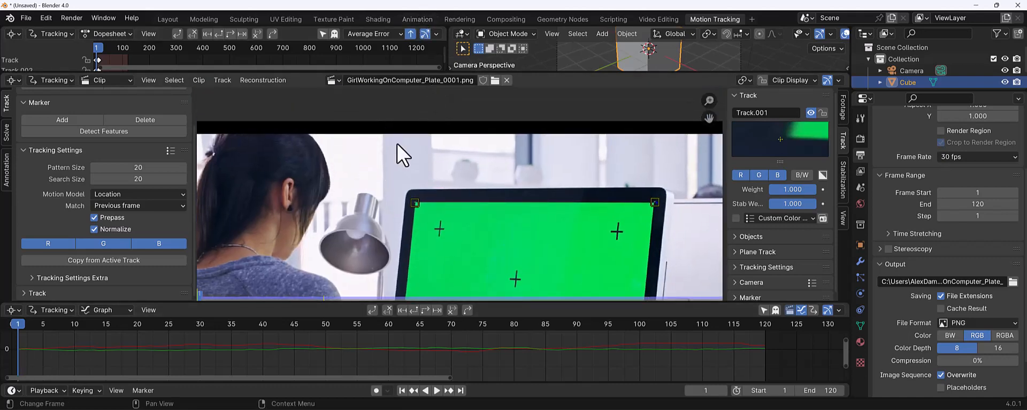
left_click(403, 206)
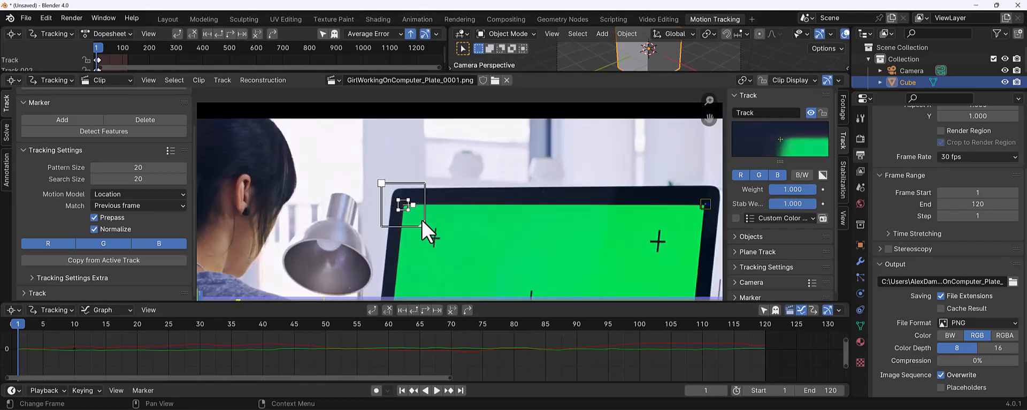
left_click_drag(422, 224, 416, 217)
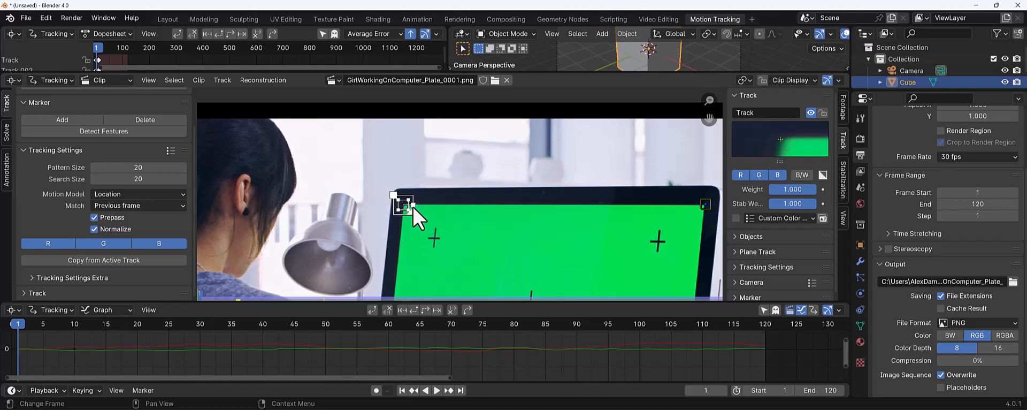
left_click_drag(776, 142, 781, 143)
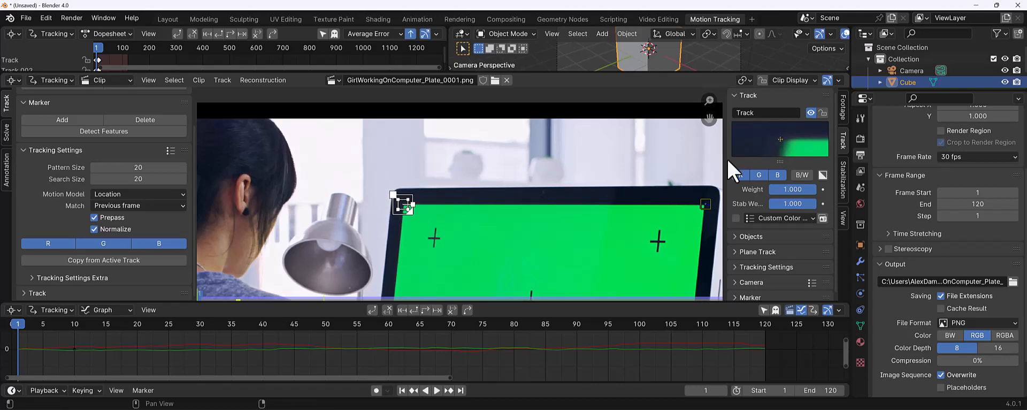
Track the upper-left corner marker forward from frame 1 and return to frame 1
middle_click_drag(450, 241, 435, 198)
middle_click_drag(482, 204, 426, 151)
scroll(420, 185, "down", 4)
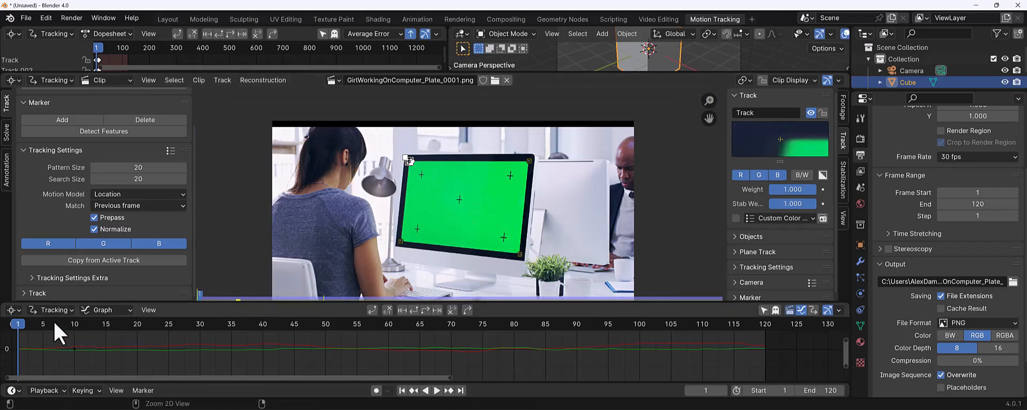
key("ctrl+t")
mouse_move(31, 324)
left_mouse_down()
mouse_move(110, 315)
mouse_move(491, 346)
mouse_move(4, 358)
left_mouse_up()
left_click(19, 338)
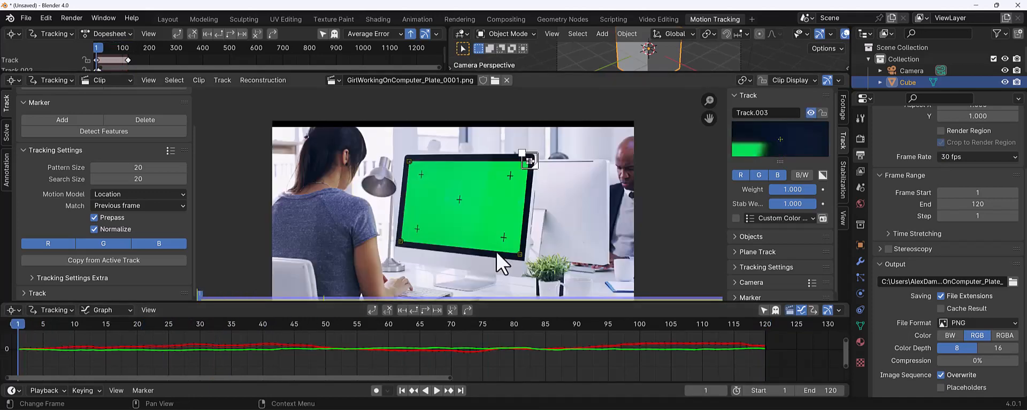
Move the lower-right marker onto the screen corner at frame 30 and track it forward from there
scroll(453, 197, "up", 4)
scroll(419, 163, "up", 3)
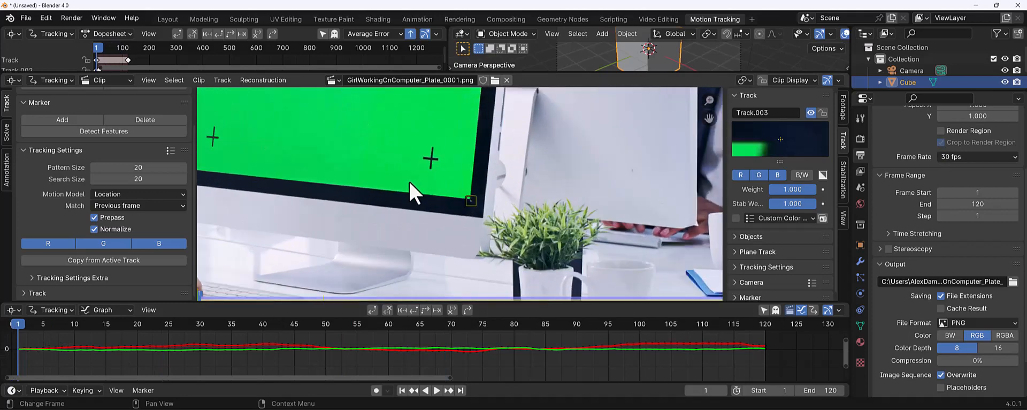
left_click_drag(27, 336, 206, 343)
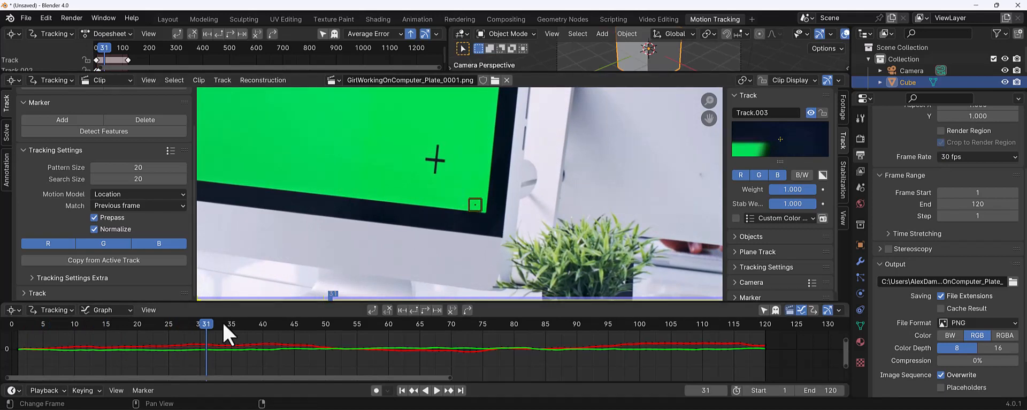
left_click_drag(207, 329, 200, 345)
left_click(475, 204)
left_click_drag(479, 208, 490, 216)
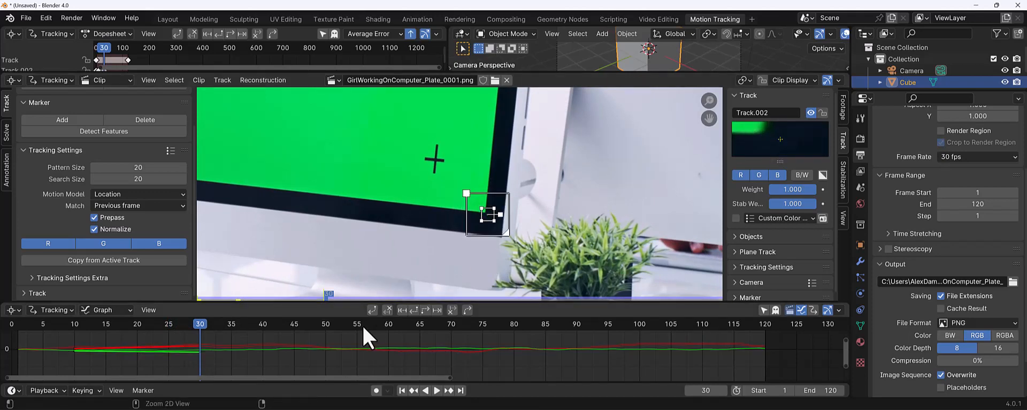
key("ctrl+t")
Shrink the lower-right marker's search area at frame 1 and track it forward through the clip
left_click_drag(237, 321, 18, 332)
middle_click_drag(367, 210, 423, 226)
scroll(495, 244, "up", 1)
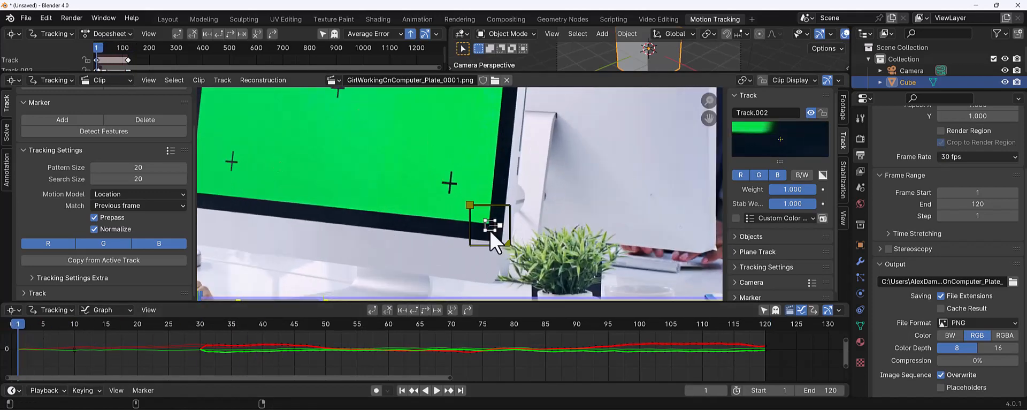
left_click_drag(491, 226, 491, 226)
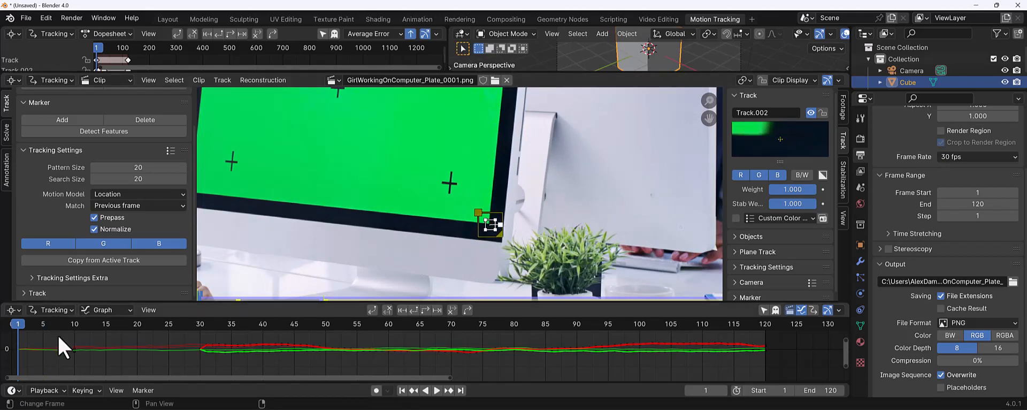
key("ctrl+space")
key("ctrl+t")
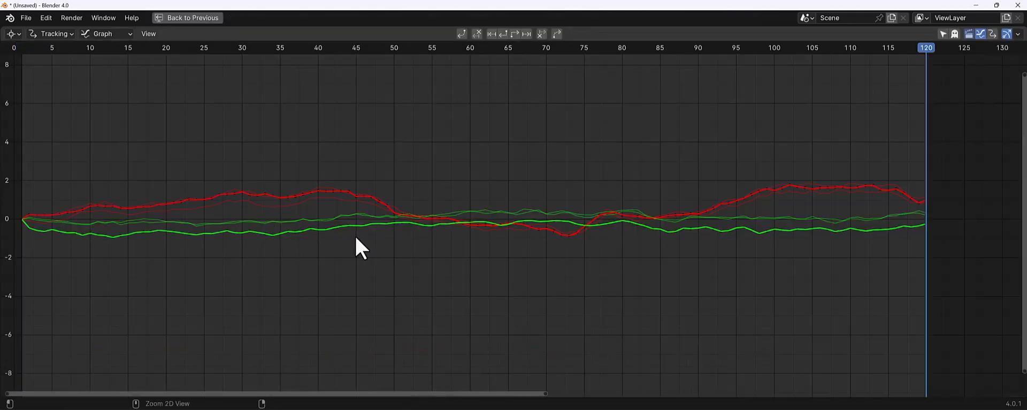
Play back the footage to check the lower-right corner track and return to frame 1
key("space")
key("ctrl+space")
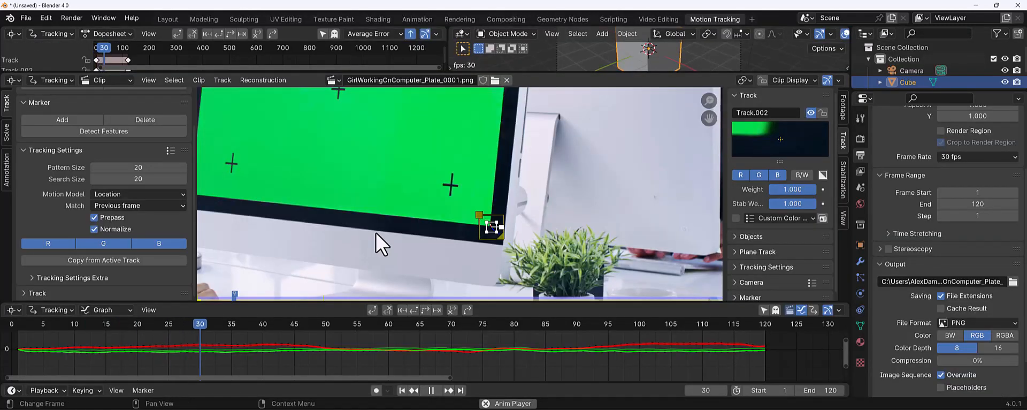
left_click_drag(103, 323, 19, 323)
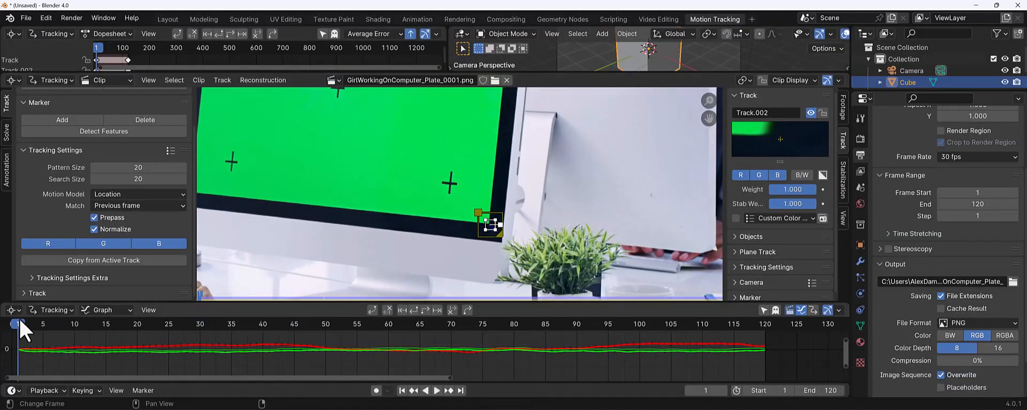
scroll(355, 201, "down", 4)
middle_click_drag(372, 180, 396, 209)
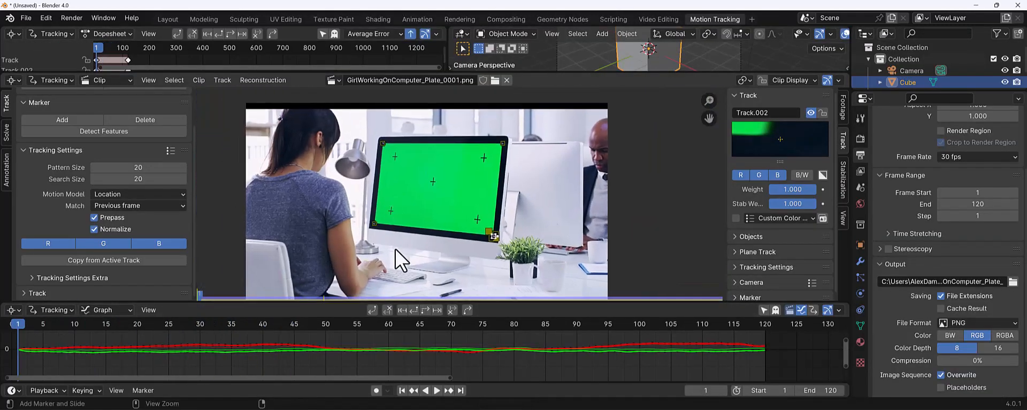
Scrub the footage and inspect the lower-left corner marker up close at frame 1
mouse_move(51, 328)
left_mouse_down()
mouse_move(9, 328)
mouse_move(47, 338)
mouse_move(345, 349)
left_mouse_up()
left_click(378, 229)
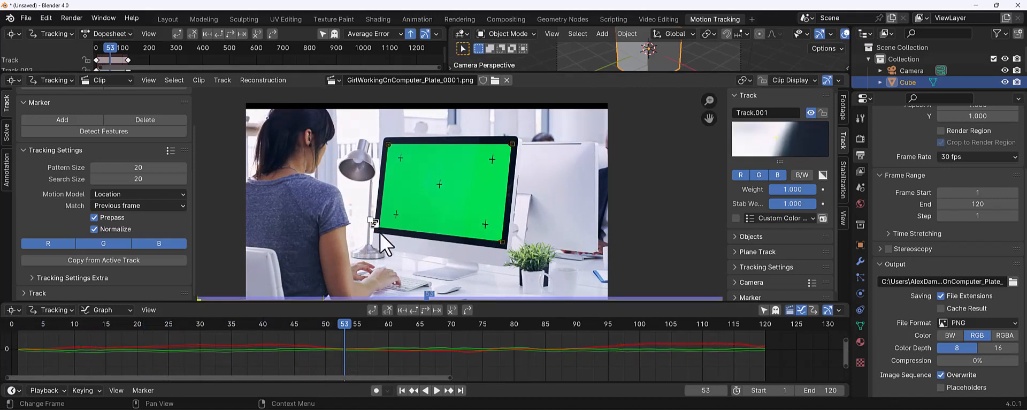
scroll(380, 234, "up", 3)
middle_click_drag(359, 254, 386, 222)
mouse_move(20, 327)
left_mouse_down()
mouse_move(57, 323)
mouse_move(19, 328)
left_mouse_up()
scroll(321, 230, "up", 5)
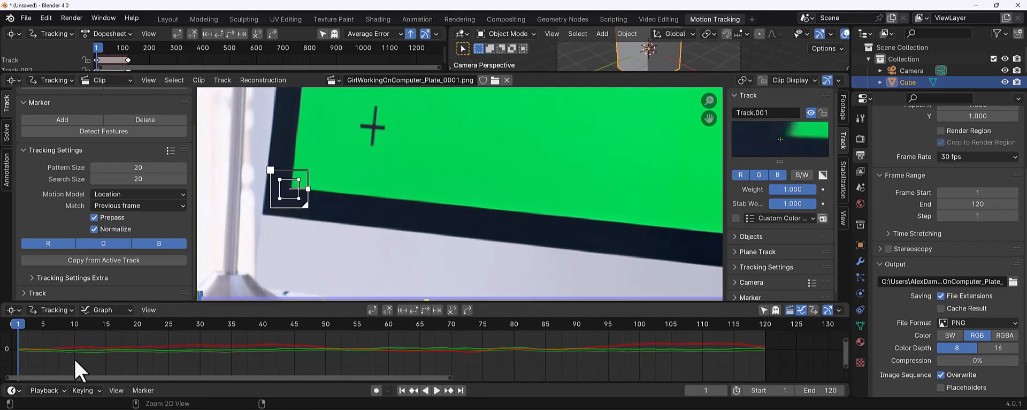
scroll(367, 248, "down", 8)
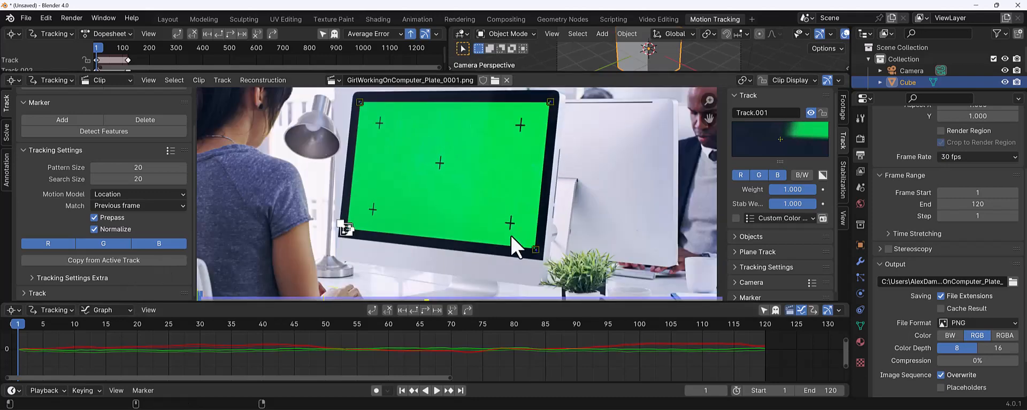
Select all four corner markers, scrub through the clip to check their tracks, and return to frame 1
key("a")
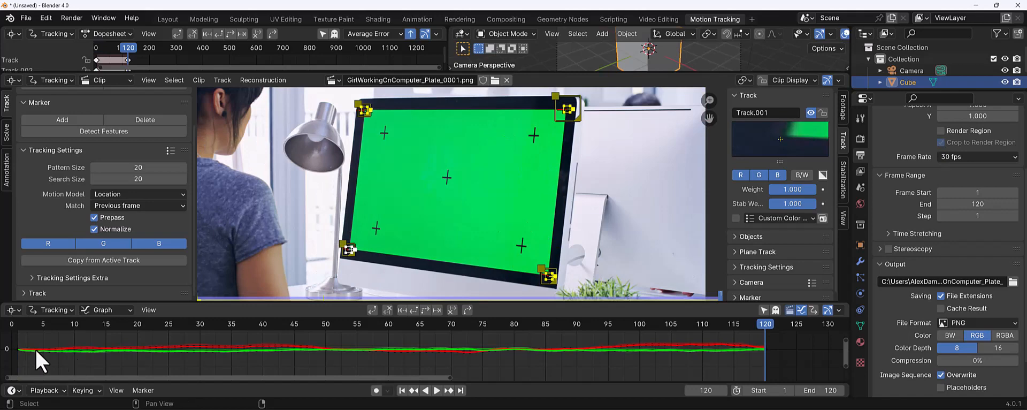
mouse_move(24, 329)
left_mouse_down()
mouse_move(557, 345)
mouse_move(660, 338)
mouse_move(710, 359)
left_mouse_up()
scroll(530, 230, "up", 4)
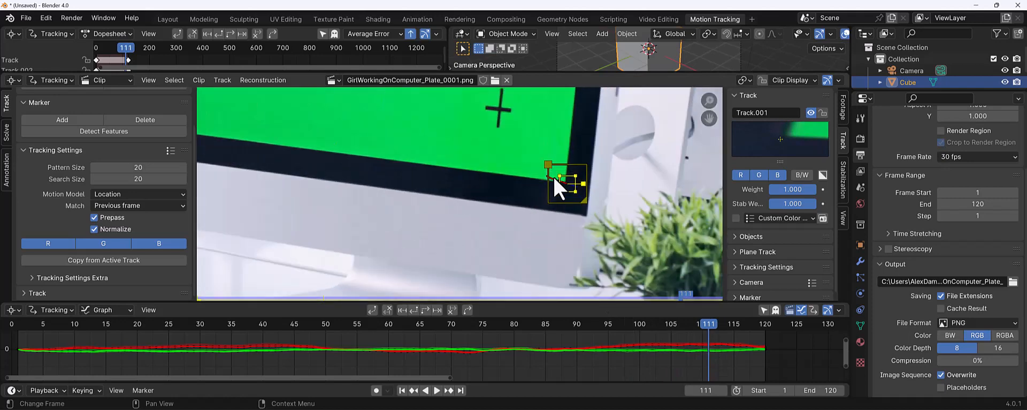
left_click_drag(710, 336, 22, 351)
scroll(444, 152, "down", 5)
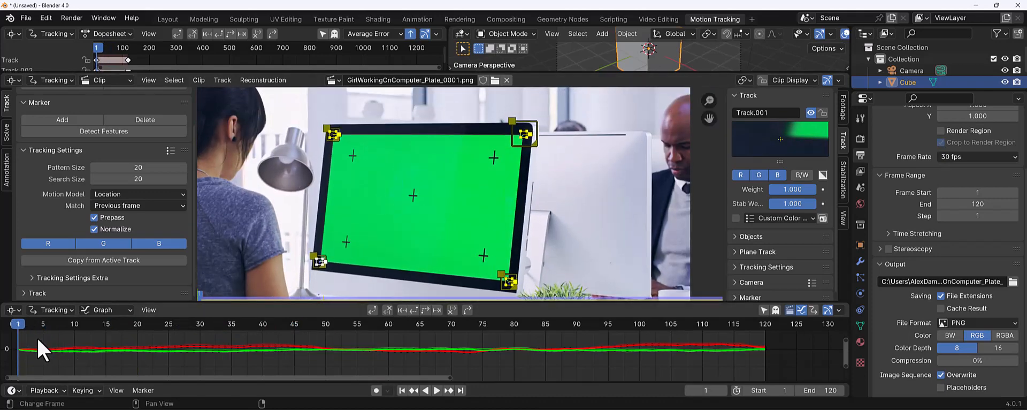
Play back the footage to review the corner tracks and scrub to frame 54
key("space")
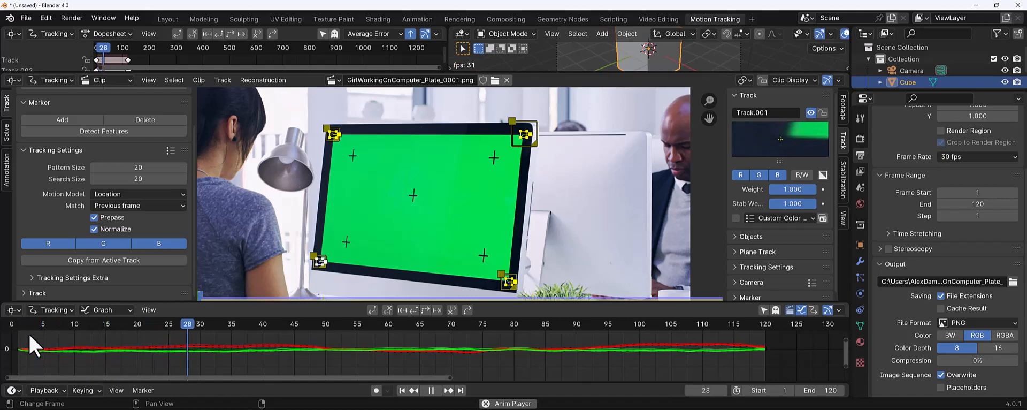
key("space")
left_click(19, 335)
left_click(19, 323)
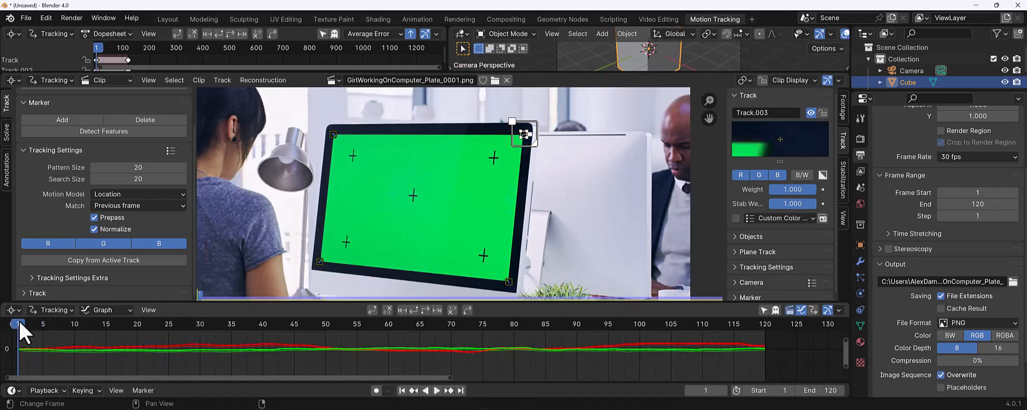
left_click(439, 391)
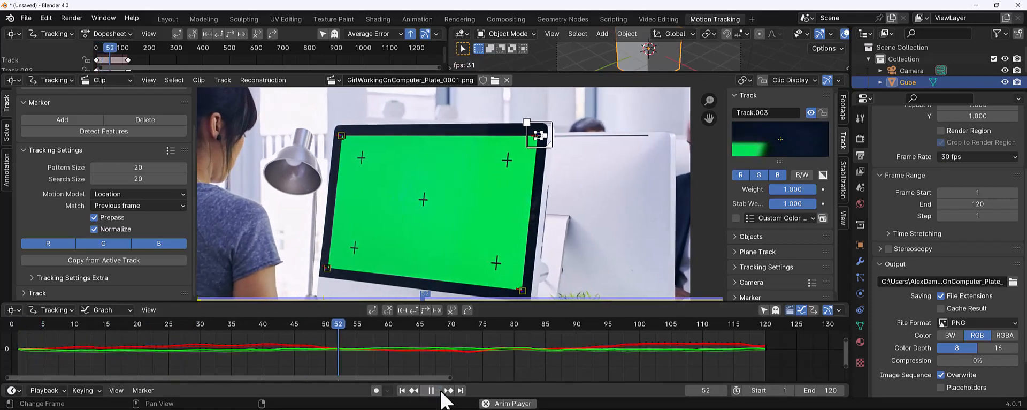
left_click(441, 392)
middle_click_drag(382, 220, 471, 207)
scroll(374, 168, "down", 1)
scroll(75, 190, "up", 2)
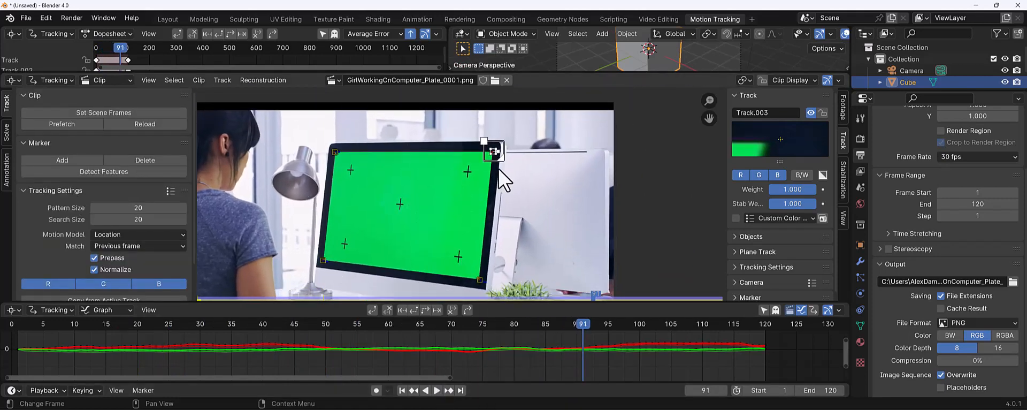
middle_click_drag(456, 234, 455, 231)
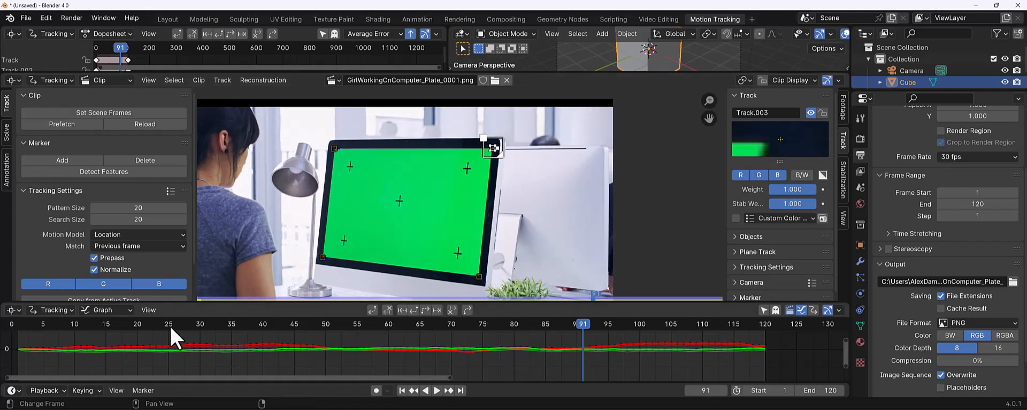
left_click_drag(177, 337, 353, 369)
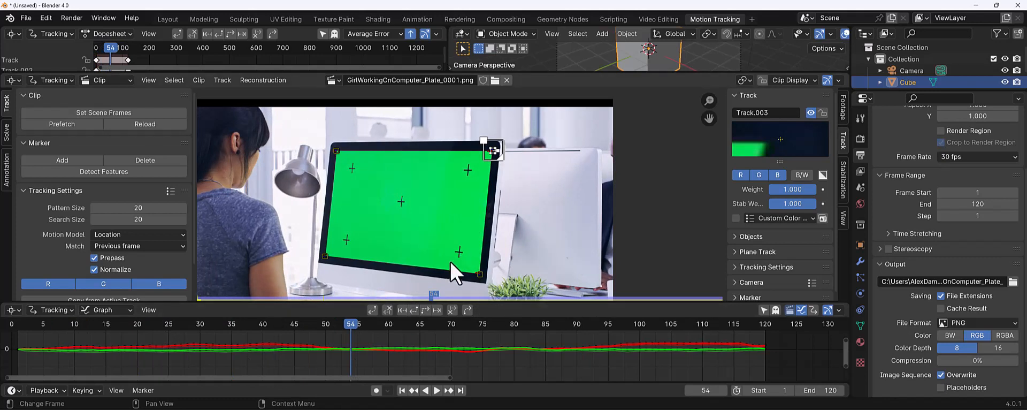
middle_click_drag(457, 246, 456, 233)
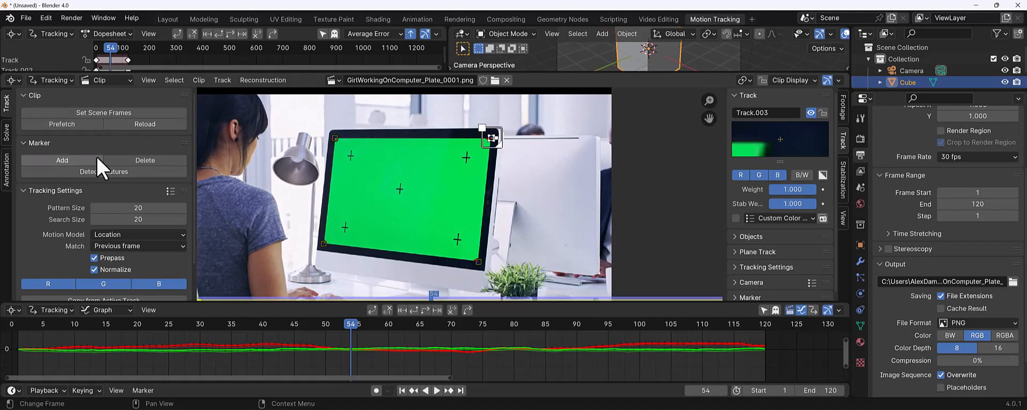
Create a plane track from all four corner tracks of the green screen
left_click(8, 133)
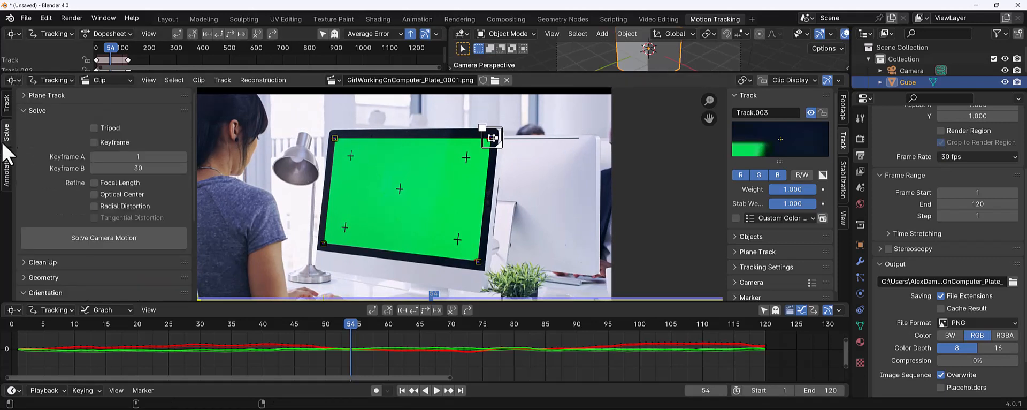
left_click(27, 111)
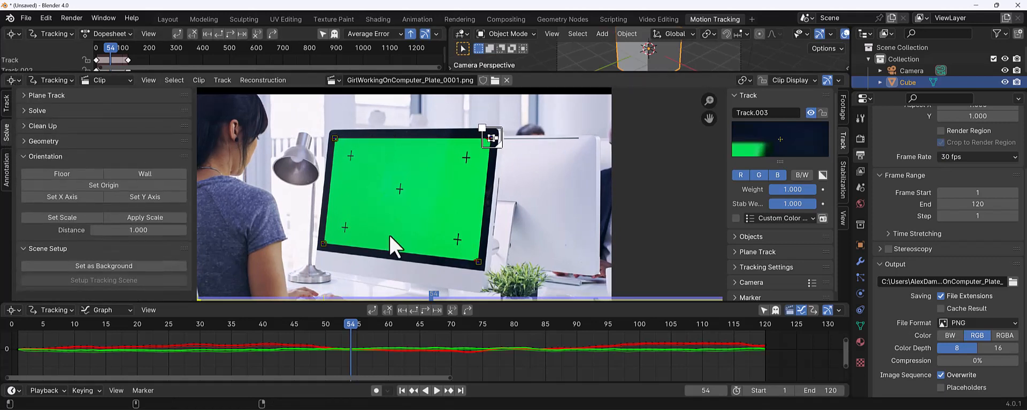
left_click(32, 96)
left_click(69, 113)
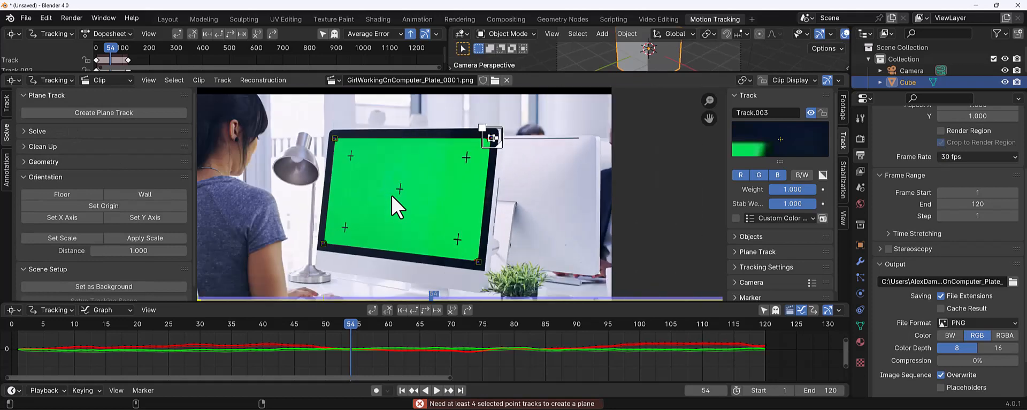
key("a")
left_click(101, 113)
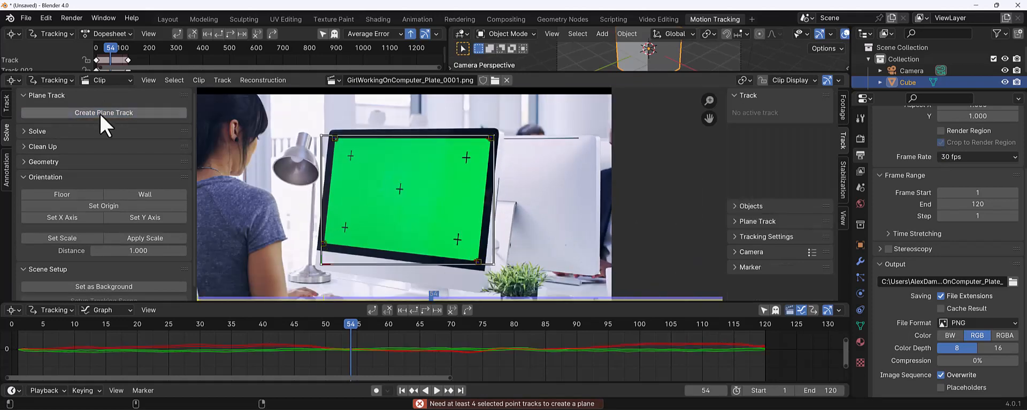
Move the plane track's upper-left corner onto the green screen's upper-left tracking marker at frame 2
scroll(393, 163, "up", 3)
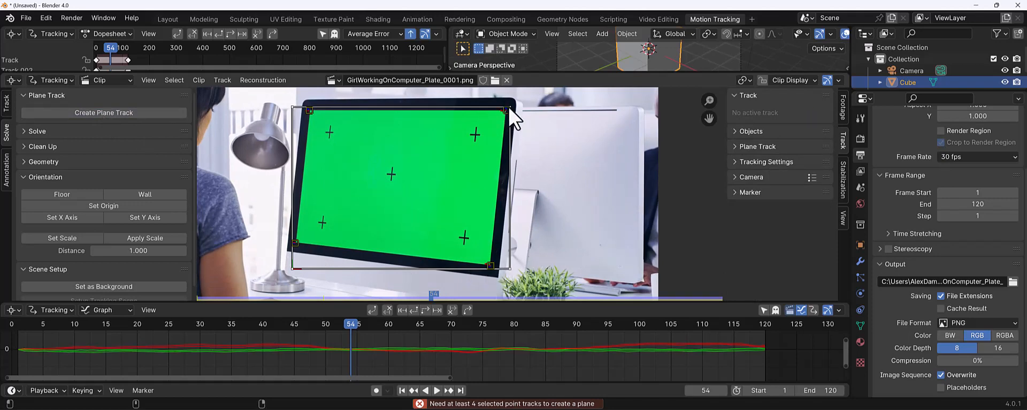
left_click_drag(55, 328, 23, 321)
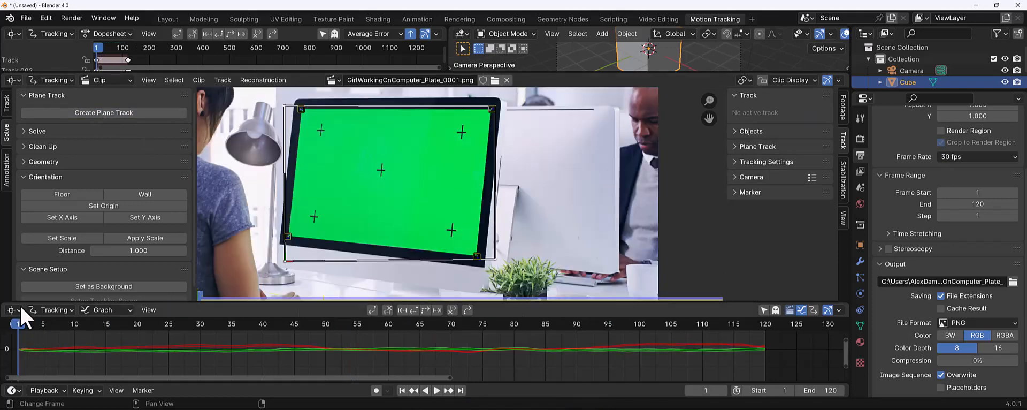
middle_click_drag(280, 161, 257, 147)
scroll(350, 138, "up", 5)
middle_click_drag(332, 123, 459, 233)
middle_click_drag(350, 193, 430, 232)
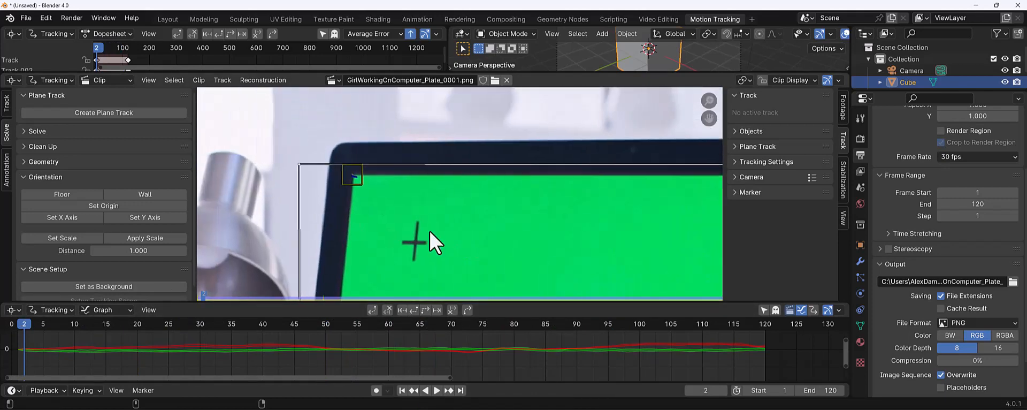
left_click_drag(299, 163, 351, 173)
Align the plane track's lower-left corner with the green screen's lower-left tracking marker
mouse_move(353, 185)
middle_mouse_down()
mouse_move(372, 167)
mouse_move(390, 361)
mouse_move(369, 193)
middle_mouse_up()
left_click_drag(325, 280, 336, 200)
mouse_move(354, 189)
middle_mouse_down()
mouse_move(349, 224)
mouse_move(385, 229)
middle_mouse_up()
scroll(384, 233, "down", 3)
Move the plane track's lower-right corner onto the green screen's lower-right tracking marker
middle_click_drag(446, 233, 276, 219)
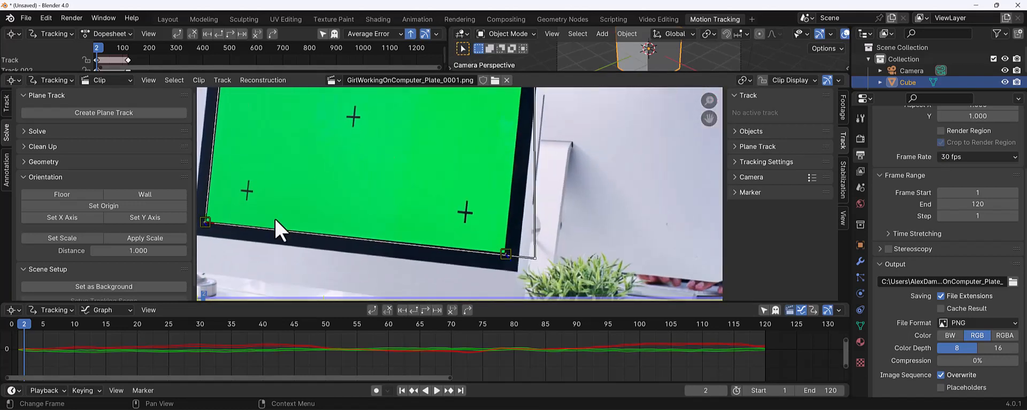
middle_click_drag(489, 257, 463, 218)
scroll(464, 206, "up", 6)
middle_click_drag(566, 267, 527, 223)
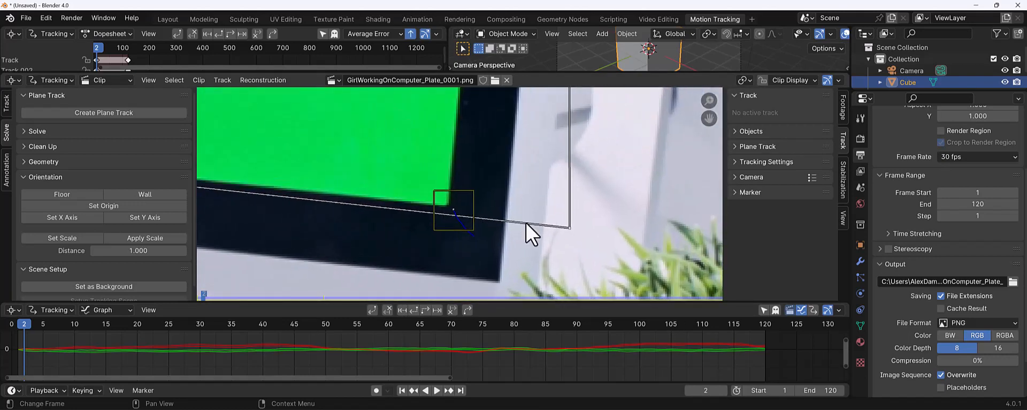
left_click_drag(569, 228, 452, 209)
Move the plane track's upper-right corner onto the upper-right corner of the green screen
middle_click_drag(474, 185, 473, 267)
scroll(476, 187, "down", 4)
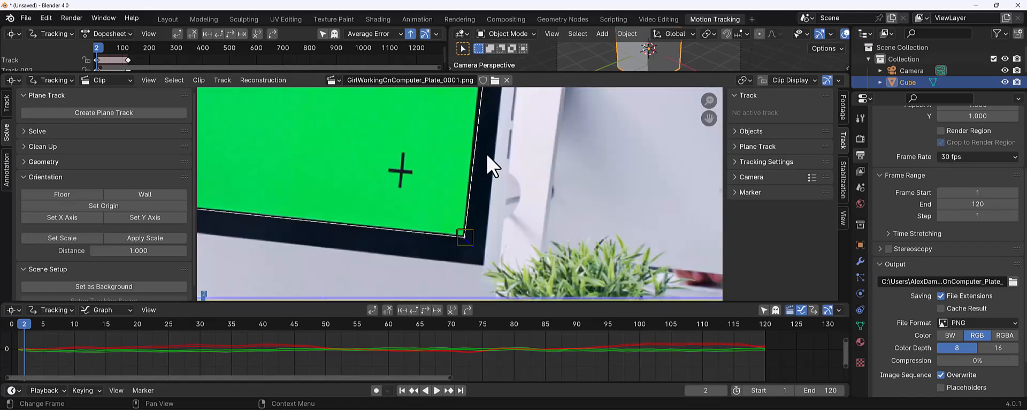
middle_click_drag(487, 154, 481, 271)
middle_click_drag(482, 174, 517, 282)
scroll(503, 227, "up", 2)
middle_click_drag(503, 229, 499, 199)
scroll(500, 199, "up", 1)
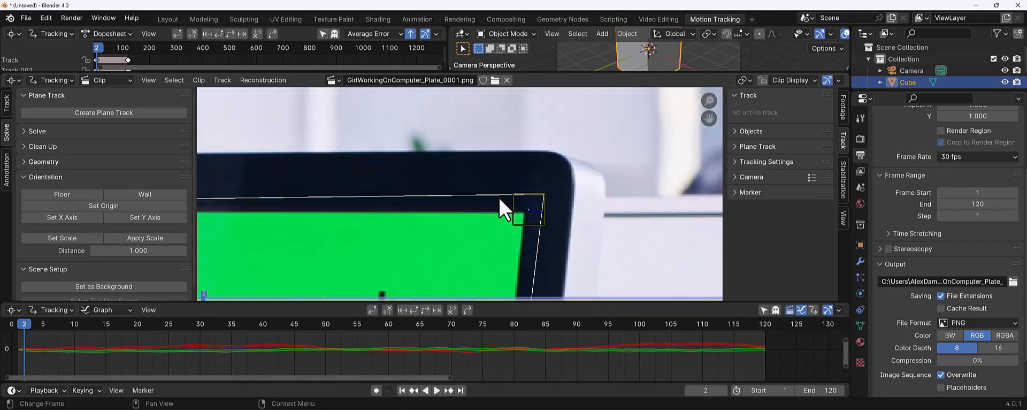
left_click_drag(544, 197, 525, 210)
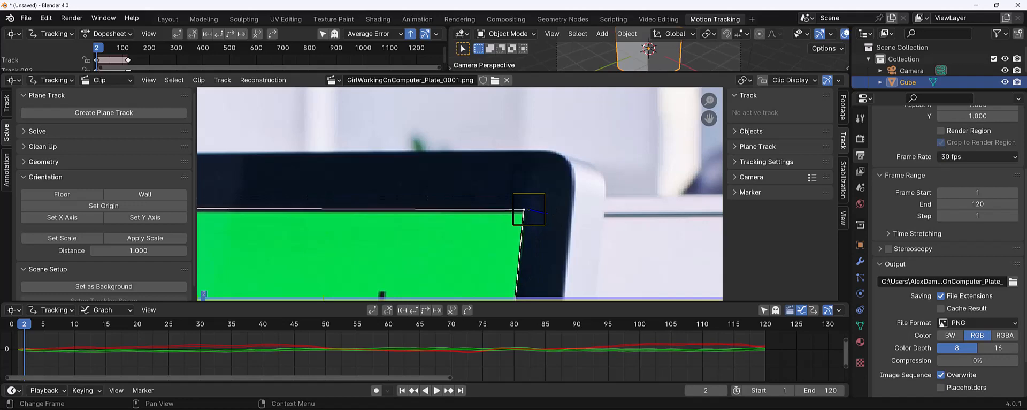
Play back the clip to check how the plane track follows the monitor and return to frame 1
middle_click_drag(508, 234, 510, 156)
scroll(503, 179, "down", 6)
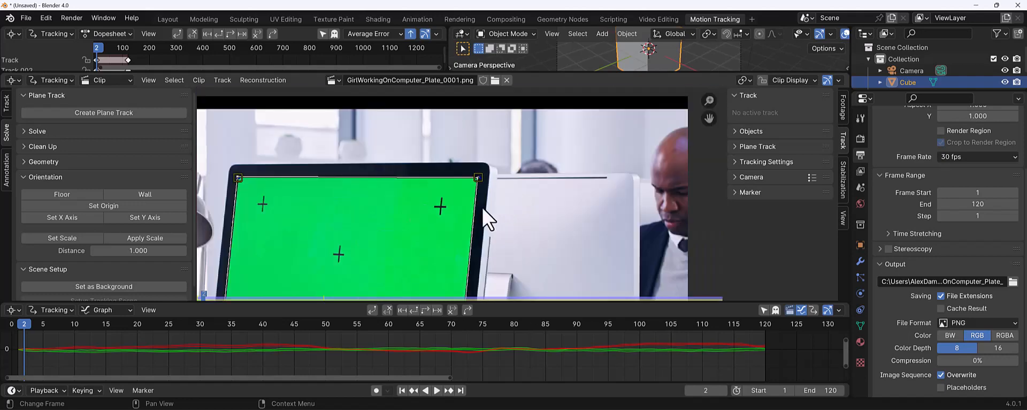
middle_click_drag(447, 242, 527, 212)
scroll(542, 148, "down", 1)
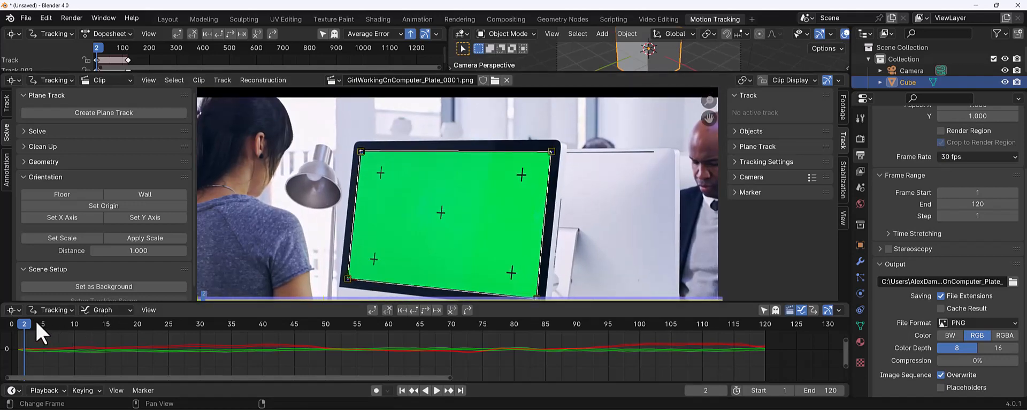
mouse_move(30, 327)
left_mouse_down()
mouse_move(305, 348)
mouse_move(25, 334)
left_mouse_up()
left_click(437, 390)
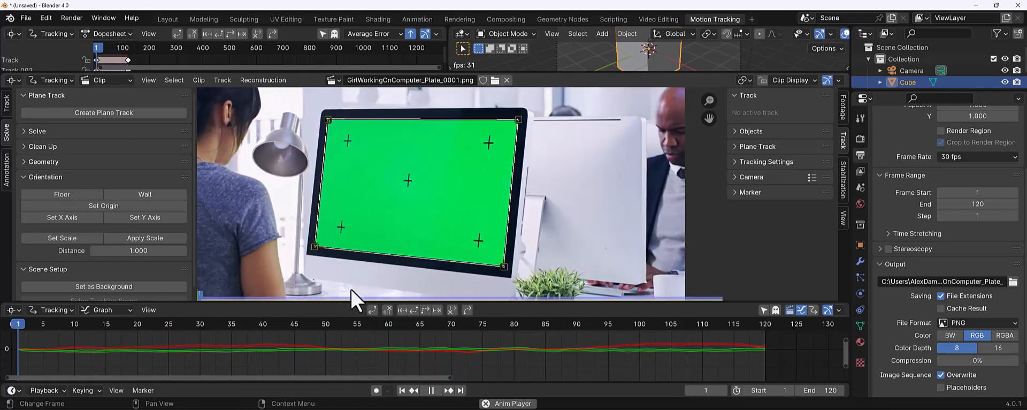
left_click(427, 390)
left_click_drag(133, 323, 18, 337)
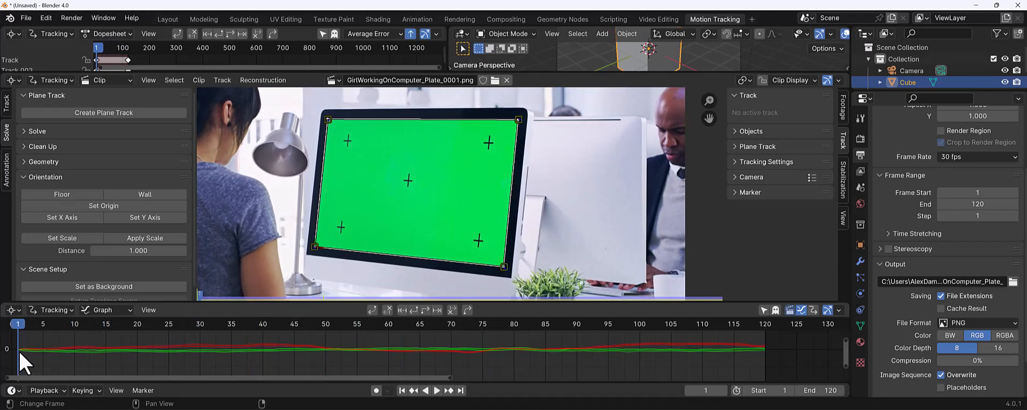
Enlarge the dopesheet and 3D viewport areas above the clip editor
middle_click_drag(390, 155, 374, 140)
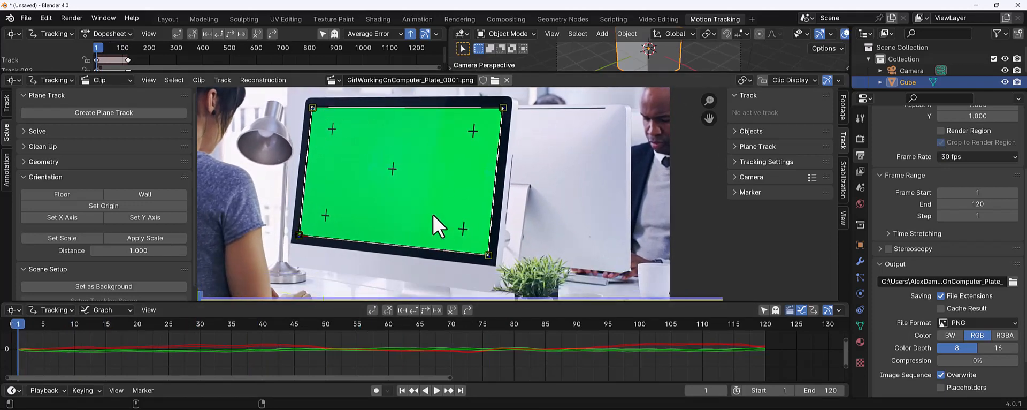
middle_click_drag(434, 217, 458, 209)
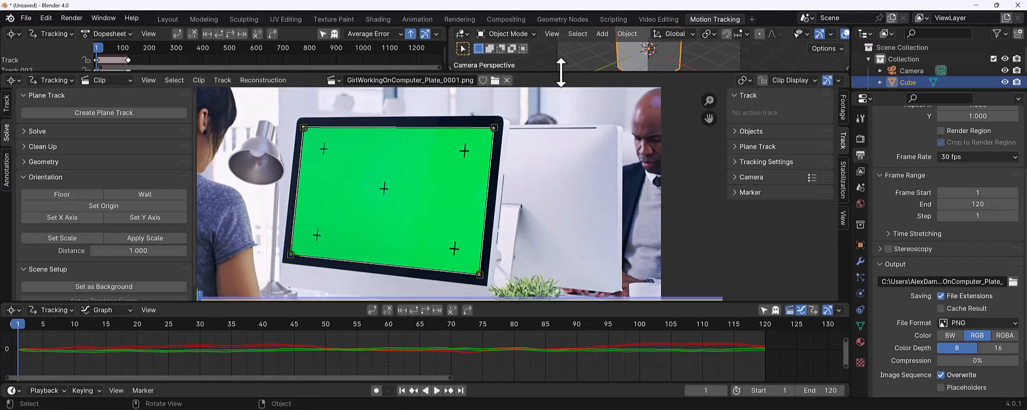
left_click_drag(561, 72, 557, 147)
mouse_move(413, 226)
middle_mouse_down()
mouse_move(422, 229)
mouse_move(396, 228)
middle_mouse_up()
scroll(411, 238, "down", 1)
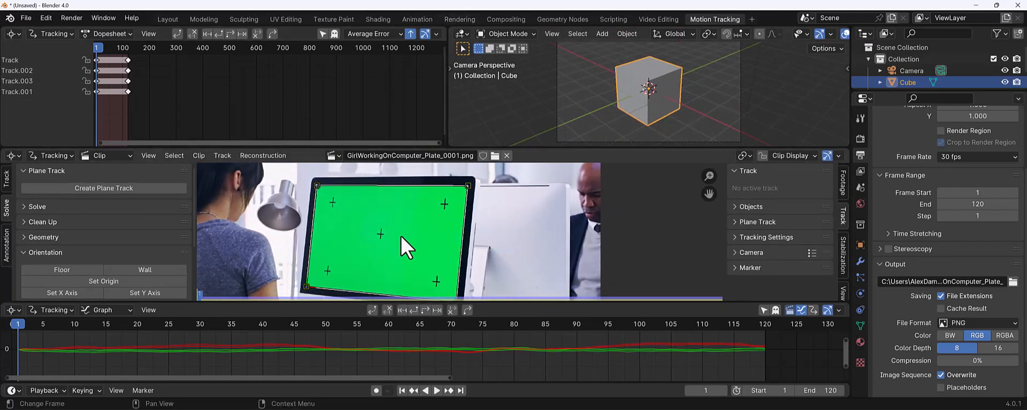
Switch to the Compositing workspace and enable Use Nodes
left_click(520, 19)
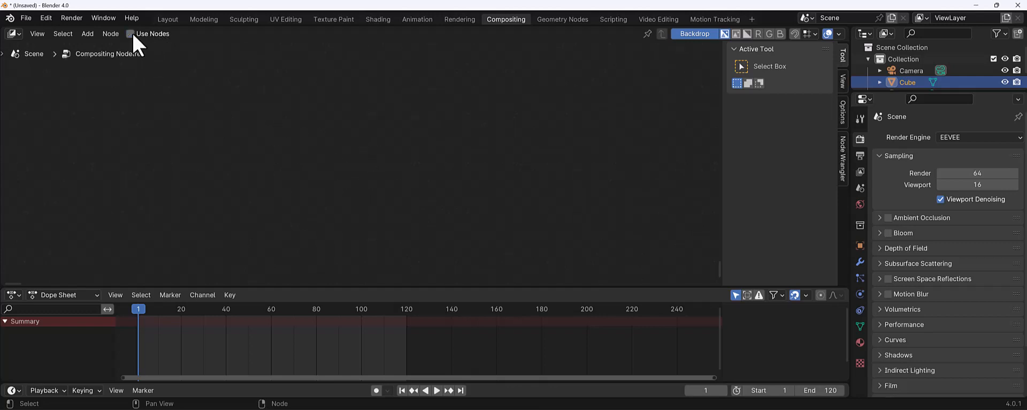
key("space")
key("space")
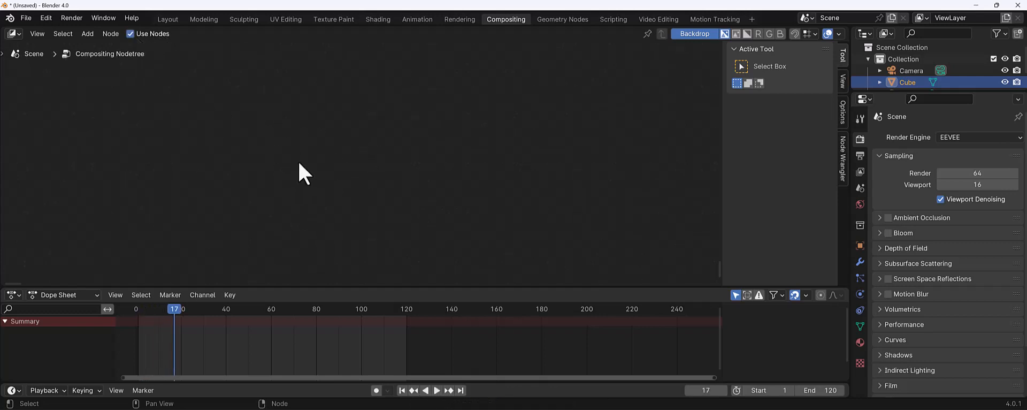
Add a Composite node in the middle of the empty compositing node tree
key("shift+a")
type("comp")
key("Return")
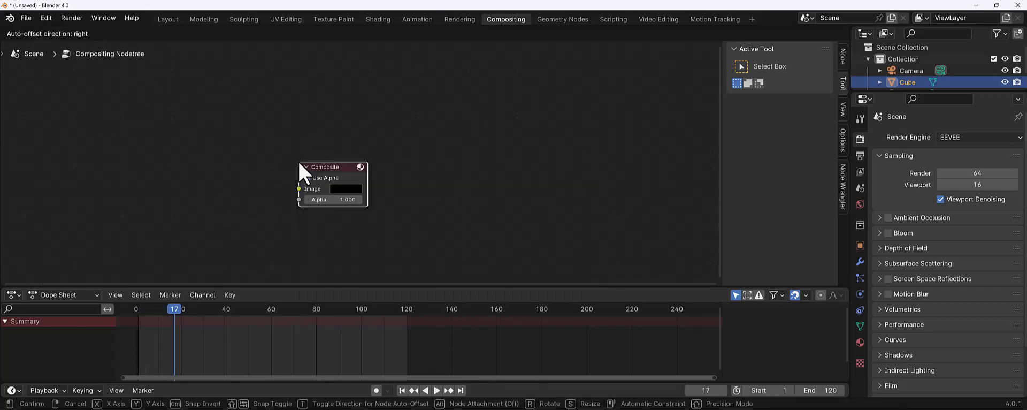
left_click(349, 153)
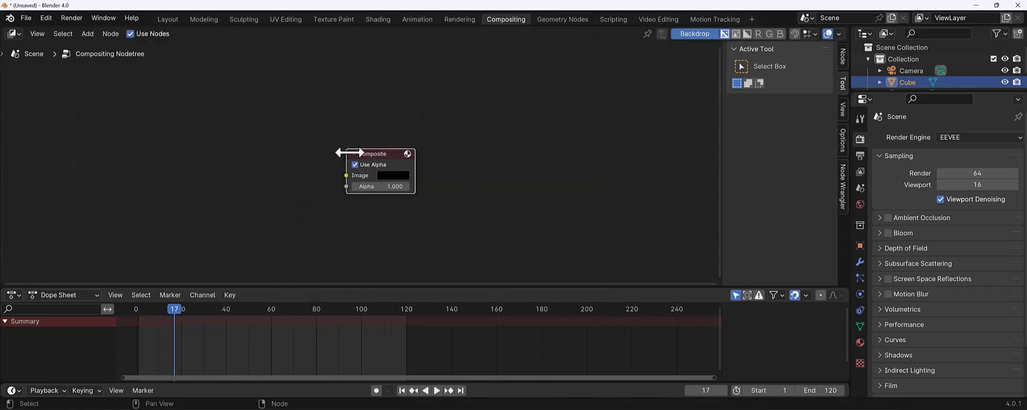
middle_click_drag(520, 161, 525, 163)
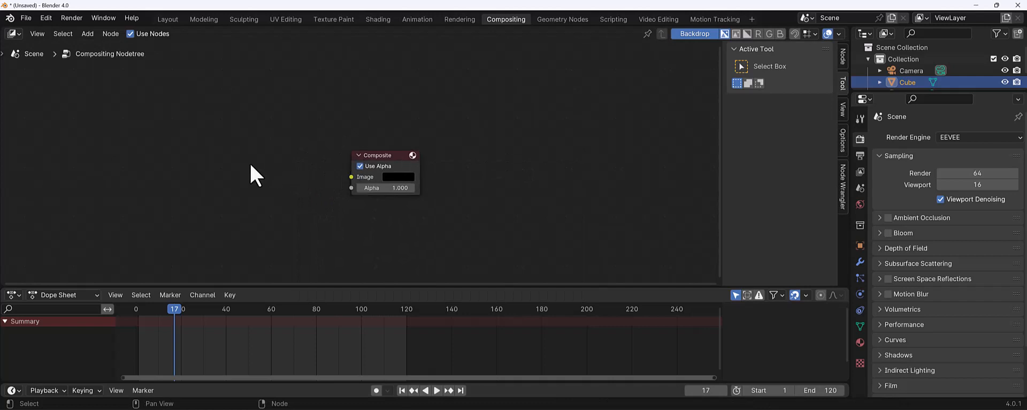
Add a Movie Clip node before the Composite node and assign the GirlWorkingOnComputer_Plate_0001.png clip to it
key("shift+a")
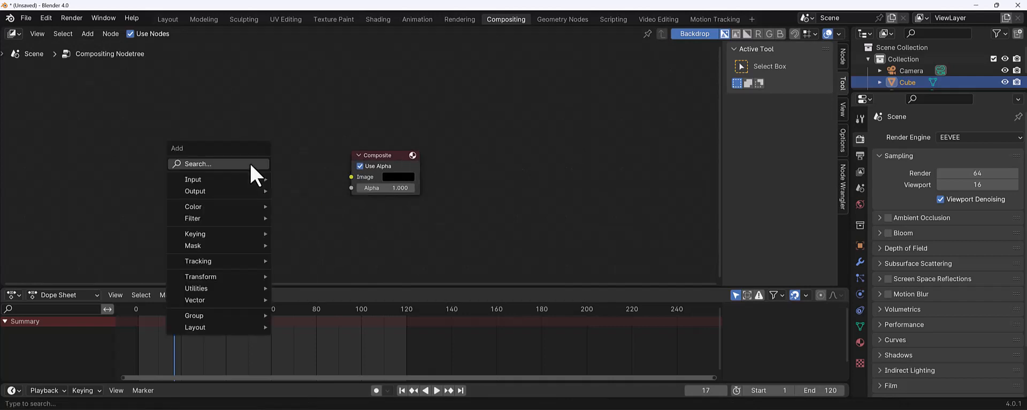
type("movie")
key("Return")
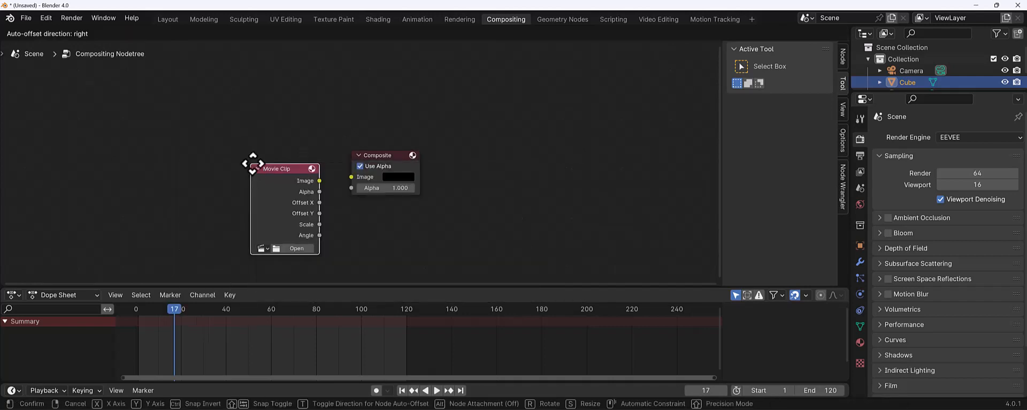
left_click(243, 147)
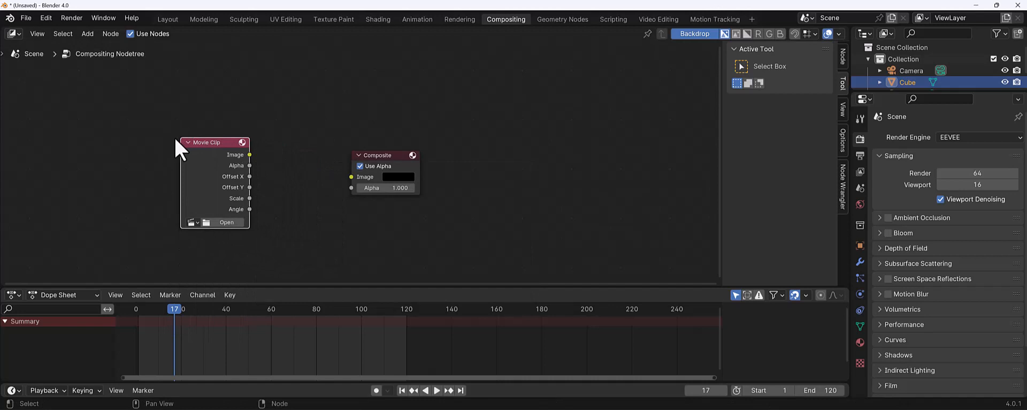
left_click(194, 222)
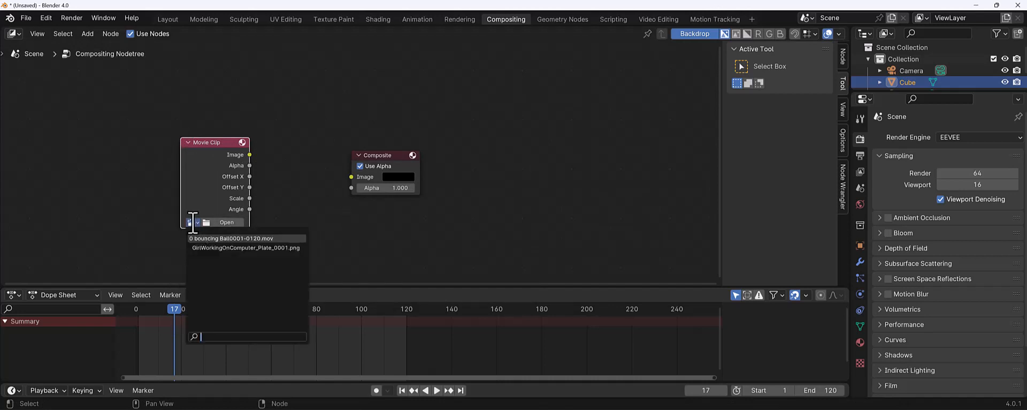
left_click(244, 250)
Spread the nodes apart, placing the Movie Clip node lower and well away from the Composite node
left_click_drag(222, 152, 251, 192)
middle_click_drag(312, 164, 316, 119)
left_click_drag(253, 145, 245, 182)
left_click_drag(415, 127, 434, 129)
left_click_drag(248, 185, 253, 186)
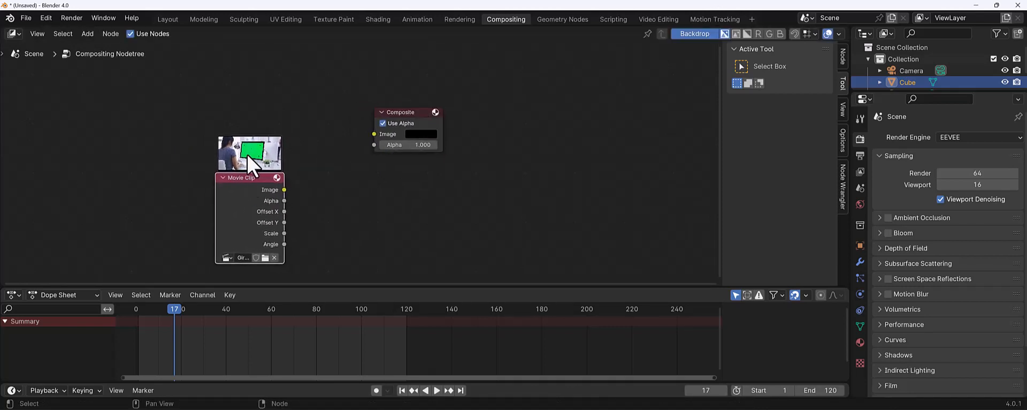
left_click_drag(266, 187, 205, 193)
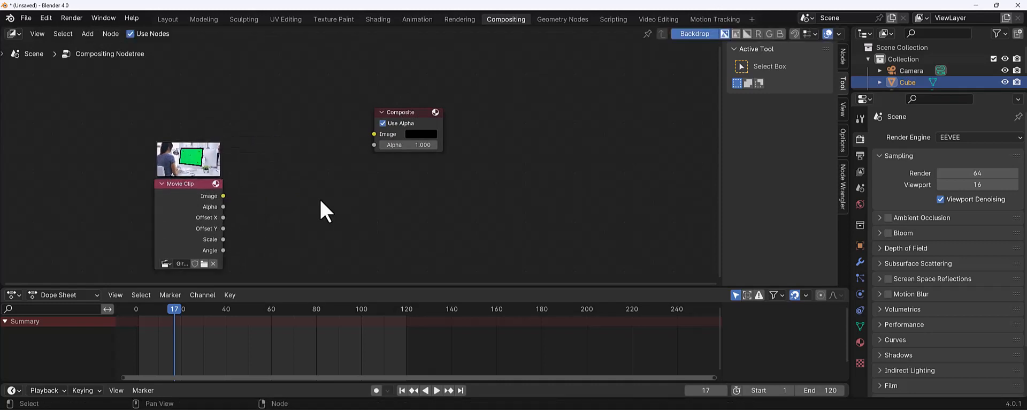
Add a Viewer node below the Composite node and connect the Movie Clip's Image output to its Image input
key("shift+a")
type("view")
key("Return")
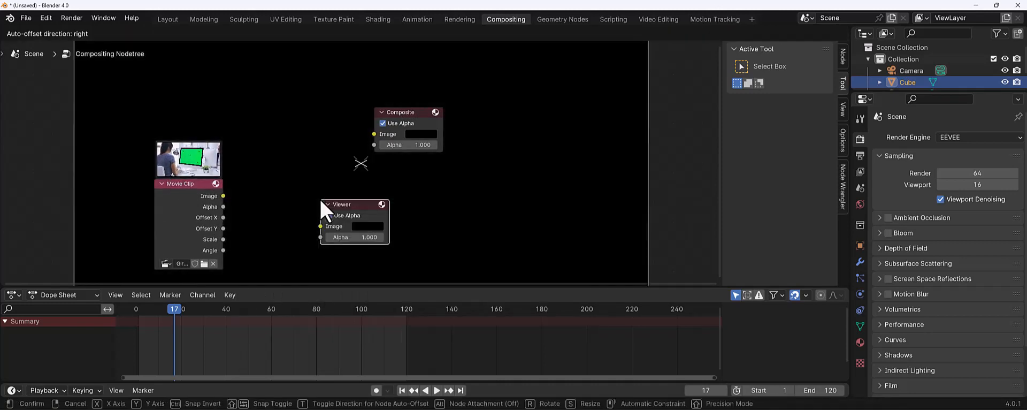
left_click(308, 200)
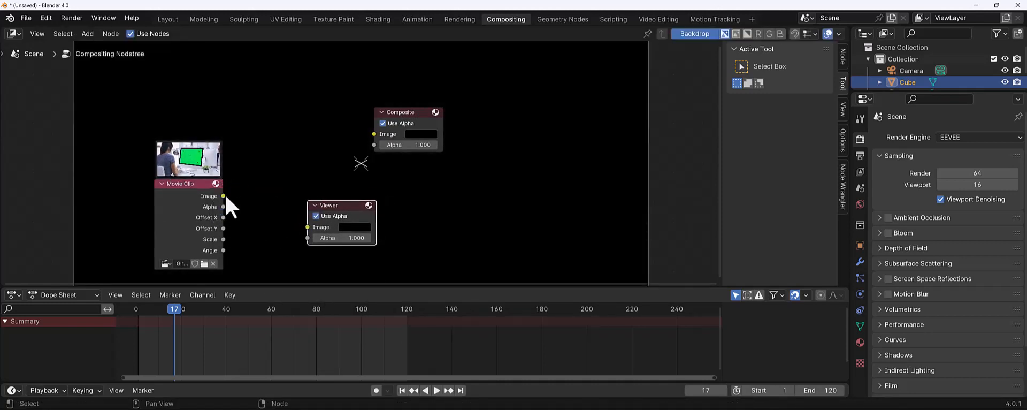
left_click_drag(223, 196, 308, 227)
Play back the clip in the backdrop to check the footage and return to frame 1
left_click_drag(182, 313, 213, 338)
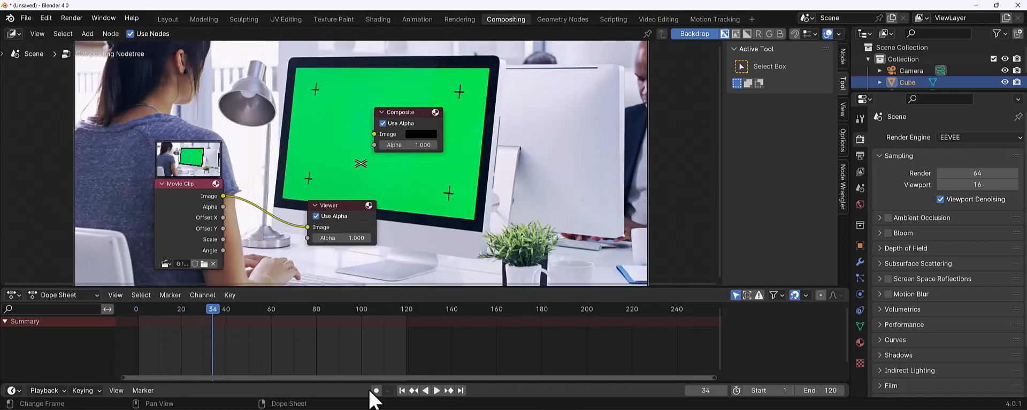
left_click(438, 391)
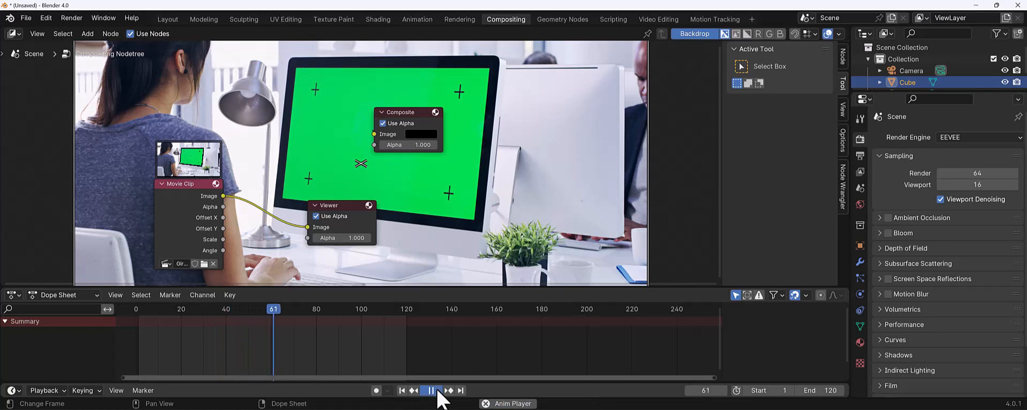
left_click_drag(326, 321, 139, 308)
Add a second Movie Clip node above the existing one, moving the Composite node up slightly to make room
middle_click_drag(305, 164, 323, 172)
scroll(310, 157, "down", 1)
left_click_drag(420, 130, 419, 107)
middle_click_drag(420, 115, 470, 81)
key("shift+a")
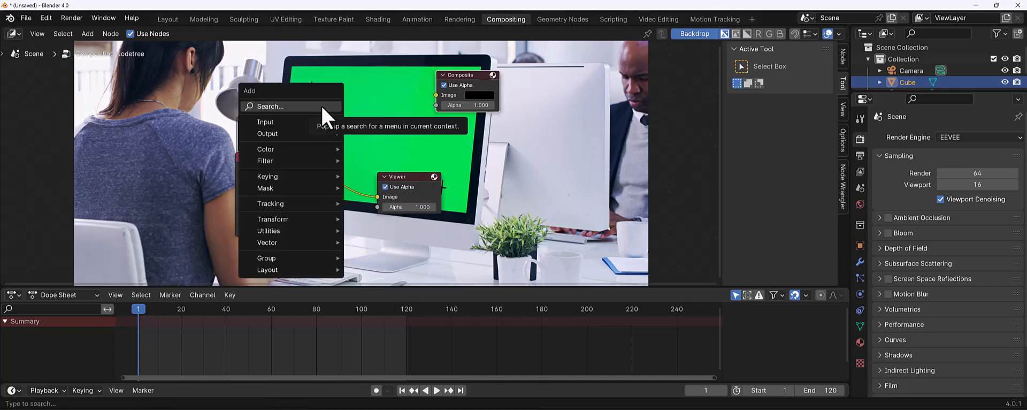
type("movie")
key("Return")
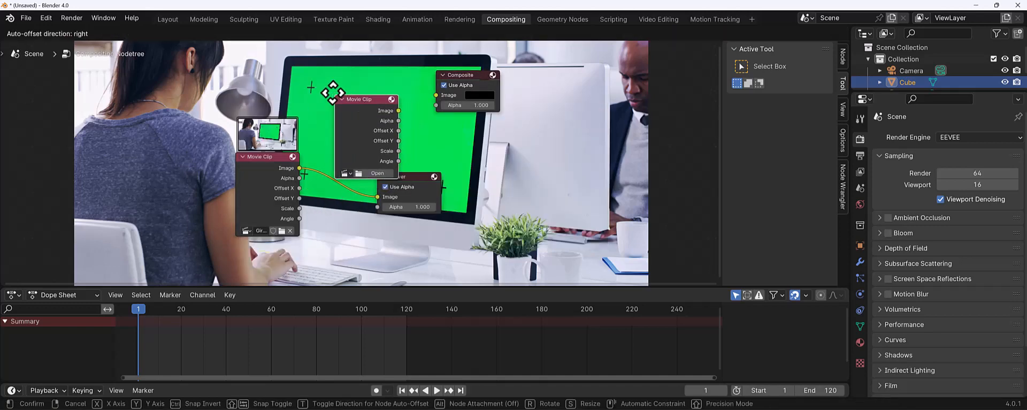
left_click(235, 127)
middle_click_drag(314, 169, 335, 126)
Load bouncing Ball0001-0120.mov from the Movie folder in Videos into the new Movie Clip node
left_click(279, 164)
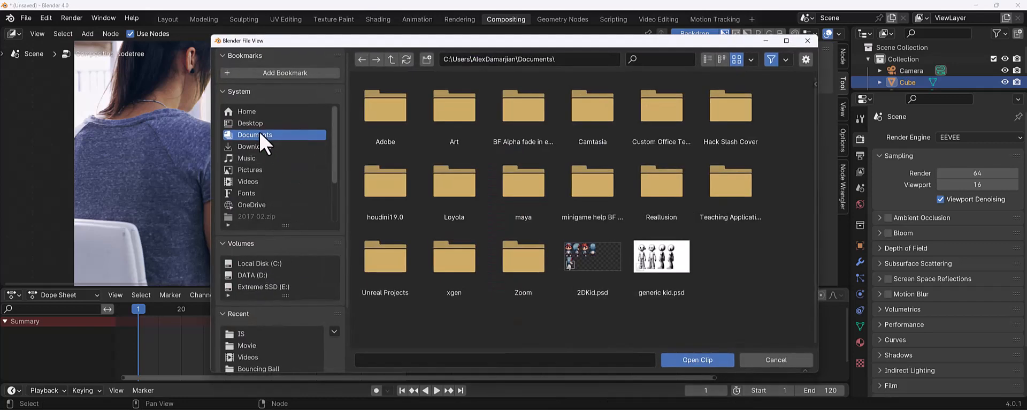
left_click(250, 182)
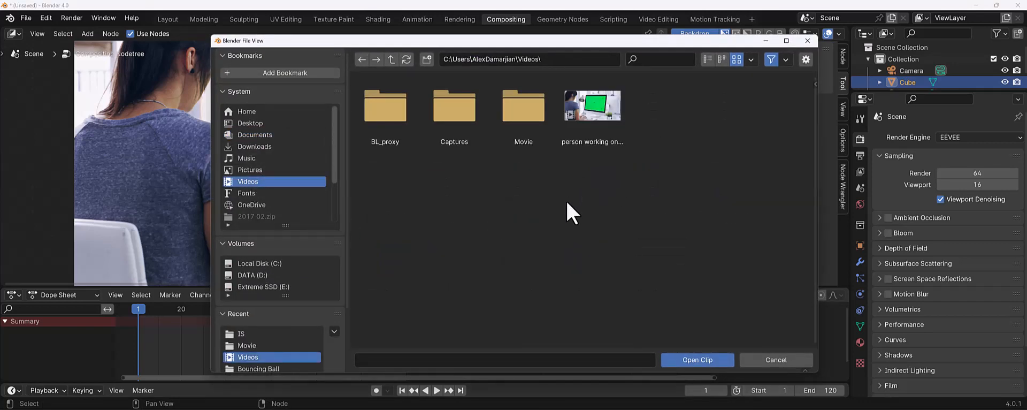
double_click(527, 107)
left_click(444, 121)
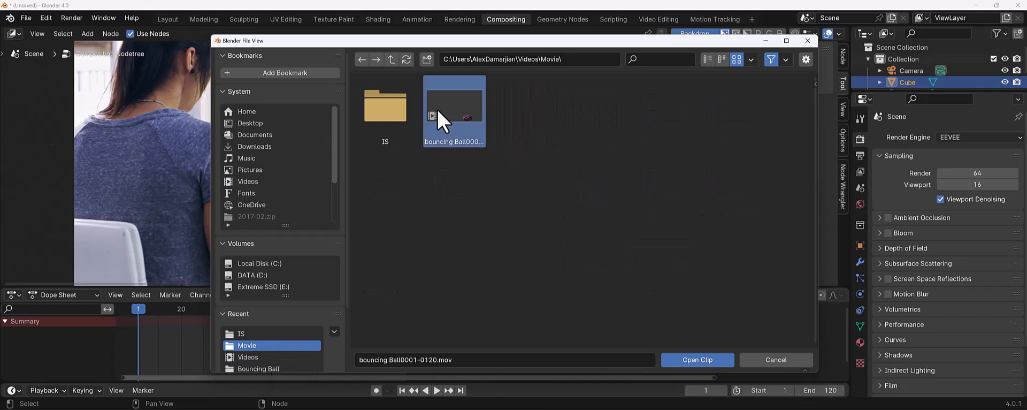
double_click(471, 121)
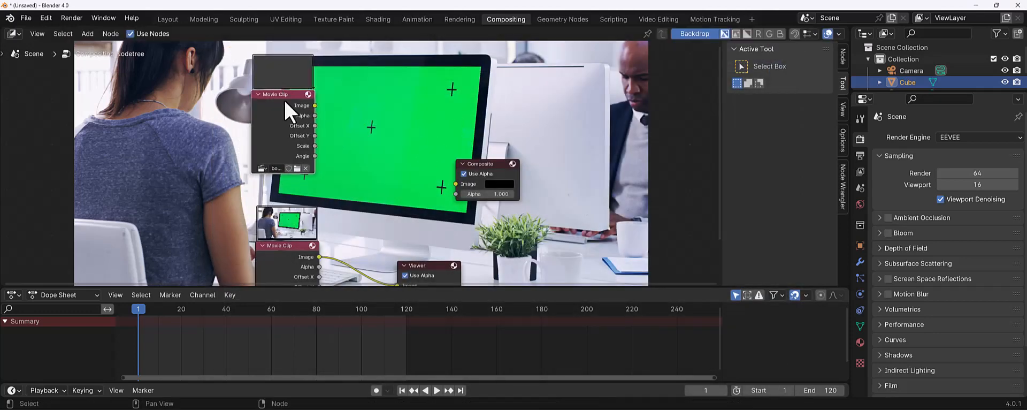
Move both Movie Clip nodes together, farther away from the Composite and Viewer nodes
scroll(375, 143, "down", 2)
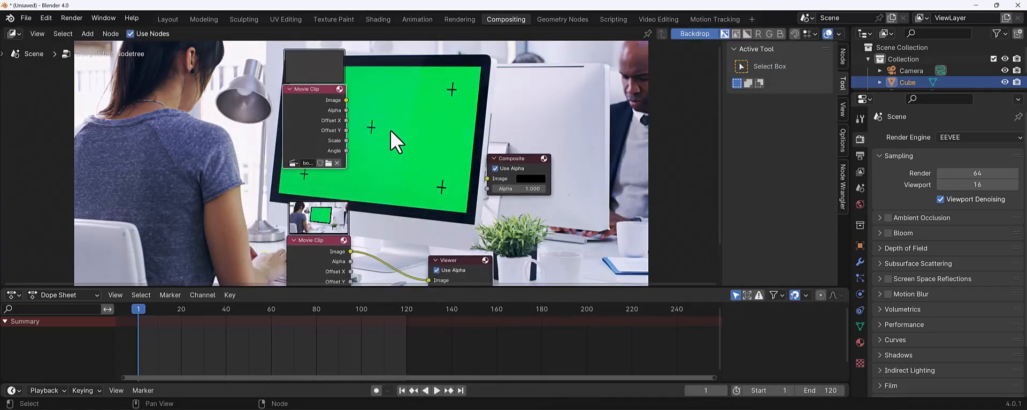
left_click(319, 231, "shift")
left_click_drag(320, 232, 260, 232)
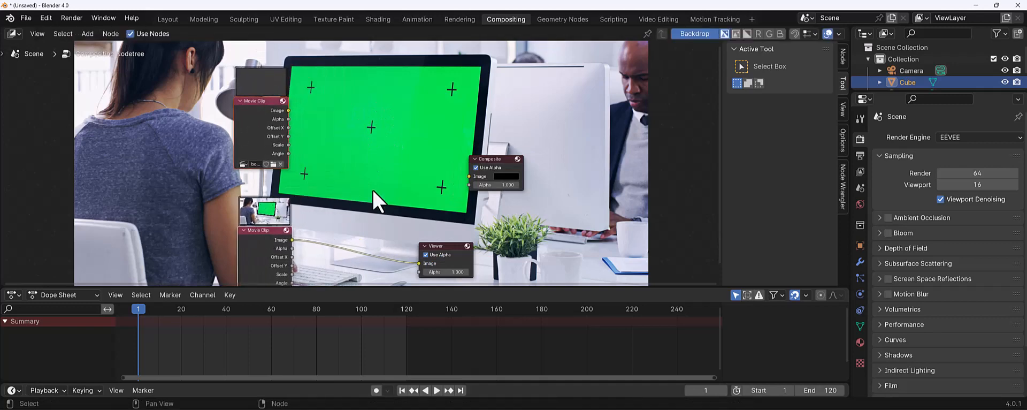
middle_click_drag(372, 190, 361, 182)
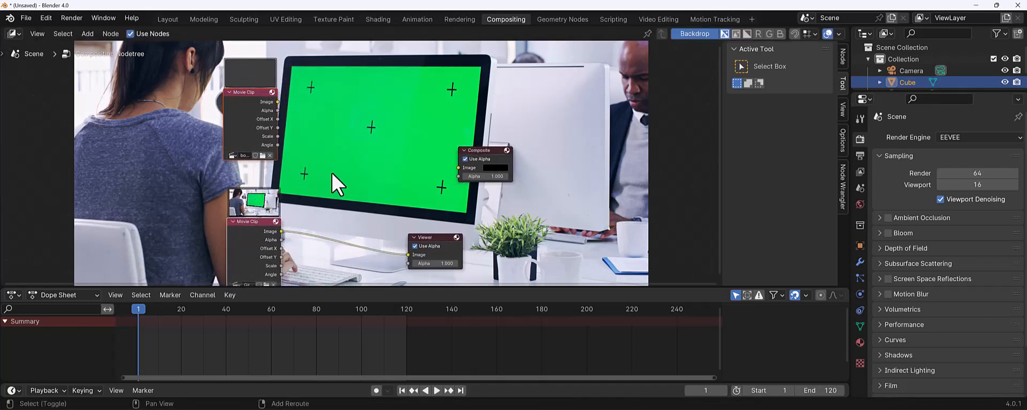
key("shift+a")
type("alph")
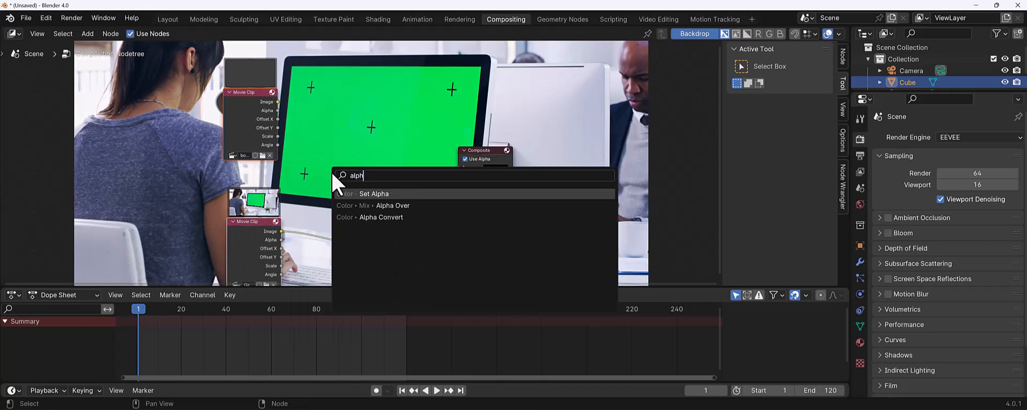
key("Return")
left_click(356, 183)
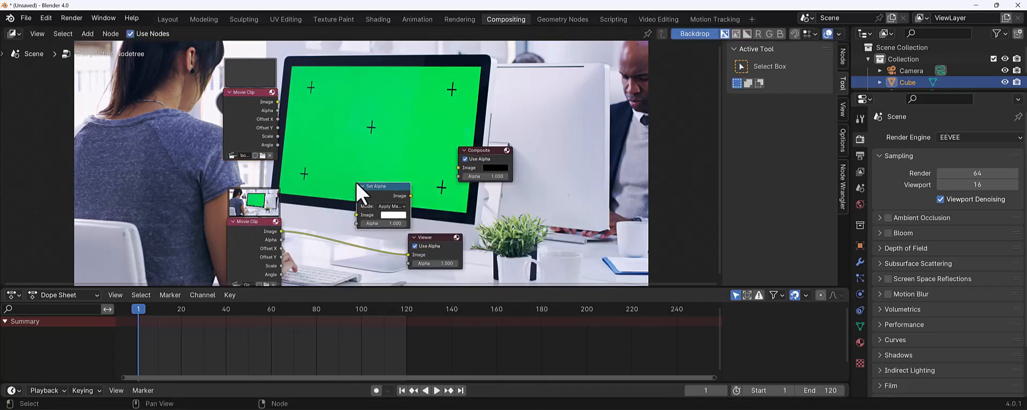
key("x")
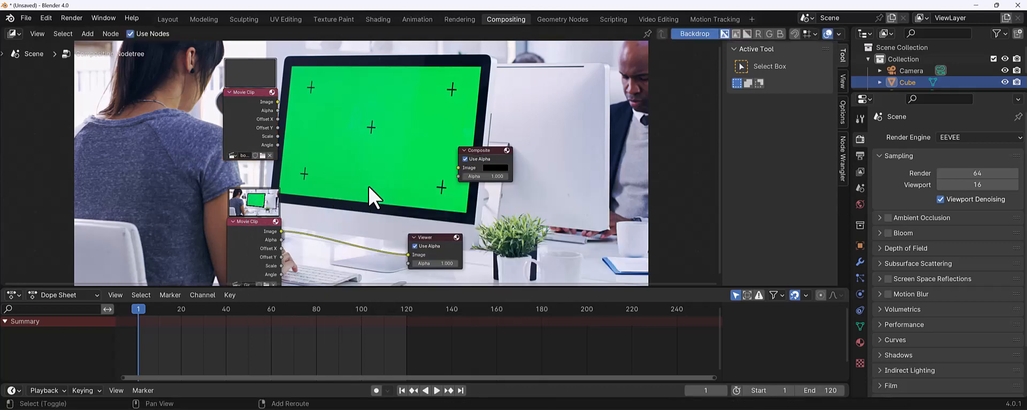
Add an Alpha Over node and connect the bouncing ball clip to its first Image input and the monitor clip to its second
key("shift+a")
type("alp")
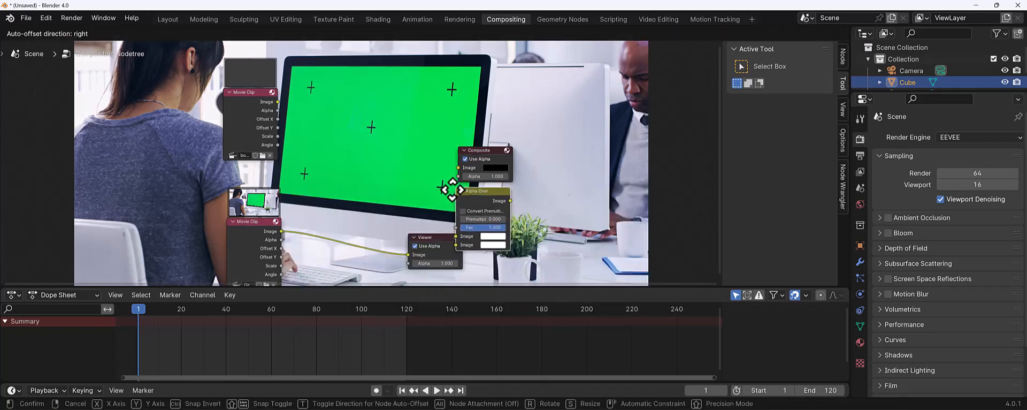
left_click(359, 118)
middle_click_drag(292, 145, 314, 136)
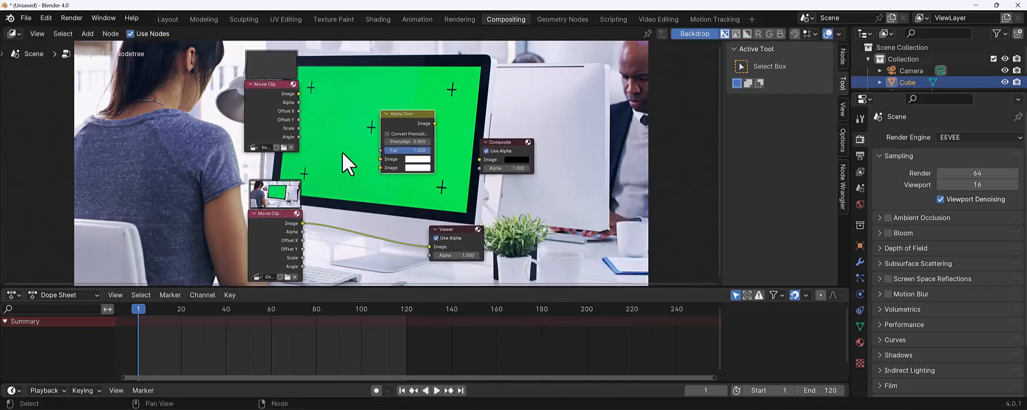
left_click_drag(298, 94, 381, 158)
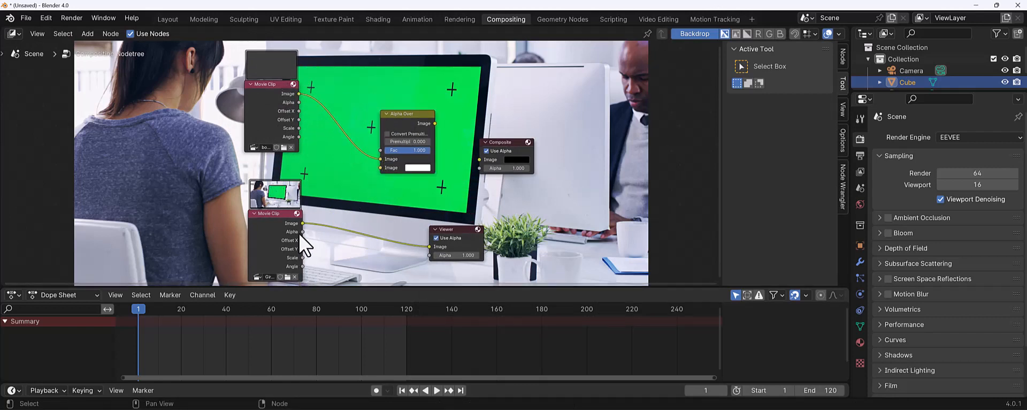
left_click_drag(303, 223, 381, 167)
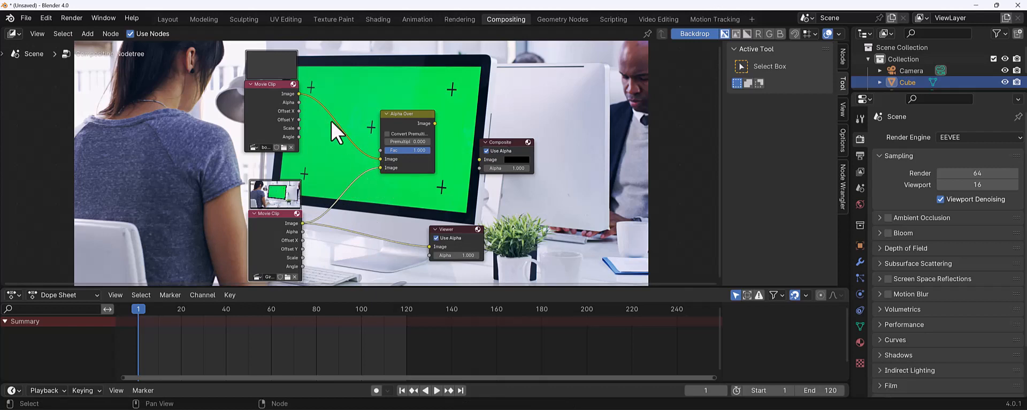
Swap the two clips on the Alpha Over's Image inputs and connect the Alpha Over's output to the Viewer
left_click_drag(298, 93, 390, 178)
left_click_drag(303, 223, 386, 171)
middle_click_drag(386, 205, 348, 203)
left_click_drag(397, 122, 478, 238)
Reconnect the Alpha Over inputs with the bouncing ball clip in the first Image input and the monitor clip in the second
scroll(383, 214, "down", 3)
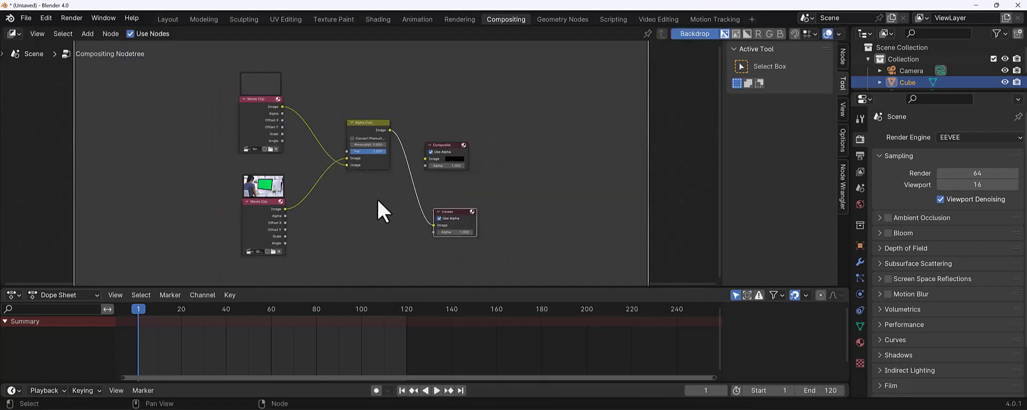
scroll(279, 115, "up", 1)
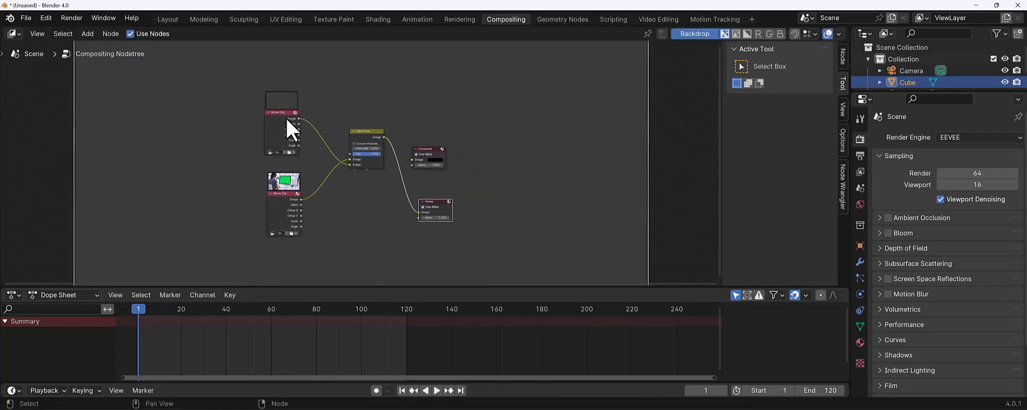
scroll(287, 120, "up", 1)
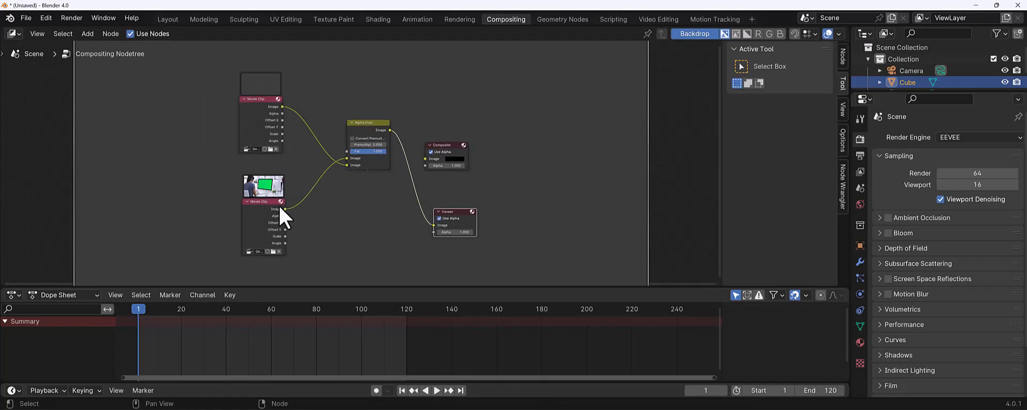
scroll(346, 162, "up", 1)
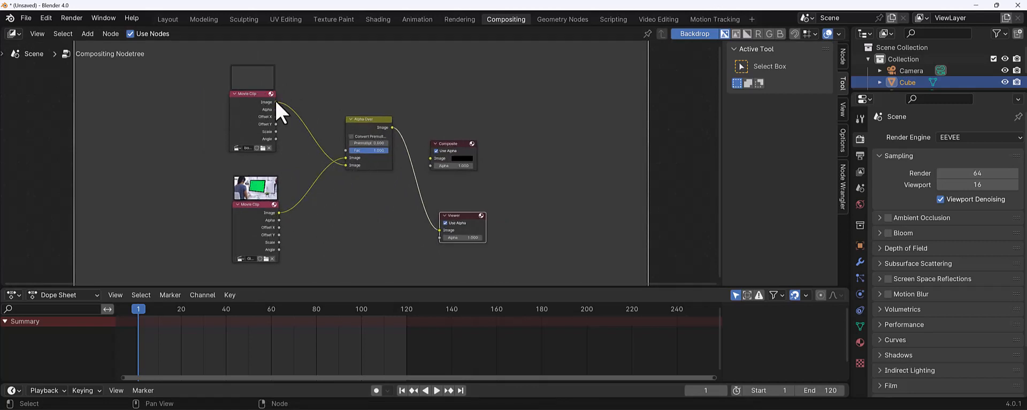
left_click_drag(276, 102, 346, 165)
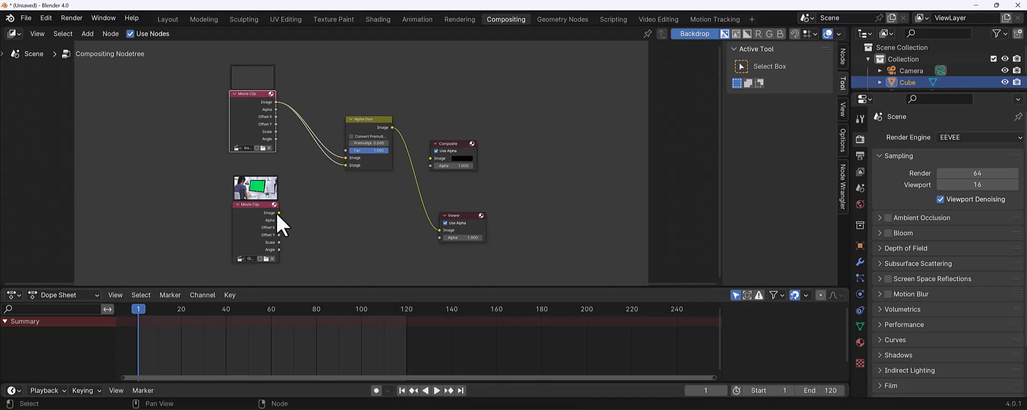
left_click_drag(278, 213, 346, 165)
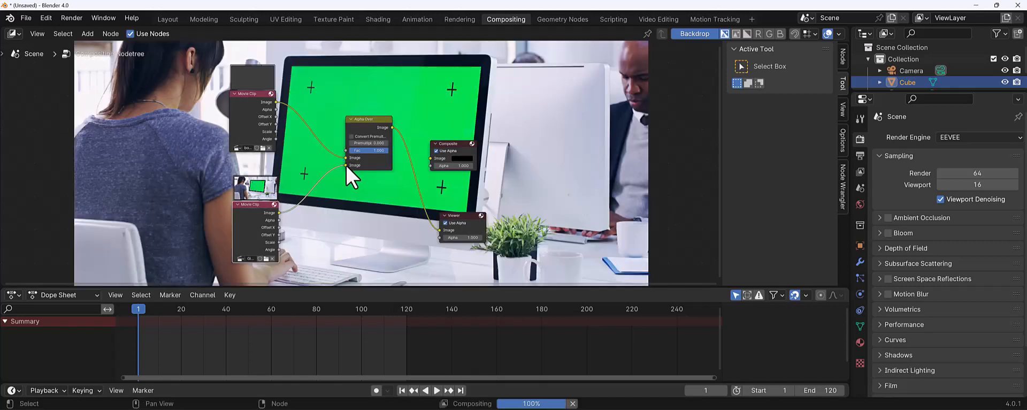
Rewire the Alpha Over with the monitor clip in its first Image input and the bouncing ball clip in its second
scroll(348, 181, "down", 3)
scroll(349, 192, "up", 2)
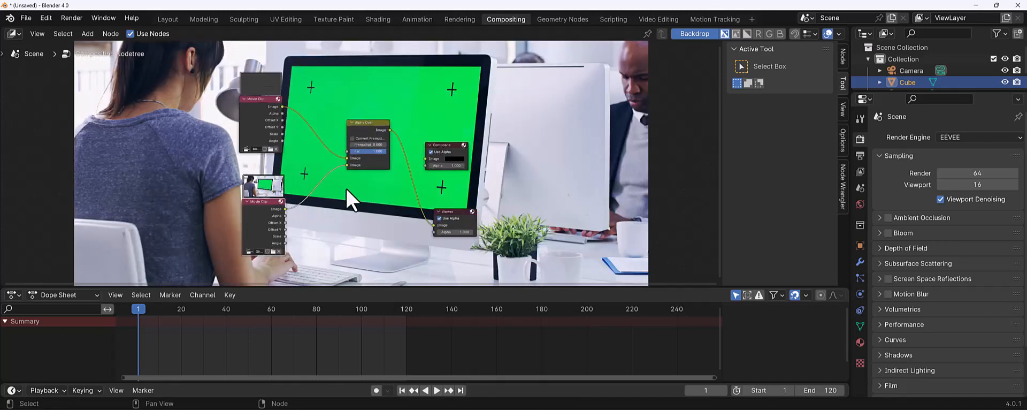
scroll(330, 197, "up", 1)
middle_click_drag(330, 198, 333, 218)
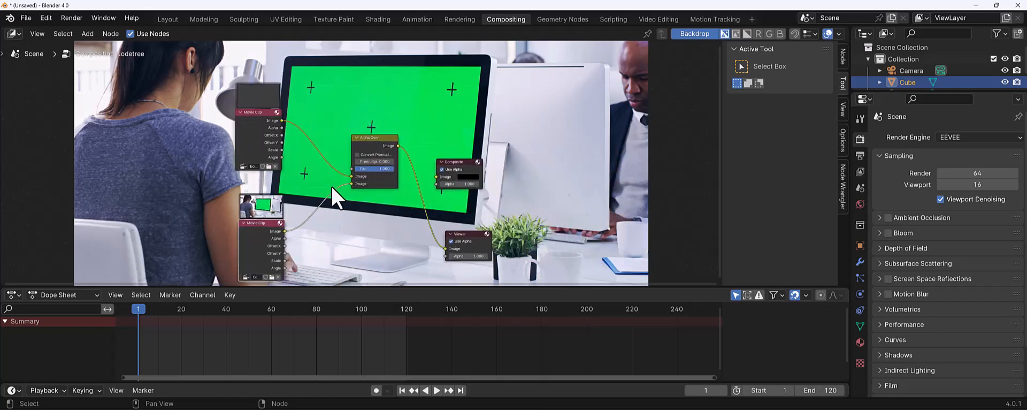
scroll(332, 187, "up", 1)
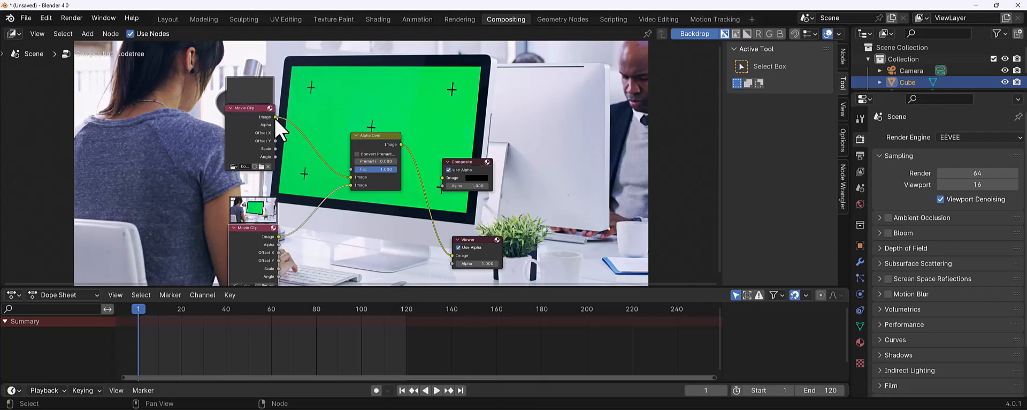
left_click_drag(276, 118, 350, 185)
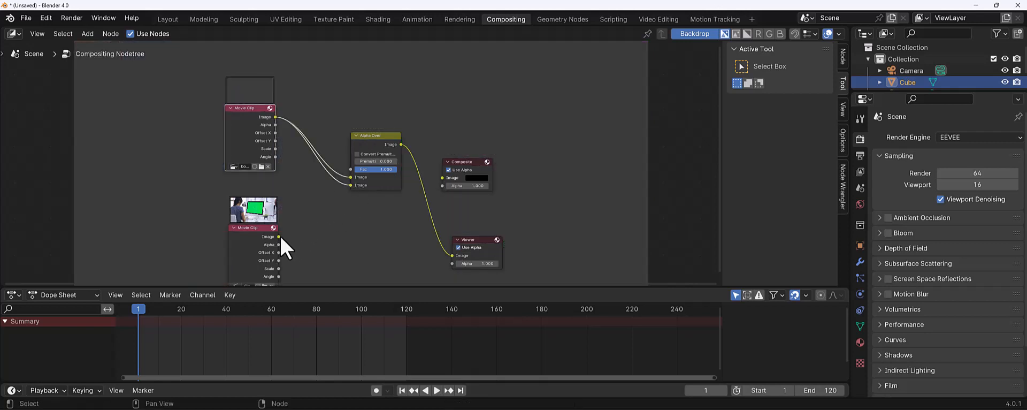
left_click_drag(279, 236, 352, 182)
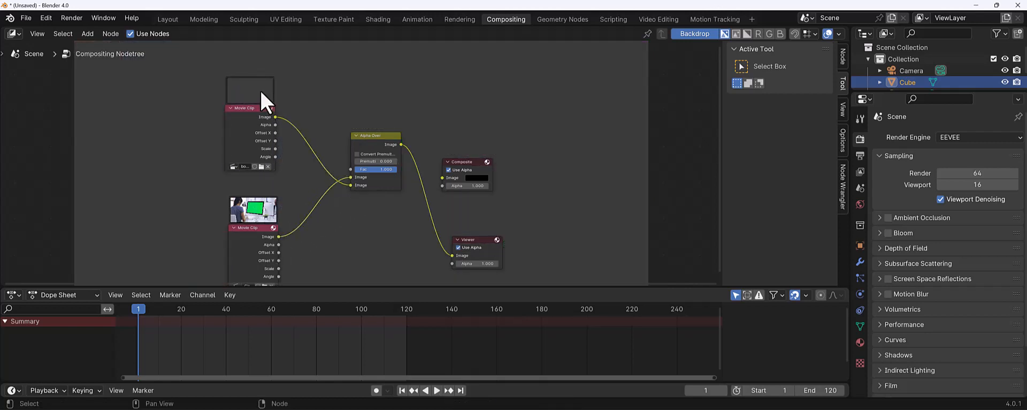
Scrub the timeline to frame 59 to preview the ball in the composite, and return to frame 1
scroll(401, 104, "down", 3)
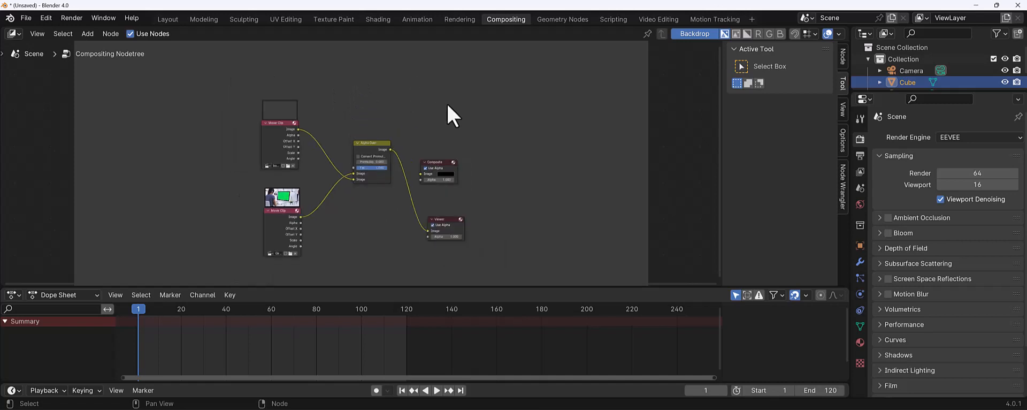
key("space")
left_click_drag(140, 311, 269, 314)
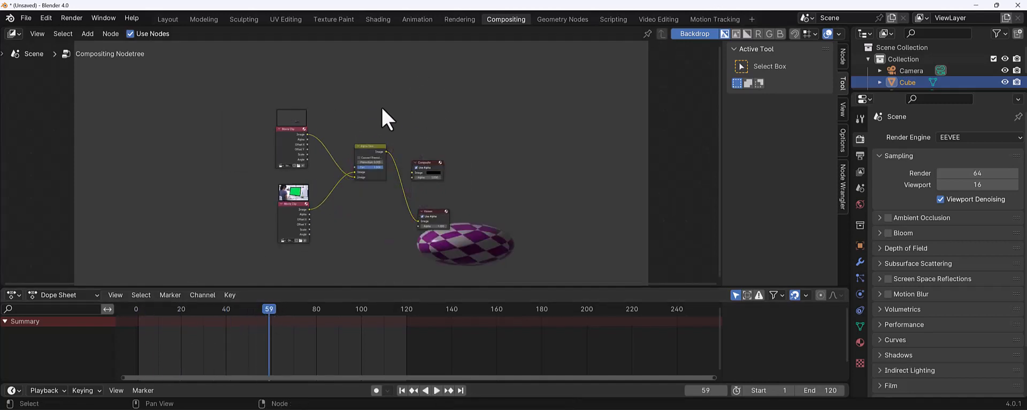
left_click(139, 313)
Move both Movie Clip nodes together, farther away from the Alpha Over node, to make room between them
middle_click_drag(356, 122, 375, 130)
scroll(369, 123, "up", 1)
scroll(378, 121, "up", 1)
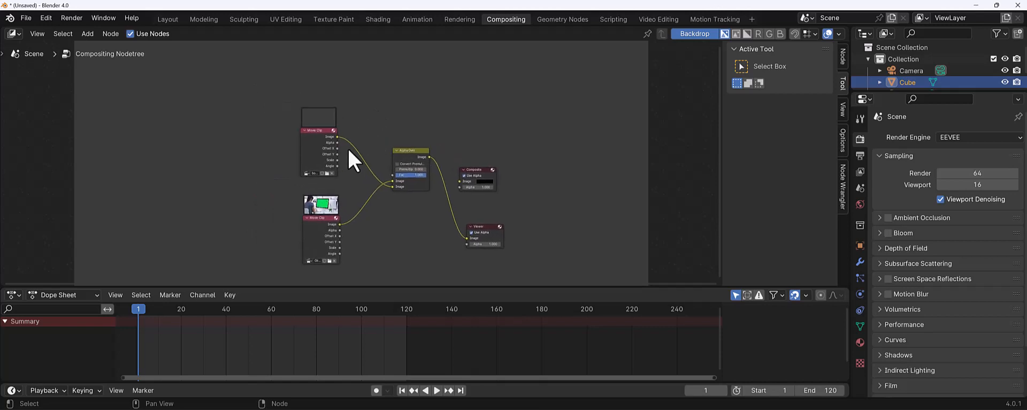
scroll(349, 151, "up", 1)
left_click(307, 129)
left_click(316, 219, "shift")
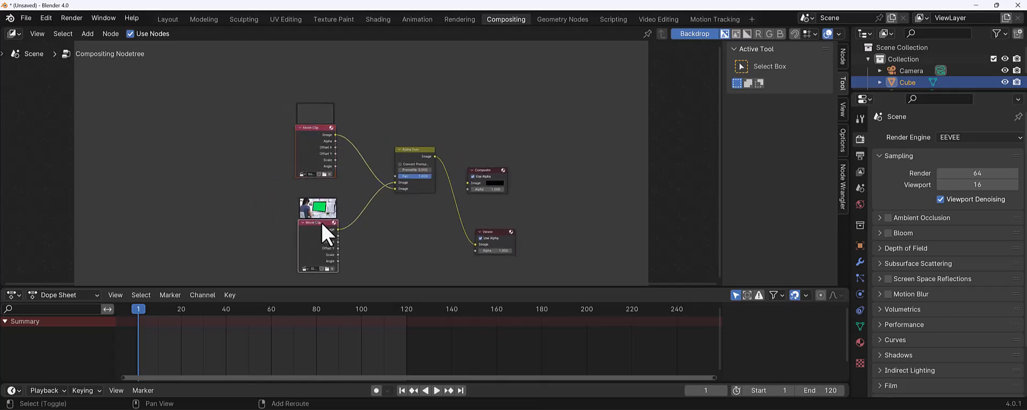
left_click_drag(316, 218, 257, 217)
left_click(316, 126)
Add a Plane Track Deform node and place it between the bouncing ball clip and the Alpha Over node
scroll(314, 127, "up", 2)
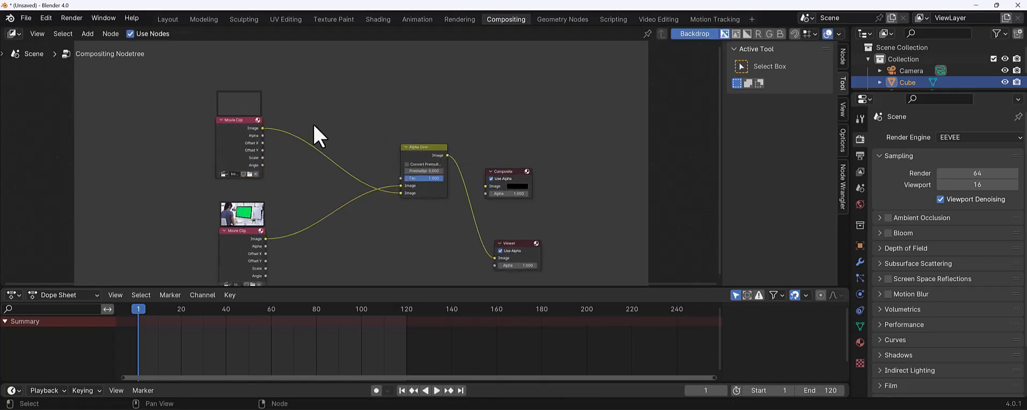
key("shift+a")
type("plane")
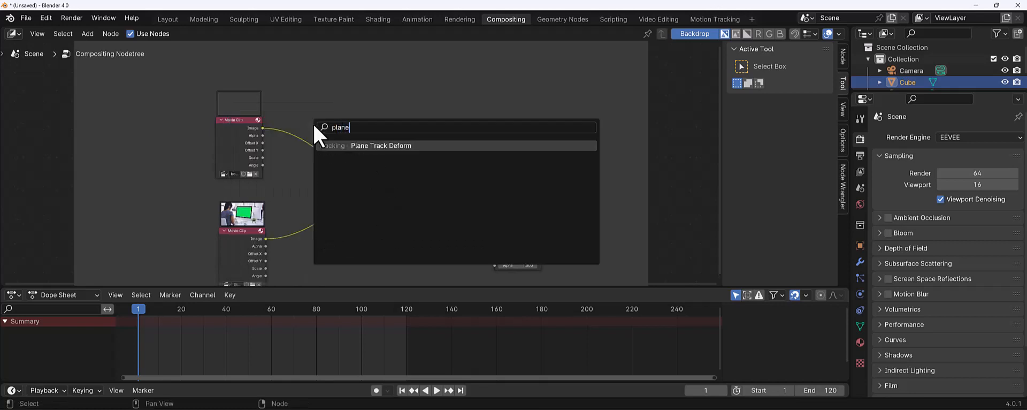
key("Return")
left_click(305, 88)
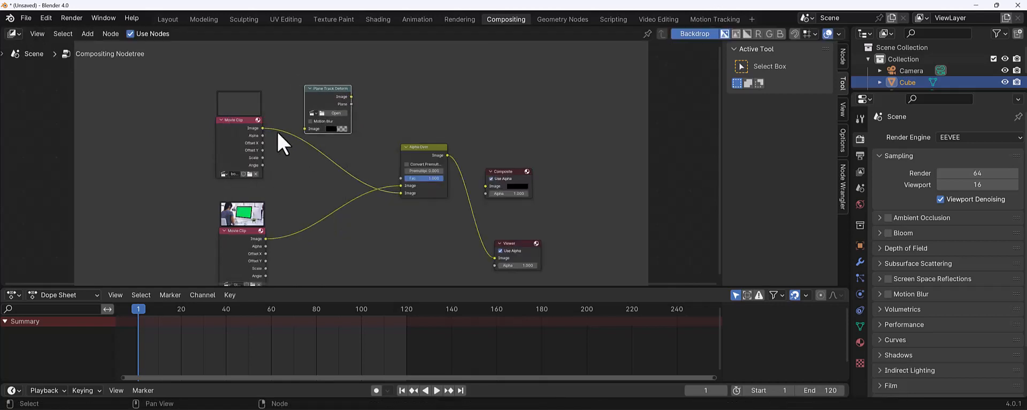
Connect the bouncing ball clip to the Plane Track Deform's Image input and that node's Image output to the Alpha Over
left_click_drag(262, 128, 304, 129)
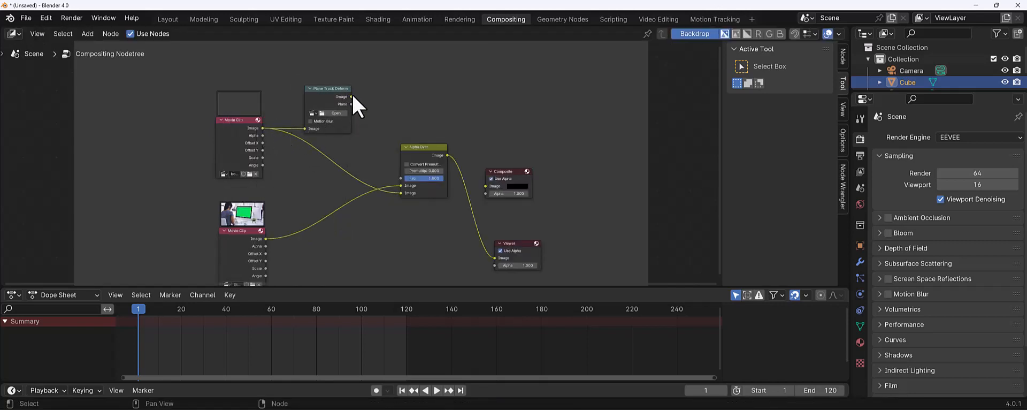
left_click_drag(352, 96, 399, 194)
mouse_move(370, 189)
middle_mouse_down()
mouse_move(333, 191)
mouse_move(390, 186)
middle_mouse_up()
scroll(357, 175, "down", 3)
left_click_drag(368, 122, 359, 121)
scroll(394, 184, "up", 2)
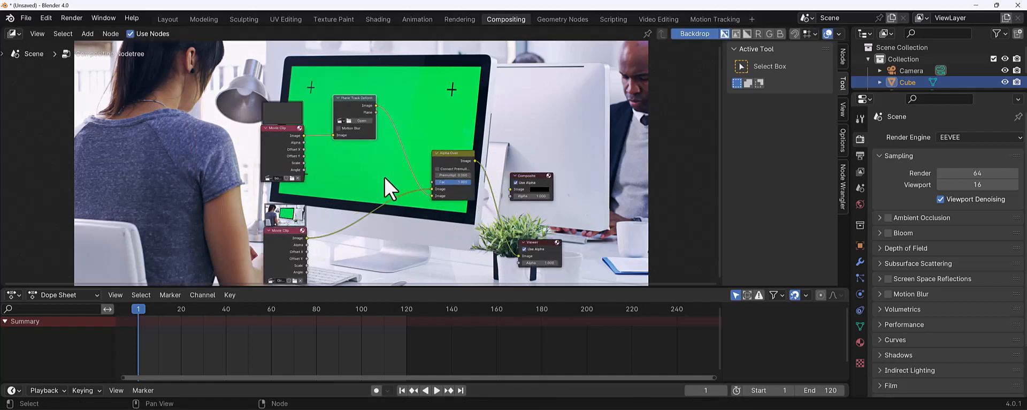
Reconnect the Alpha Over with the Plane Track Deform output in the first Image input and the monitor clip in the second
left_click_drag(376, 106, 432, 196)
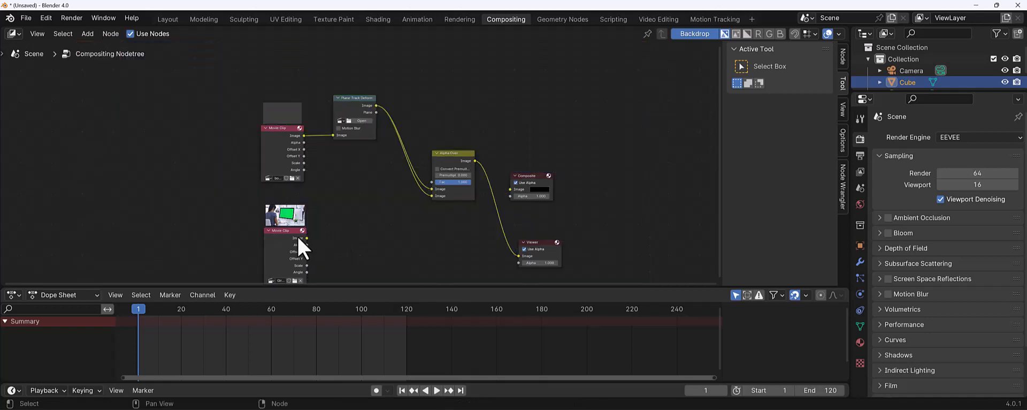
left_click_drag(310, 234, 435, 194)
middle_click_drag(396, 185, 386, 170)
scroll(413, 155, "down", 3)
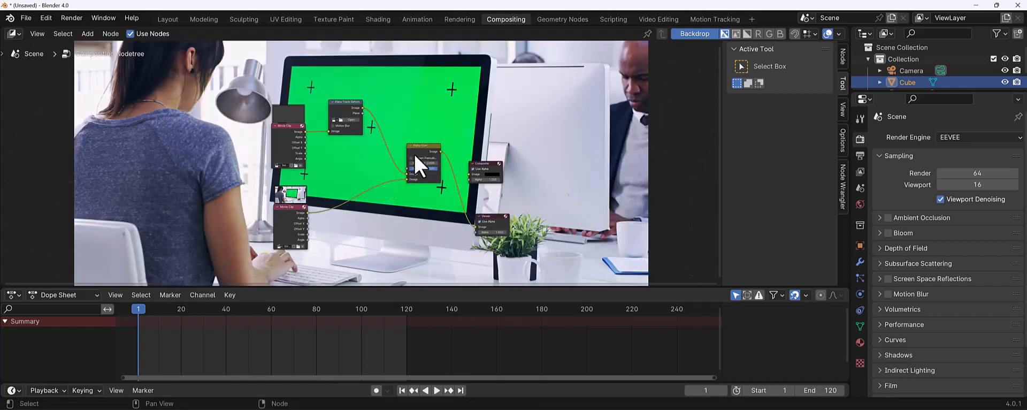
Set the Plane Track Deform node's clip to Bouncing Ball0001-0120.mov and its tracking object to Camera
scroll(432, 134, "up", 2)
middle_click_drag(426, 129, 429, 137)
scroll(347, 147, "up", 5)
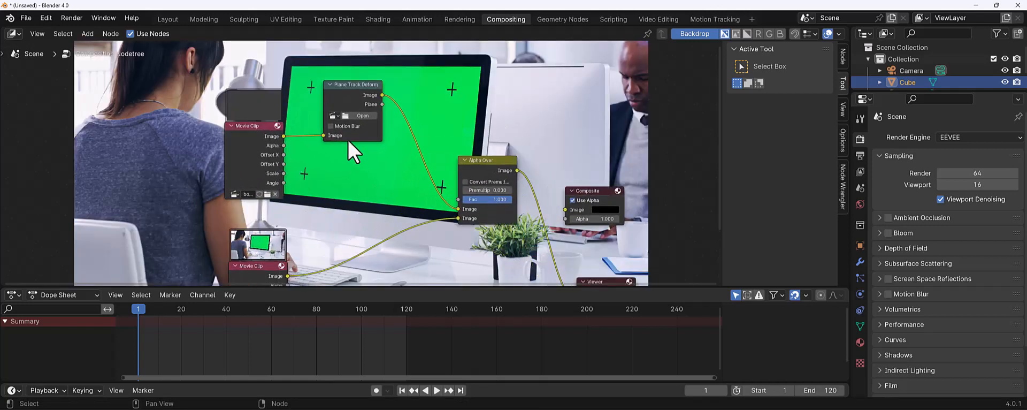
left_click(332, 115)
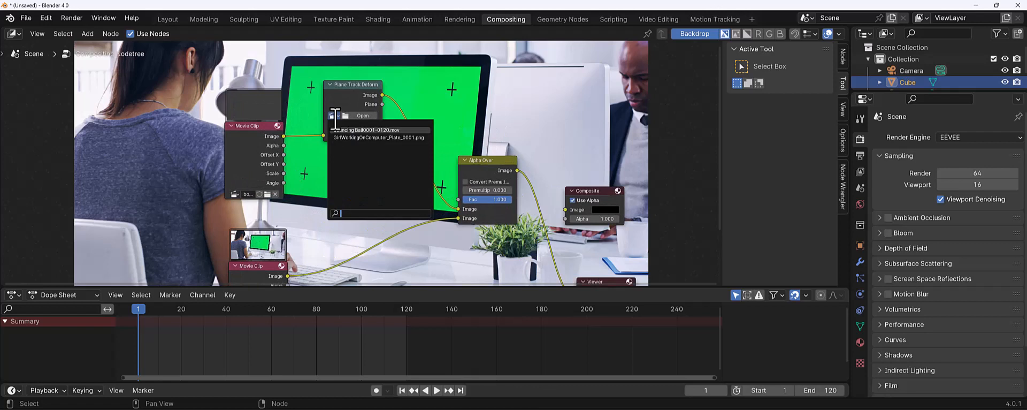
left_click(395, 131)
left_click(347, 127)
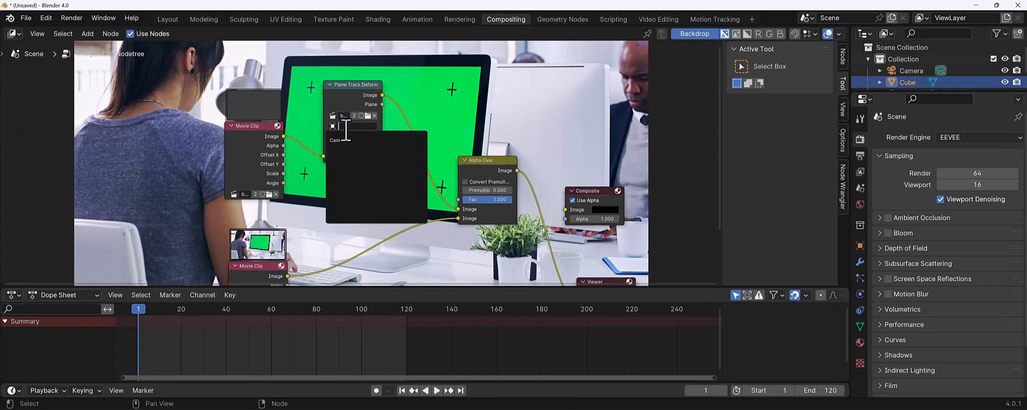
left_click(345, 140)
left_click(345, 135)
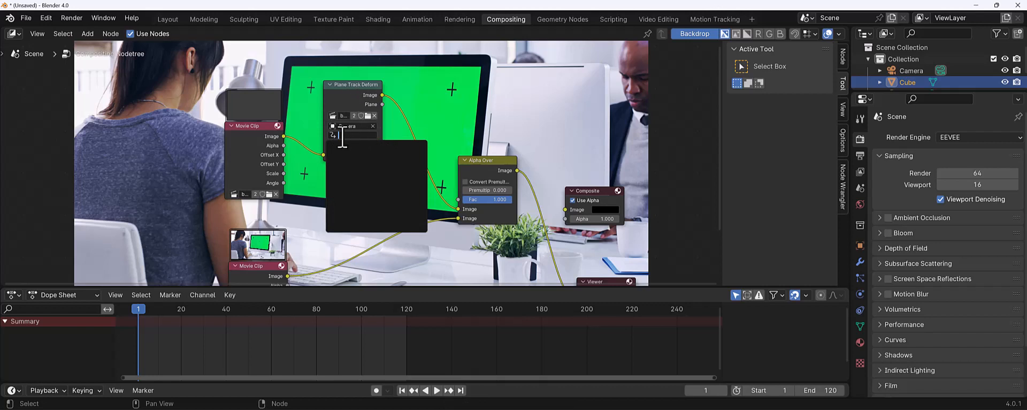
left_click(349, 86)
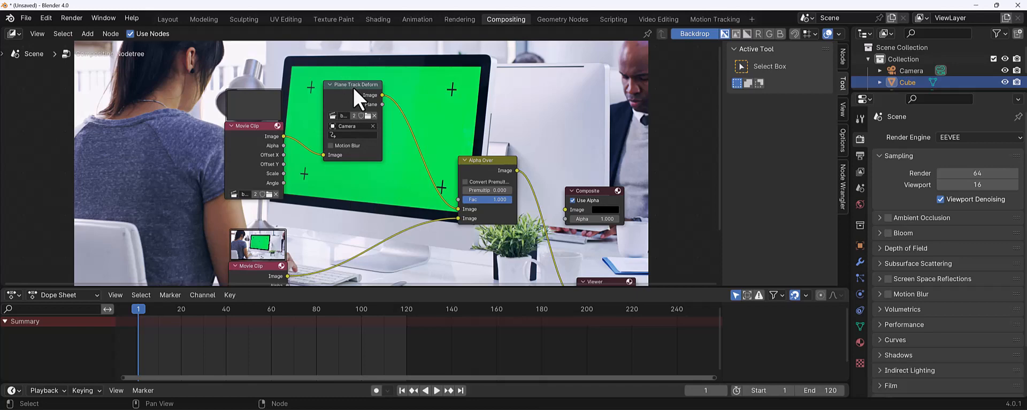
Set the Plane Track Deform node's clip to GirlWorkingOnComputer_Plate_0001.png and its track to Plane Track
scroll(353, 99, "up", 3)
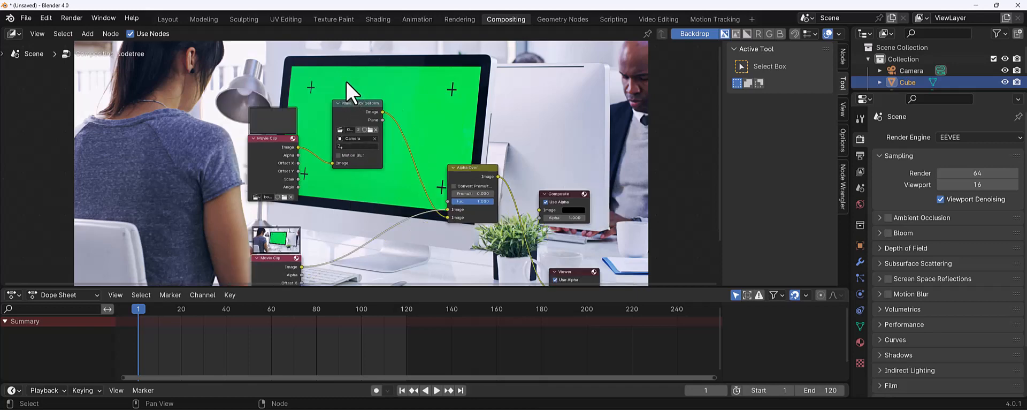
left_click(353, 140)
left_click(347, 120)
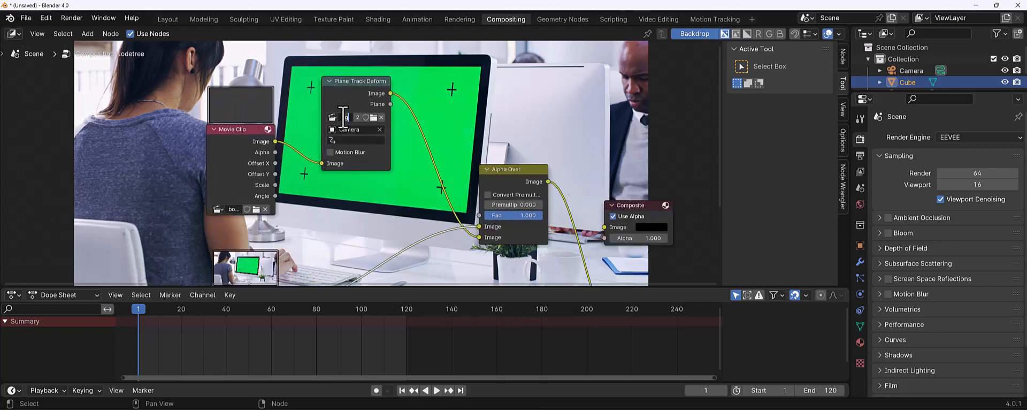
left_click(332, 117)
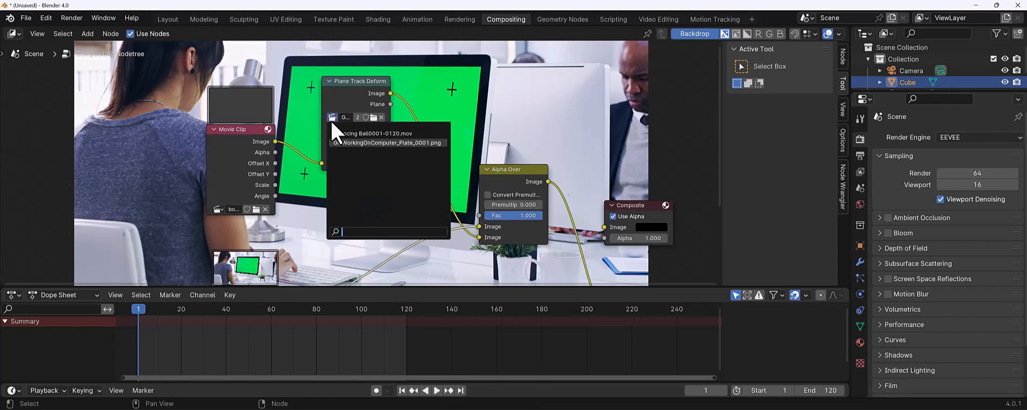
left_click(368, 142)
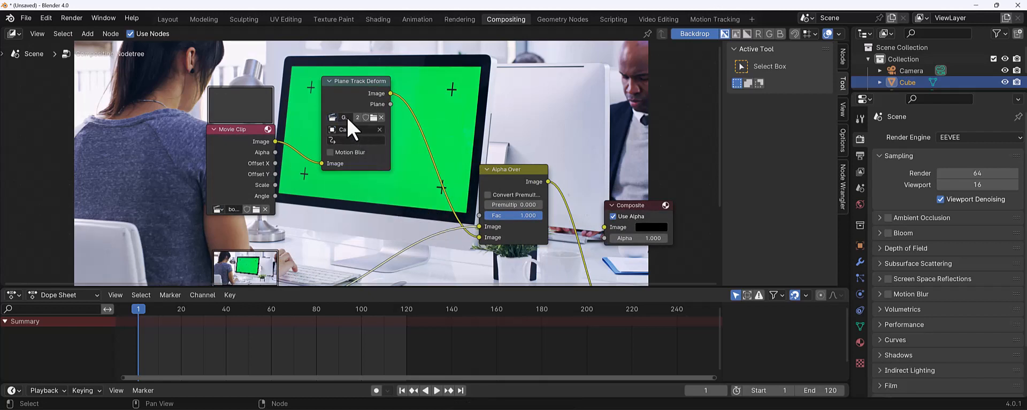
left_click(338, 140)
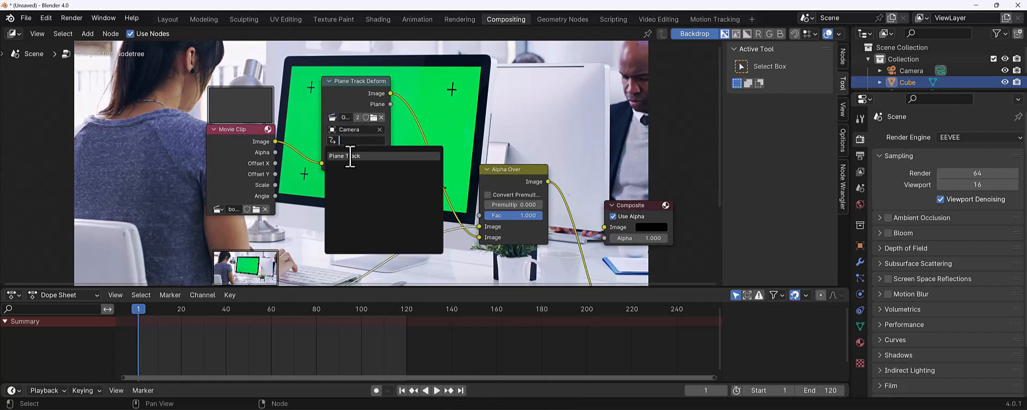
left_click(350, 157)
Play and scrub the timeline to preview the ball clip on the tracked monitor, and return to frame 1
scroll(351, 174, "down", 1)
middle_click_drag(351, 175, 315, 160)
scroll(305, 213, "down", 1)
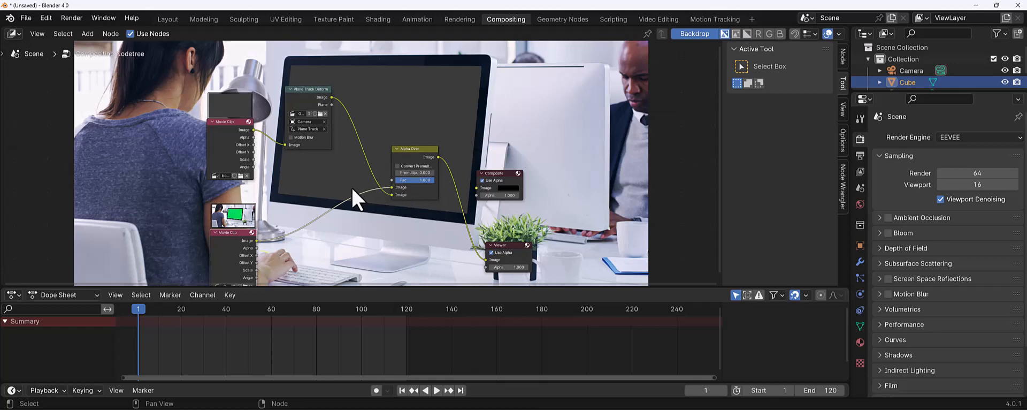
left_click_drag(231, 314, 140, 324)
key("space")
Connect the Alpha Over's output to the Composite node and reposition the Viewer and Composite nodes
middle_click_drag(508, 134, 474, 122)
scroll(495, 115, "down", 1)
scroll(438, 155, "up", 2)
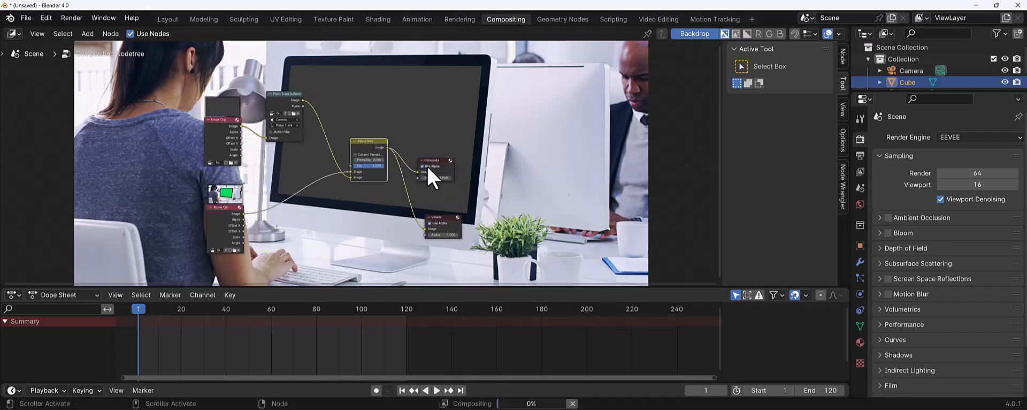
left_click_drag(431, 220, 401, 226)
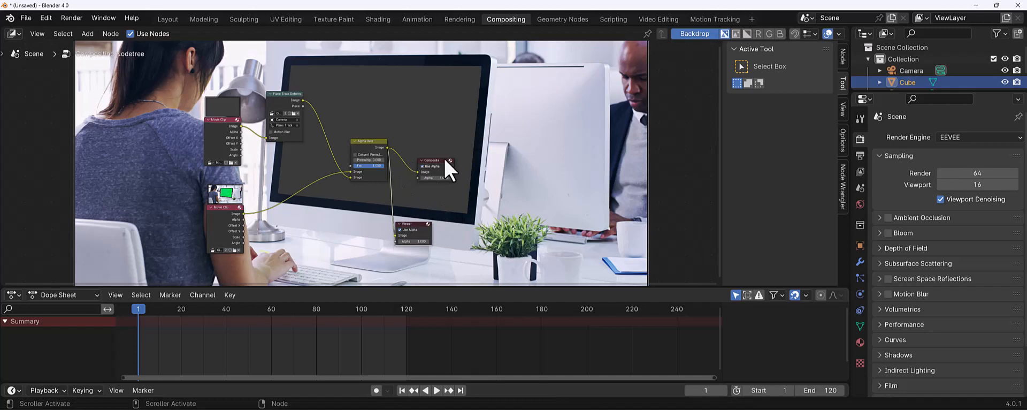
left_click_drag(438, 165, 437, 161)
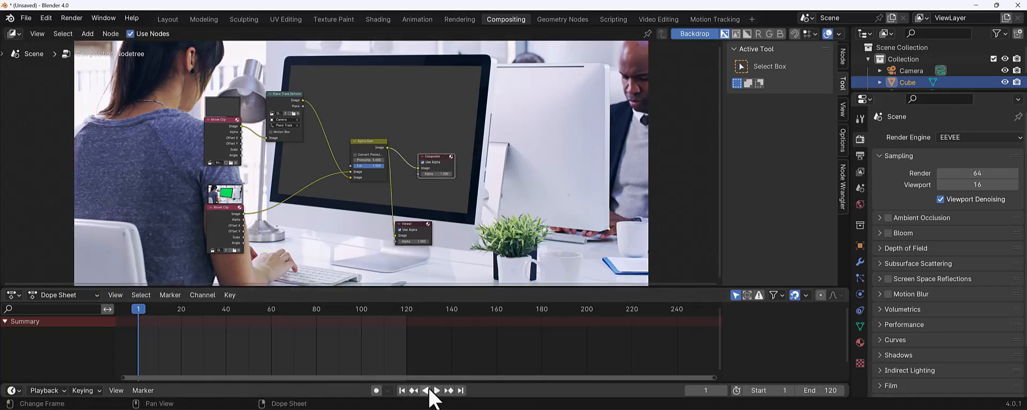
Scrub through the later frames of the timeline to check the composite, and return to frame 1
left_click(333, 309)
left_click_drag(336, 315, 367, 310)
left_click(140, 313)
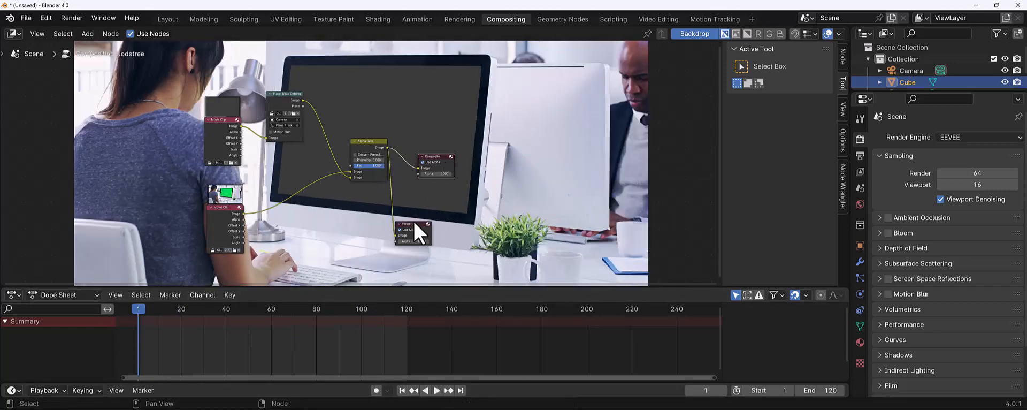
Move the Viewer node beneath the Composite node and render frame 1 as a still image
left_click_drag(416, 227, 446, 235)
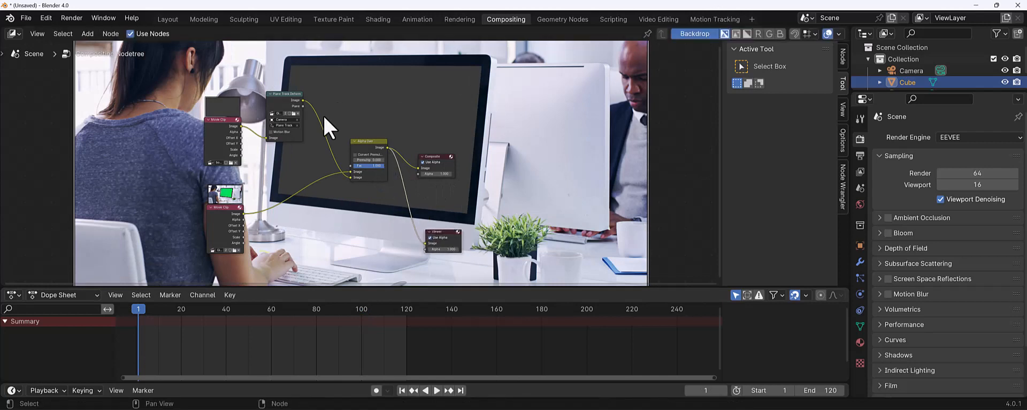
middle_click_drag(371, 158, 400, 132)
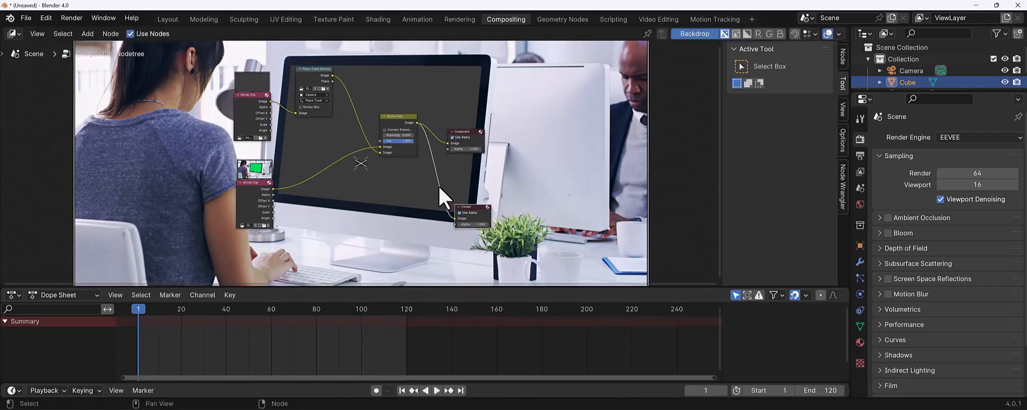
left_click(72, 18)
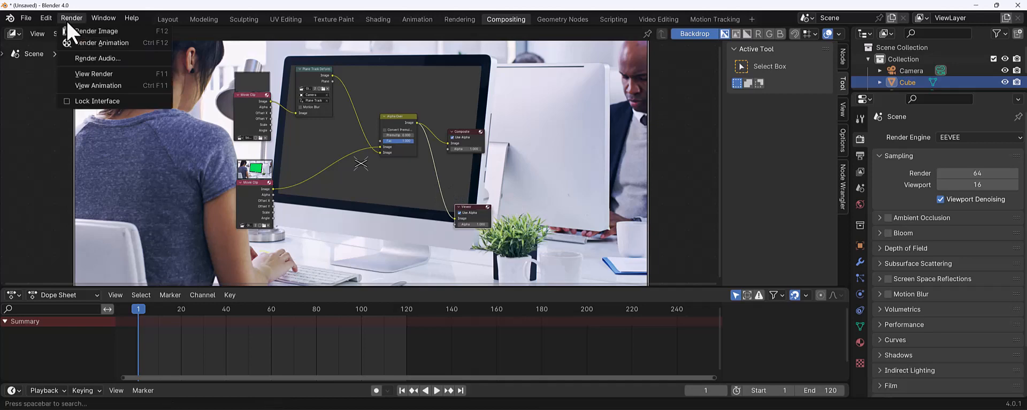
left_click(81, 31)
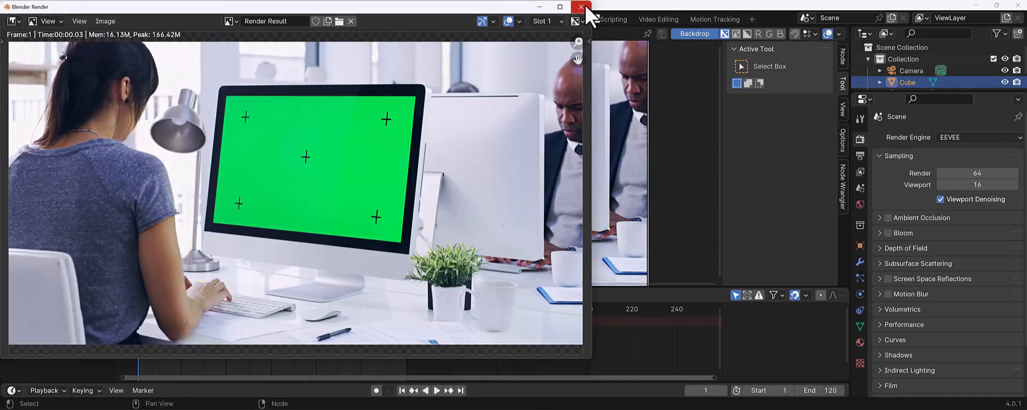
Close the frame 1 render window and play the timeline from the start to preview the ball on the monitor
left_click(48, 20)
left_click(581, 6)
middle_click_drag(466, 160, 442, 177)
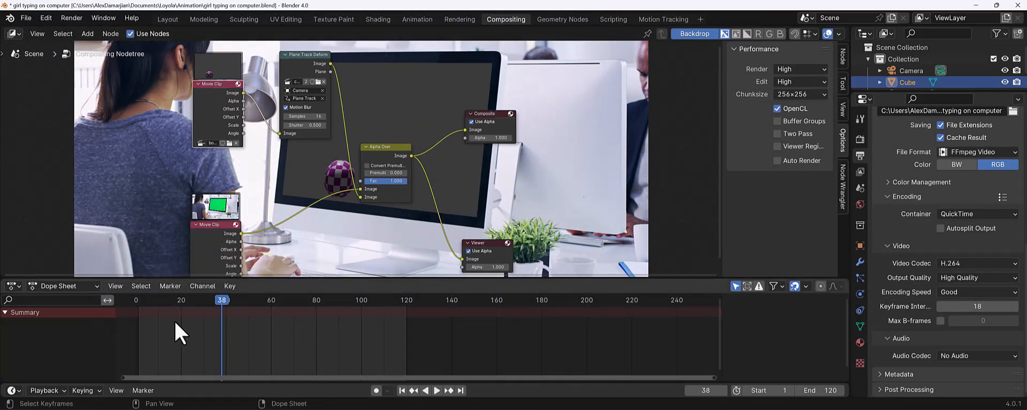
key("shift+Left")
key("space")
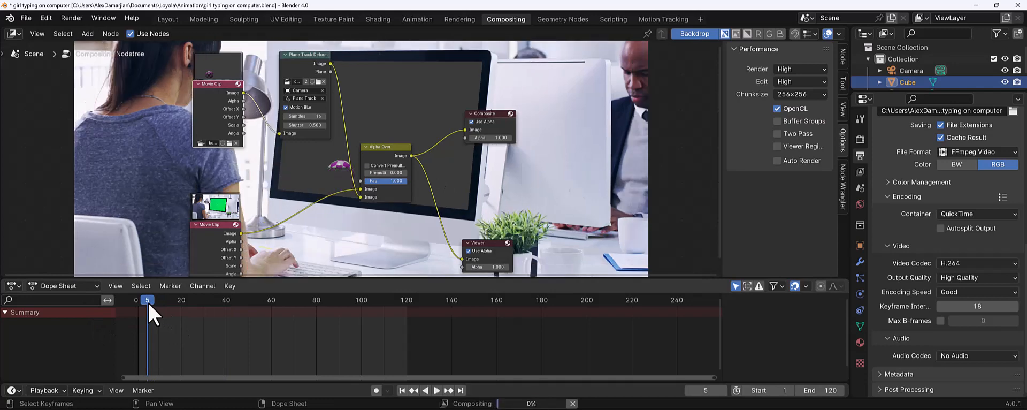
key("space")
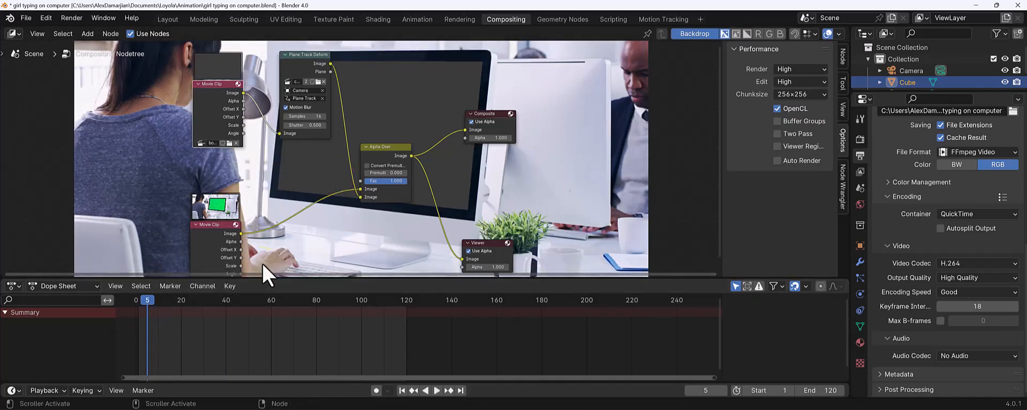
middle_click_drag(363, 197, 372, 197)
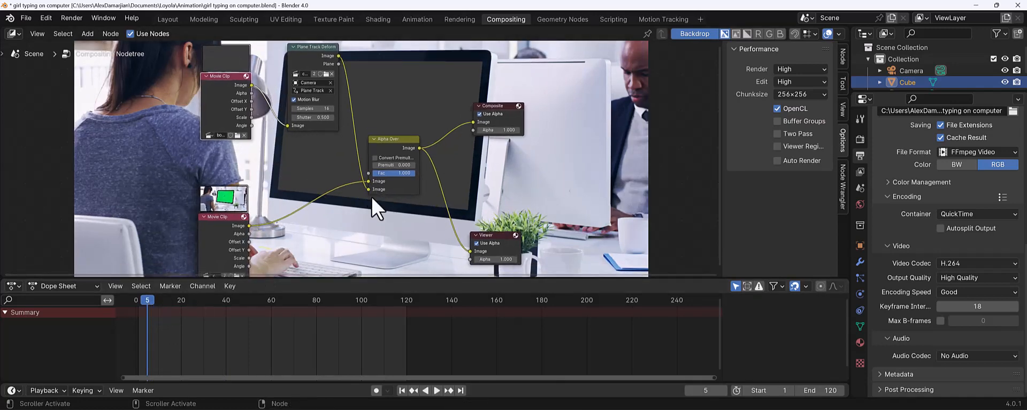
Go to frame 56 and render it as a still image
left_click(263, 300)
left_click(72, 18)
left_click(88, 31)
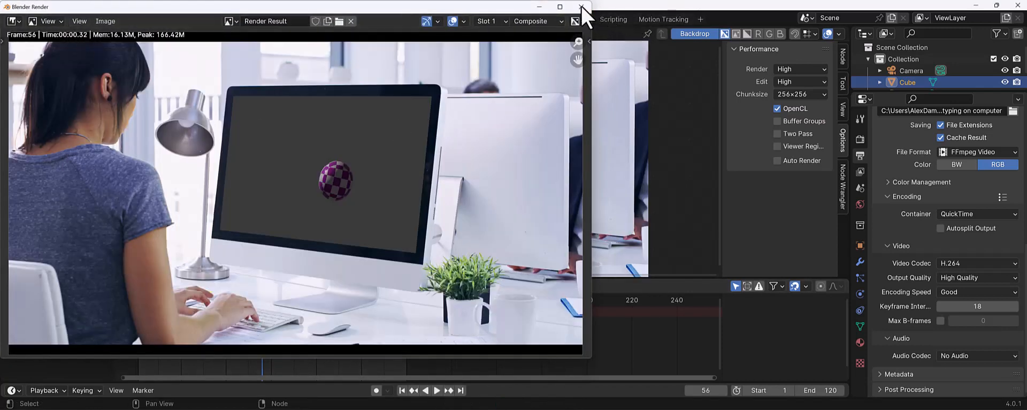
Close the still render window and start rendering the full animation
left_click(581, 7)
left_click(71, 17)
left_click(98, 42)
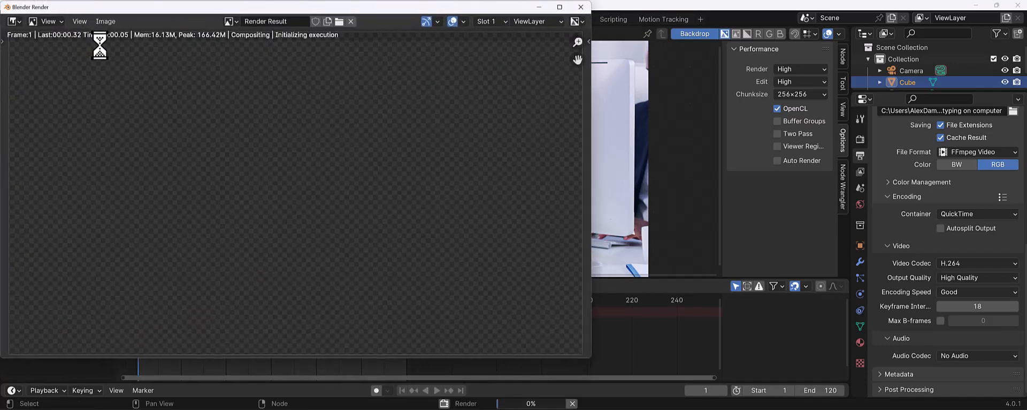
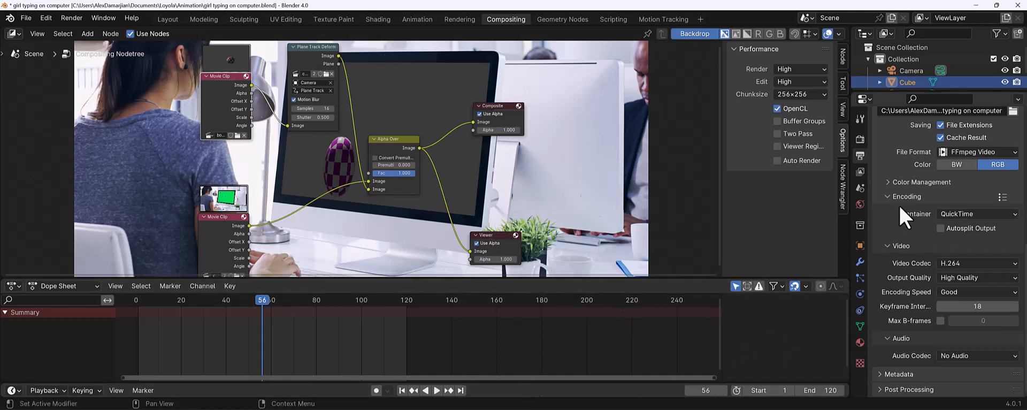
Set the output folder to Videos\Movie, keeping the file name Girl typing on computer
scroll(891, 192, "up", 1)
scroll(948, 185, "up", 4)
scroll(943, 177, "up", 2)
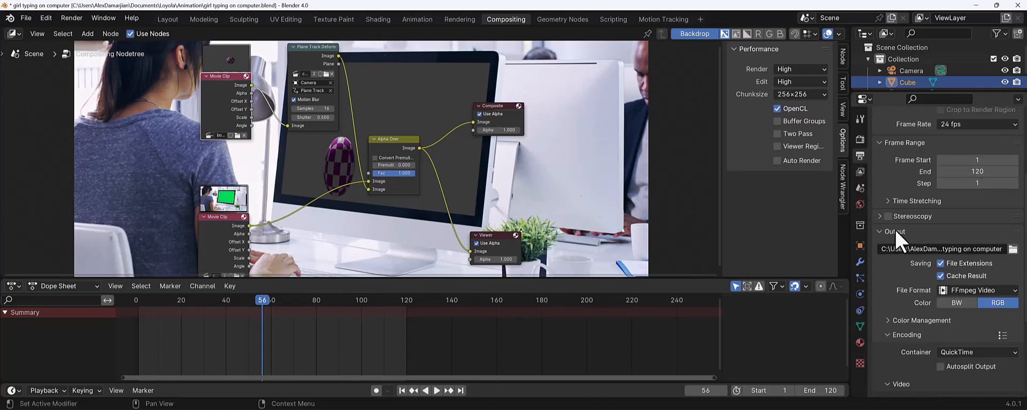
left_click(1013, 249)
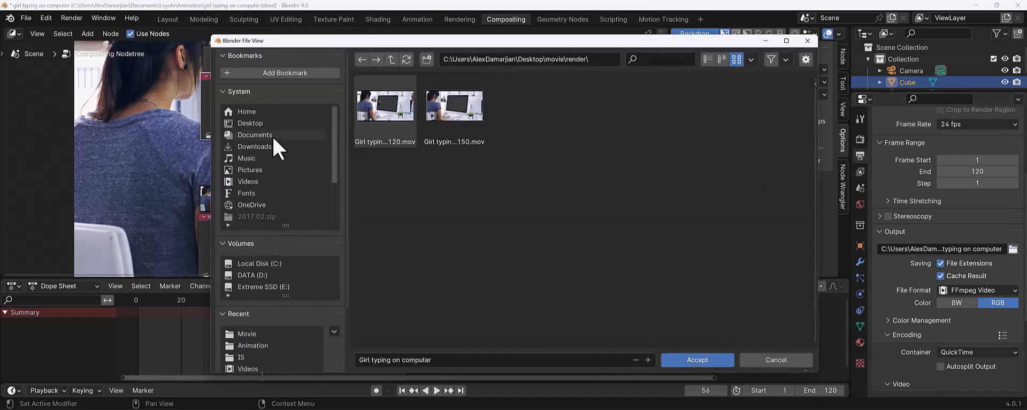
left_click(267, 182)
double_click(521, 110)
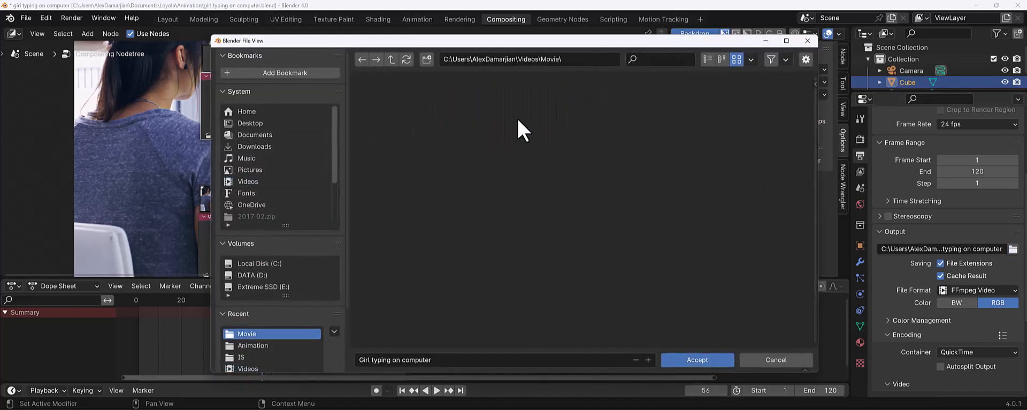
left_click(668, 362)
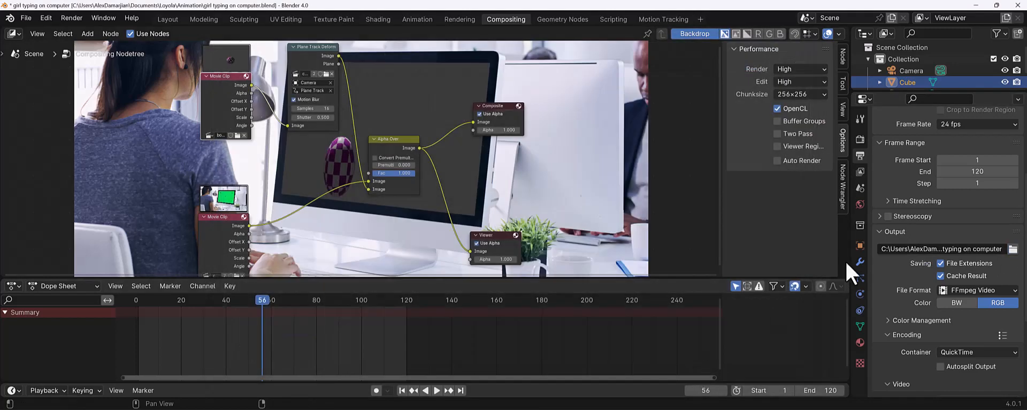
Choose QuickTime as the container in the output encoding settings
scroll(921, 265, "down", 2)
scroll(940, 265, "down", 3)
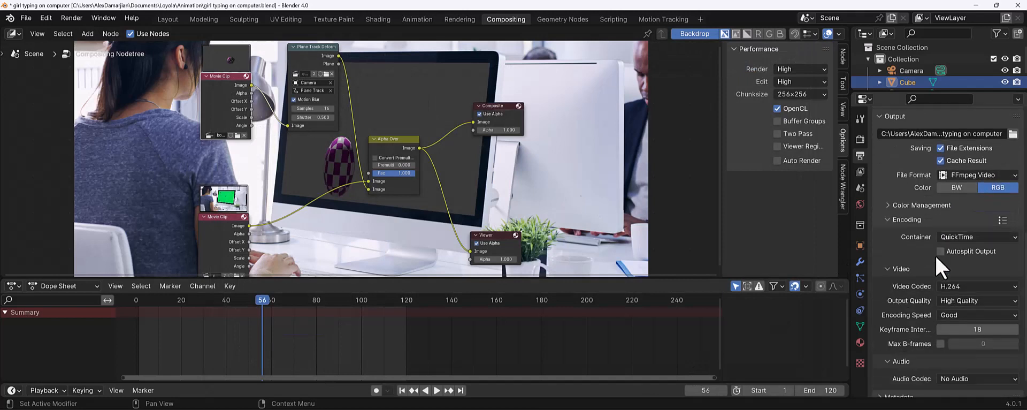
left_click(978, 237)
left_click(958, 302)
scroll(904, 266, "down", 1)
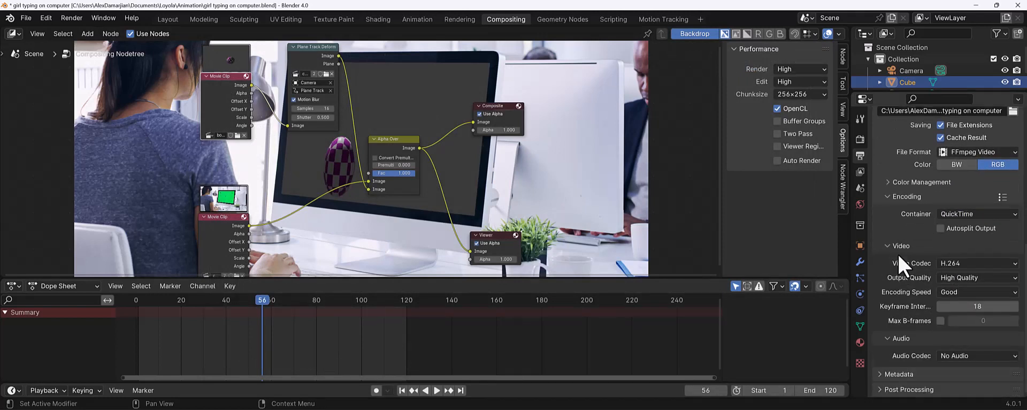
Collapse and re-expand the Encoding settings, and choose High Quality as the video output quality
left_click(907, 196)
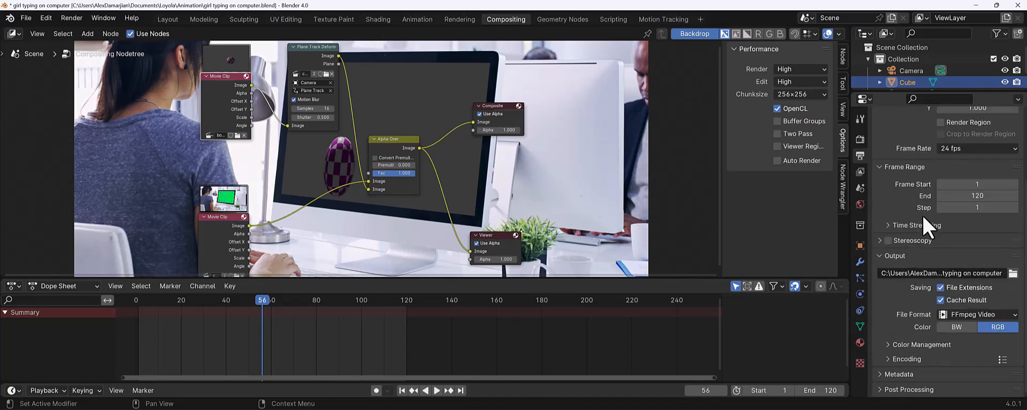
left_click(910, 360)
scroll(913, 310, "down", 3)
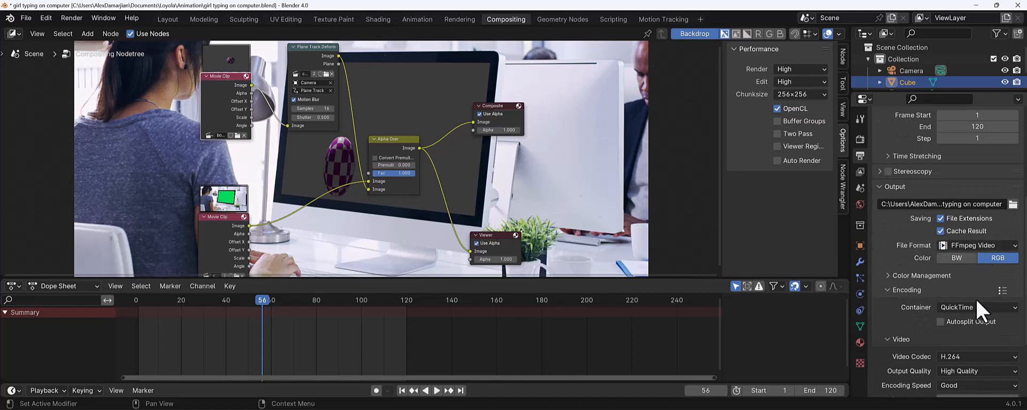
scroll(940, 311, "down", 3)
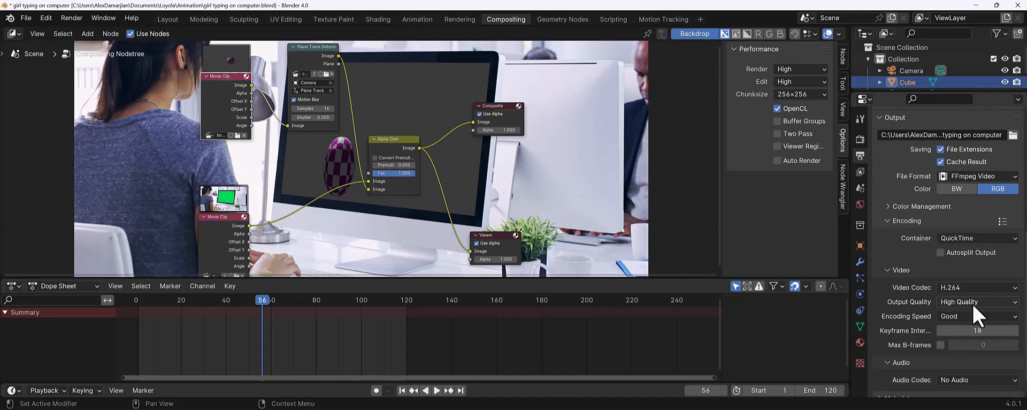
left_click(972, 305)
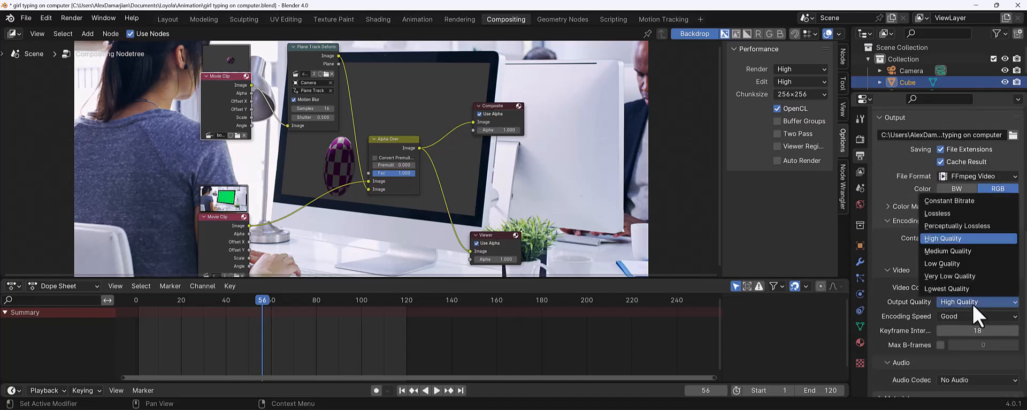
left_click(962, 240)
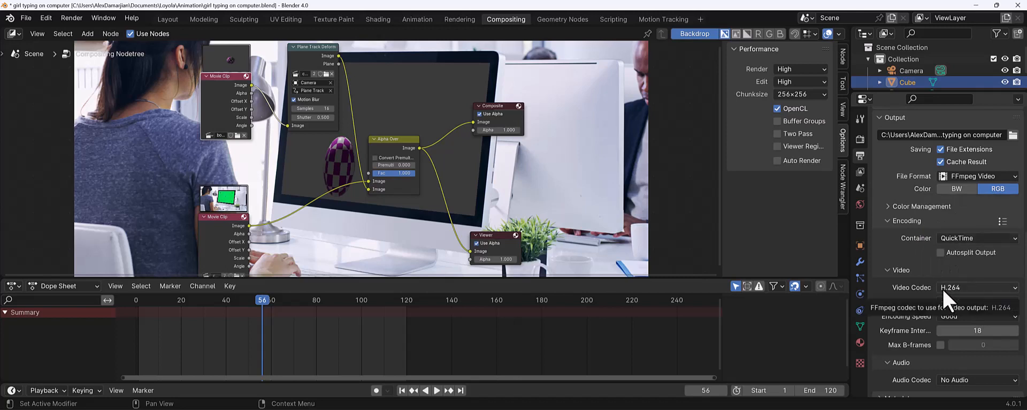
scroll(921, 257, "down", 1)
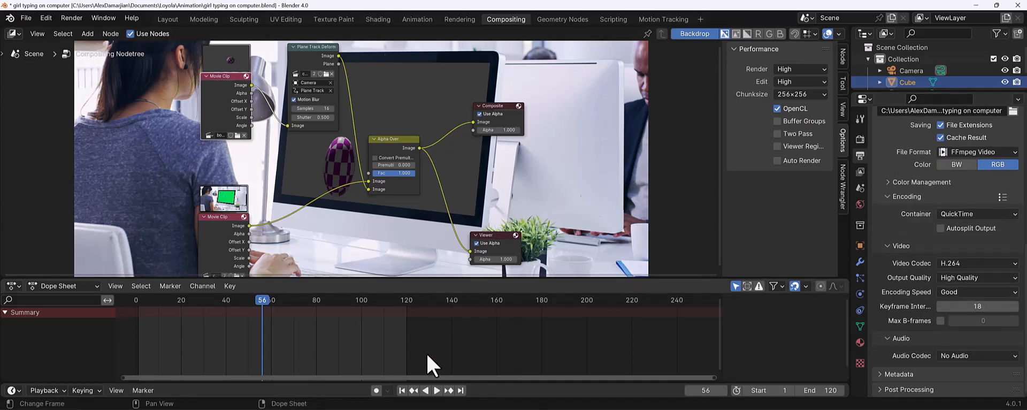
Render the full animation and bring up the Videos\Movie folder in File Explorer
key("ctrl+F12")
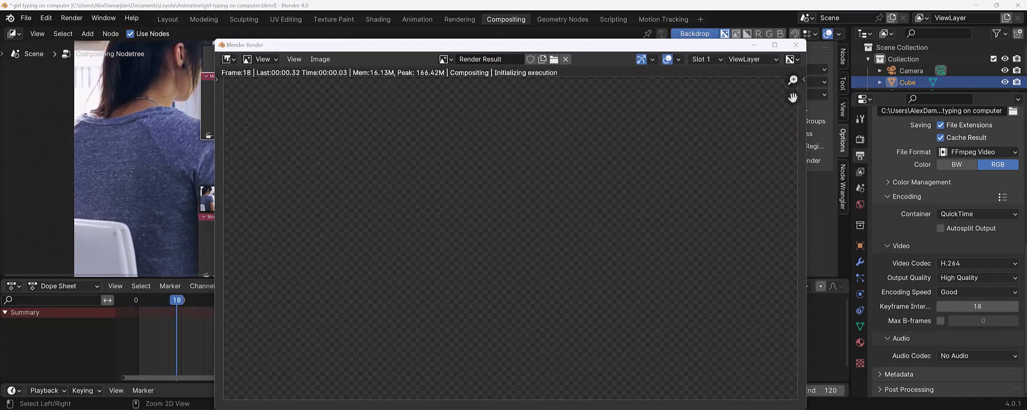
key("super+e")
left_click_drag(541, 64, 1026, 161)
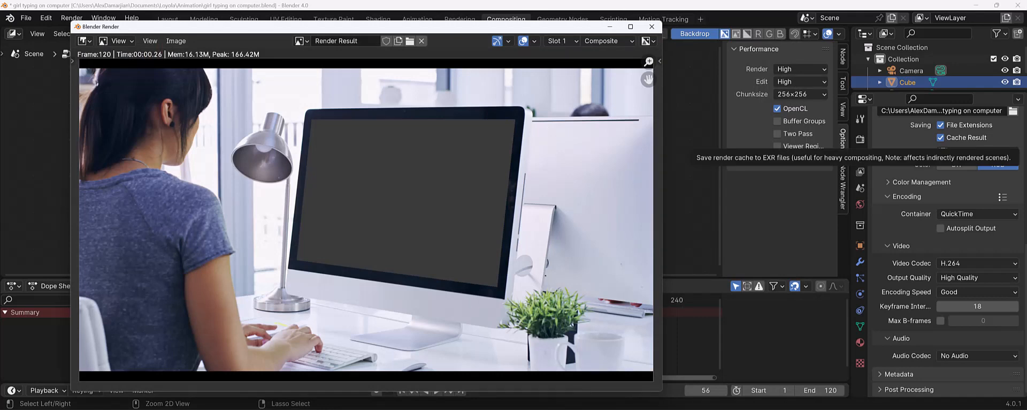
left_click_drag(1026, 65, 207, 48)
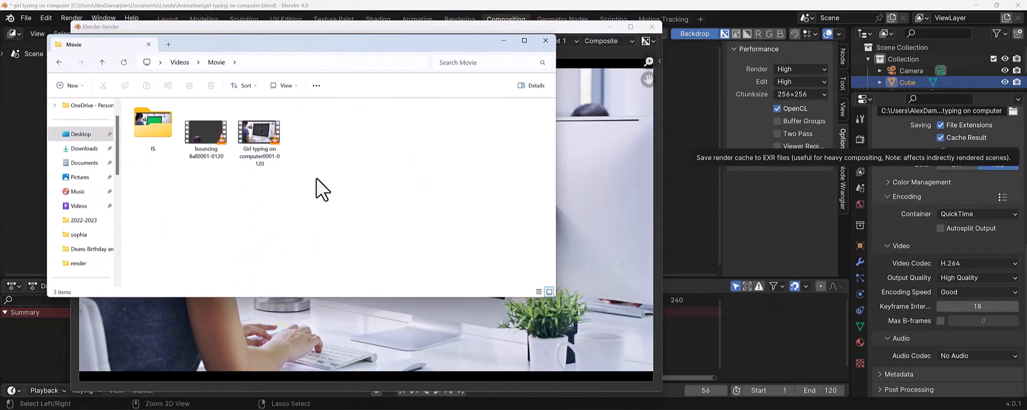
Play the rendered video Girl typing on computer0001-0120 in VLC media player with looping turned on
double_click(256, 137)
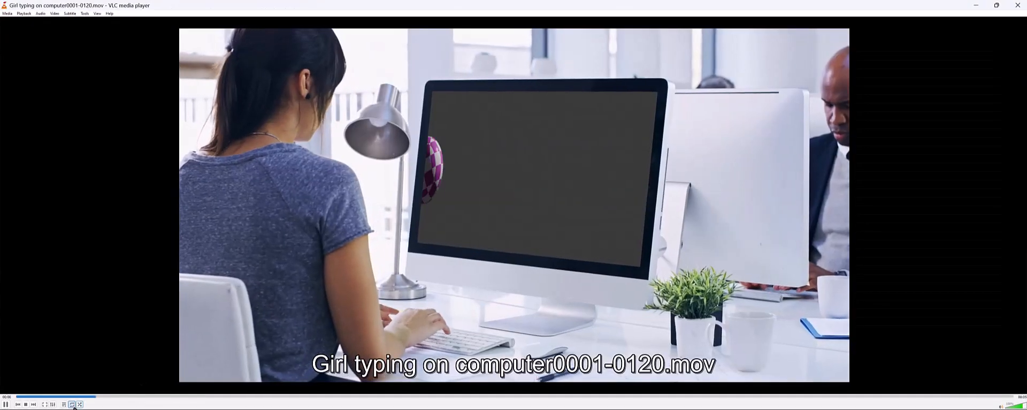
left_click(68, 404)
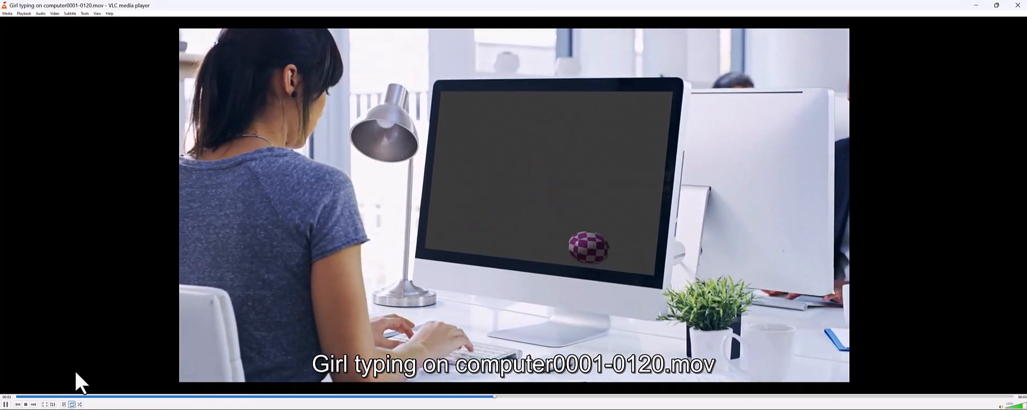